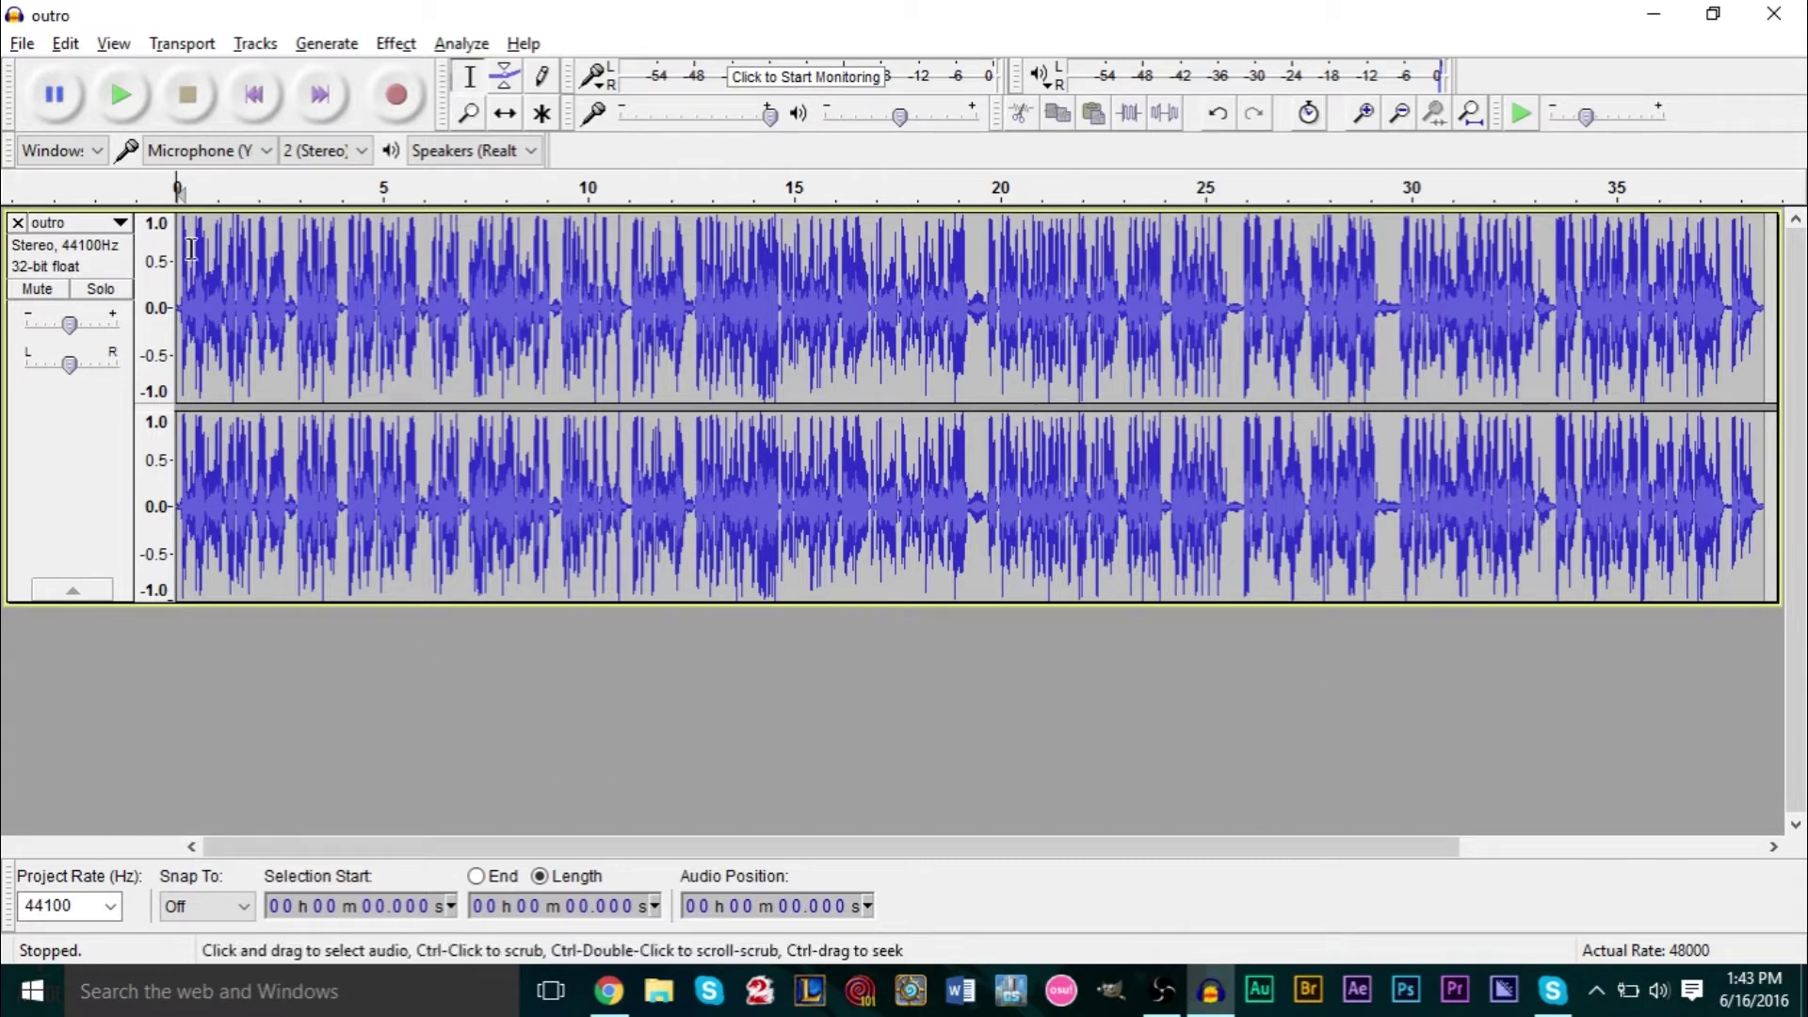
Open Edit Chains from the File menu and nudge the dialog slightly right
left_click(21, 44)
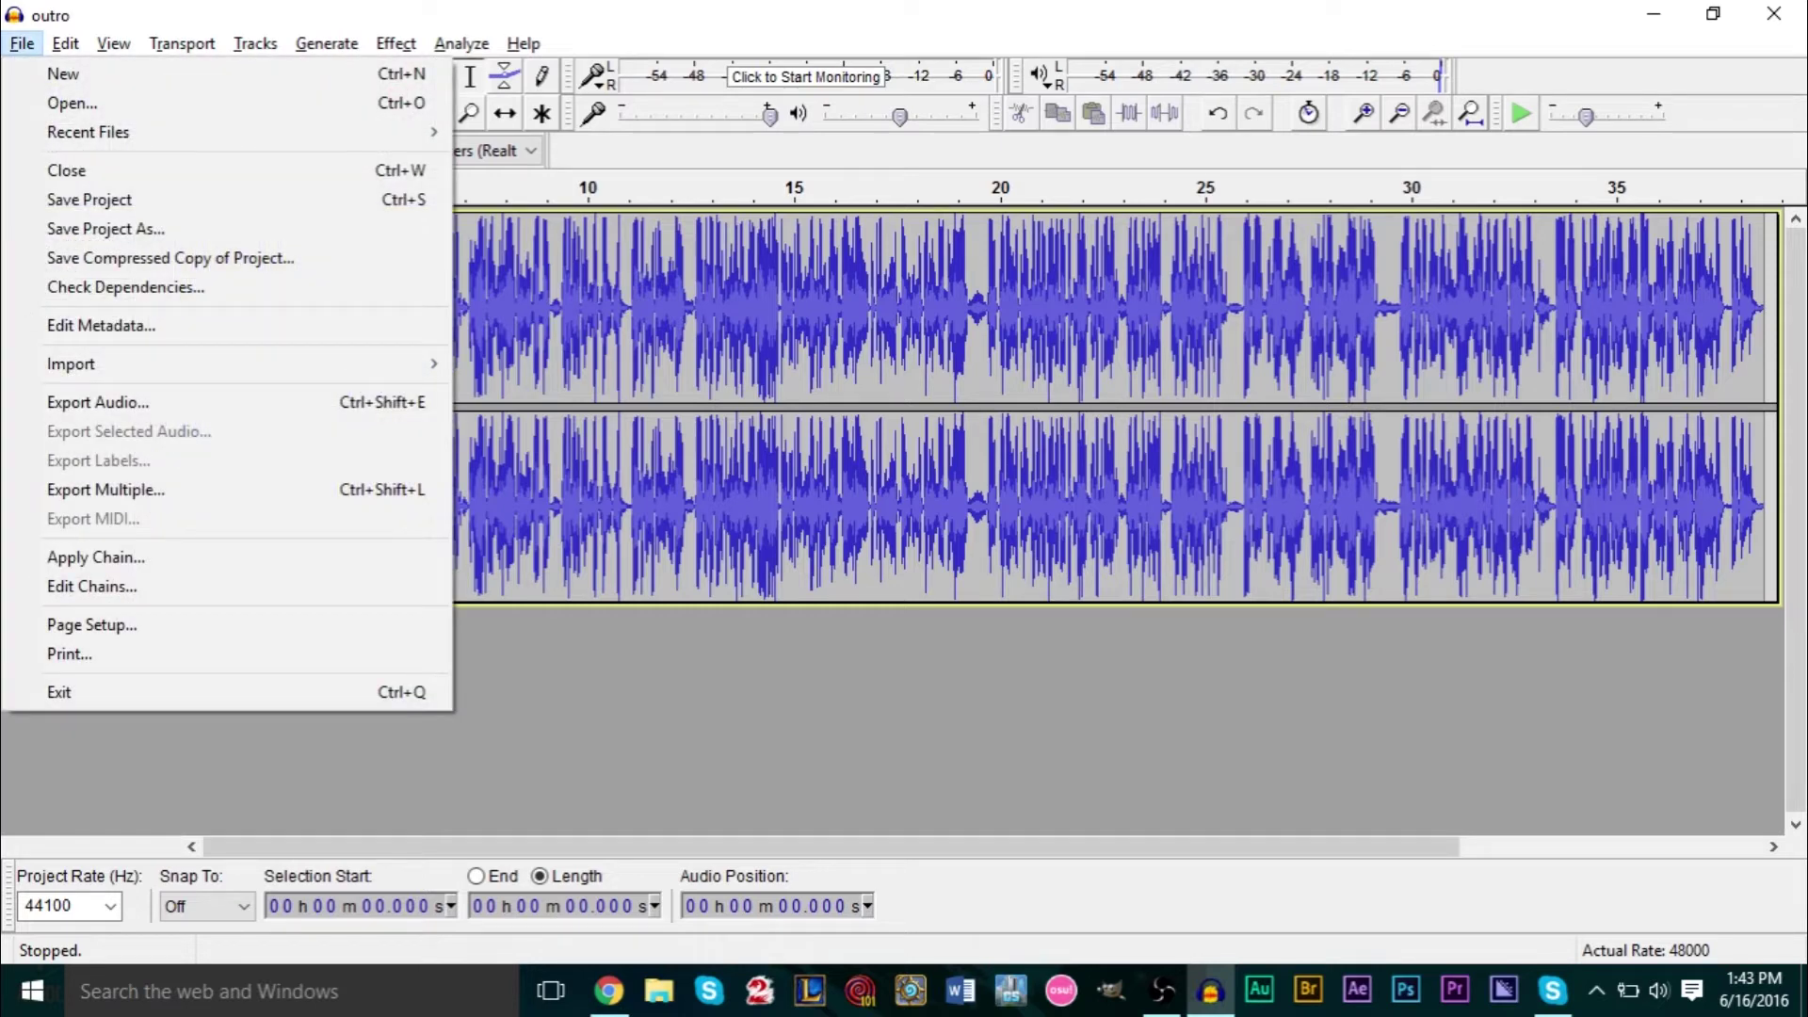
left_click(256, 586)
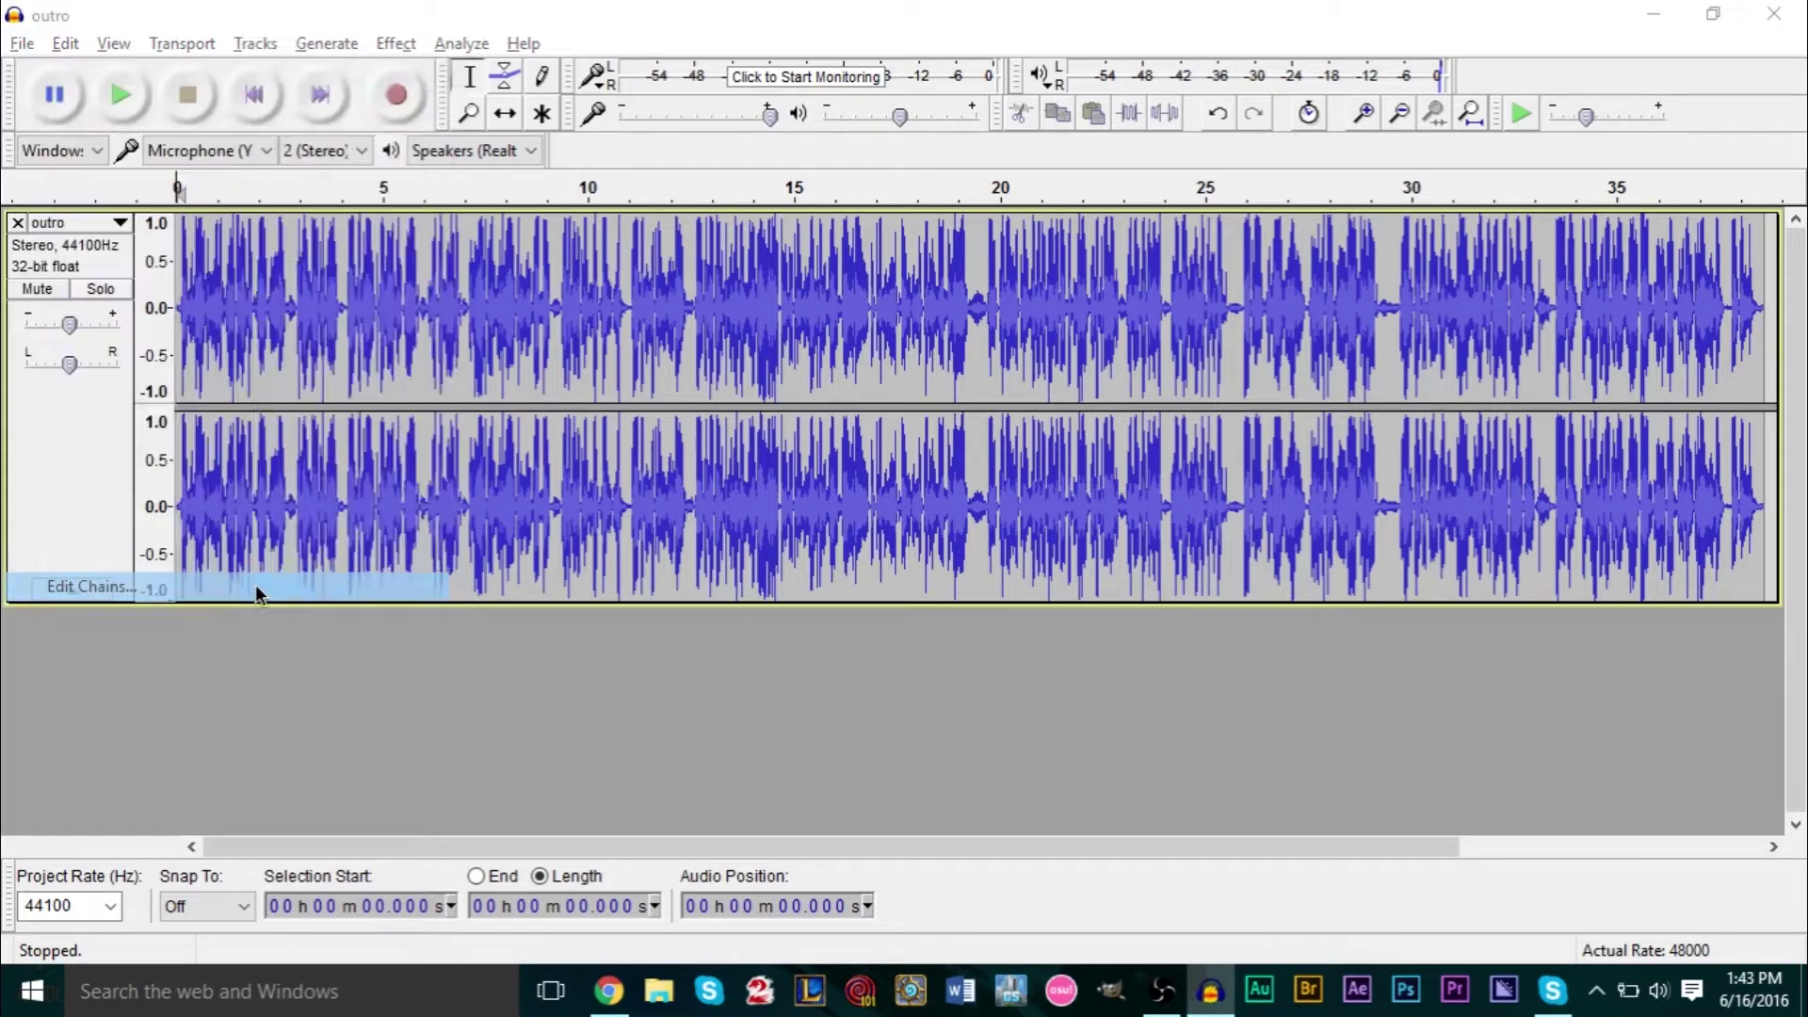
left_click_drag(702, 104, 734, 103)
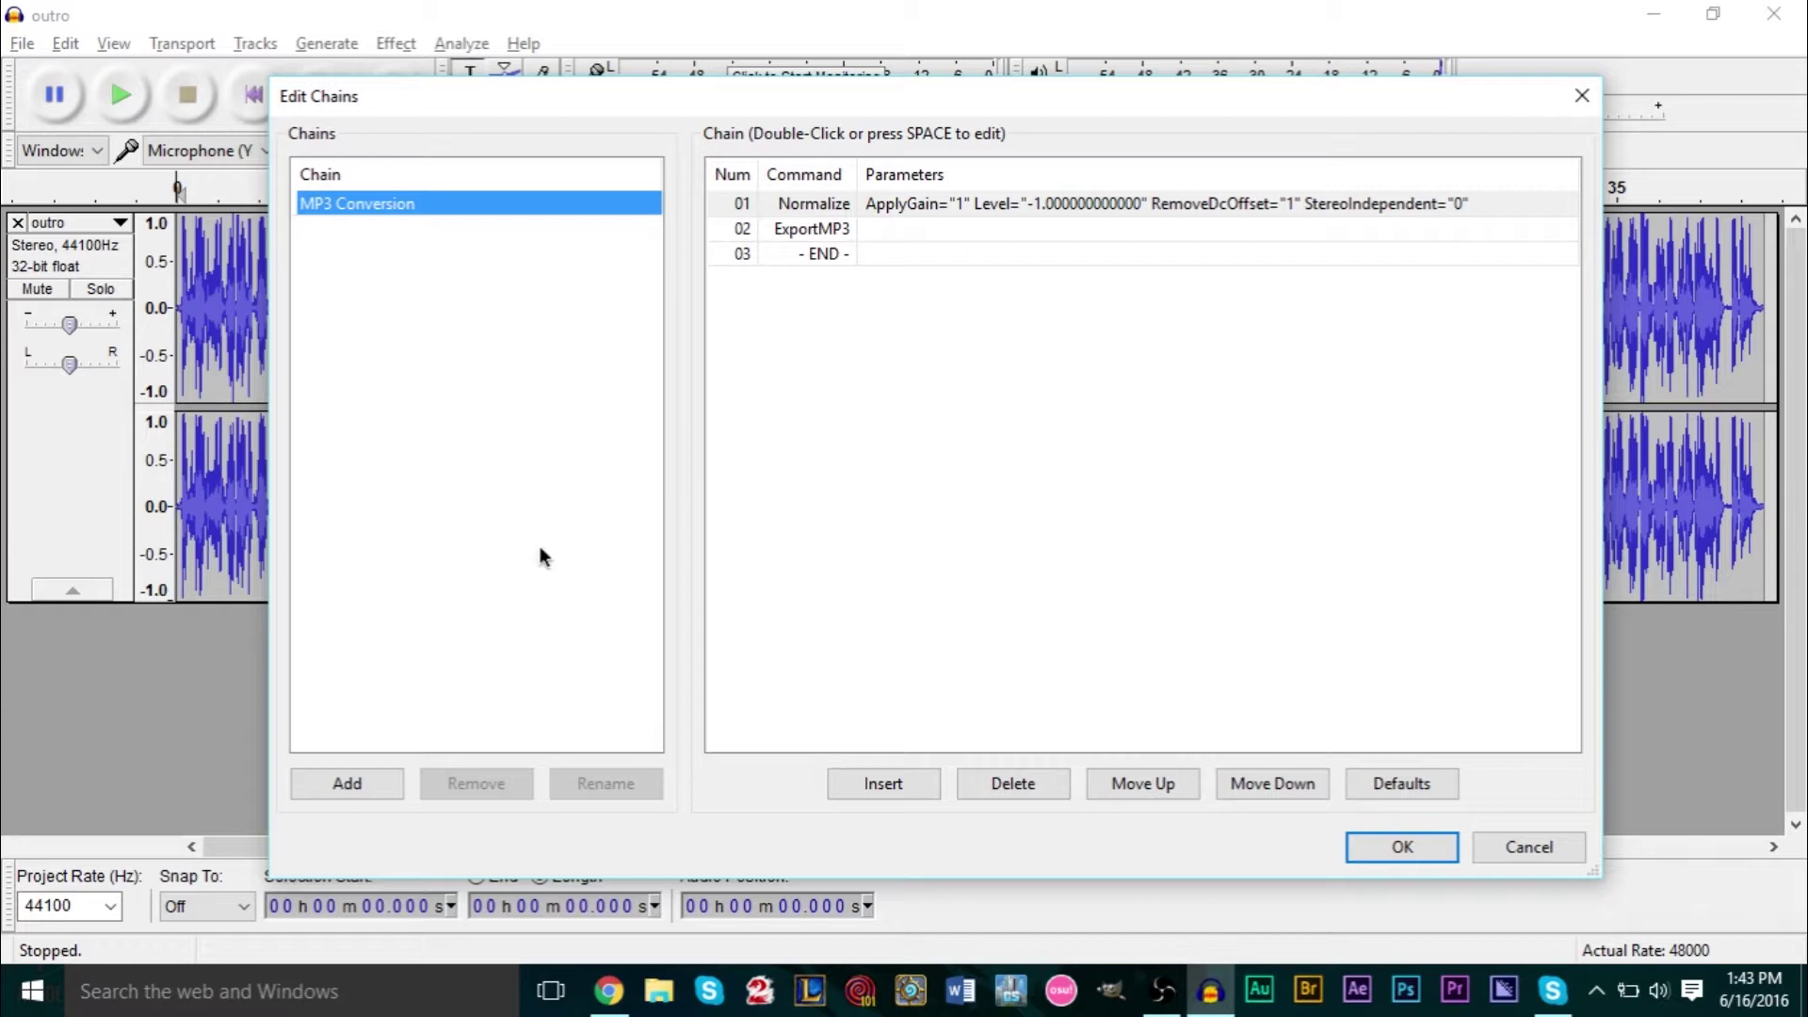
Add a new chain named 'Podcasts'
left_click(350, 788)
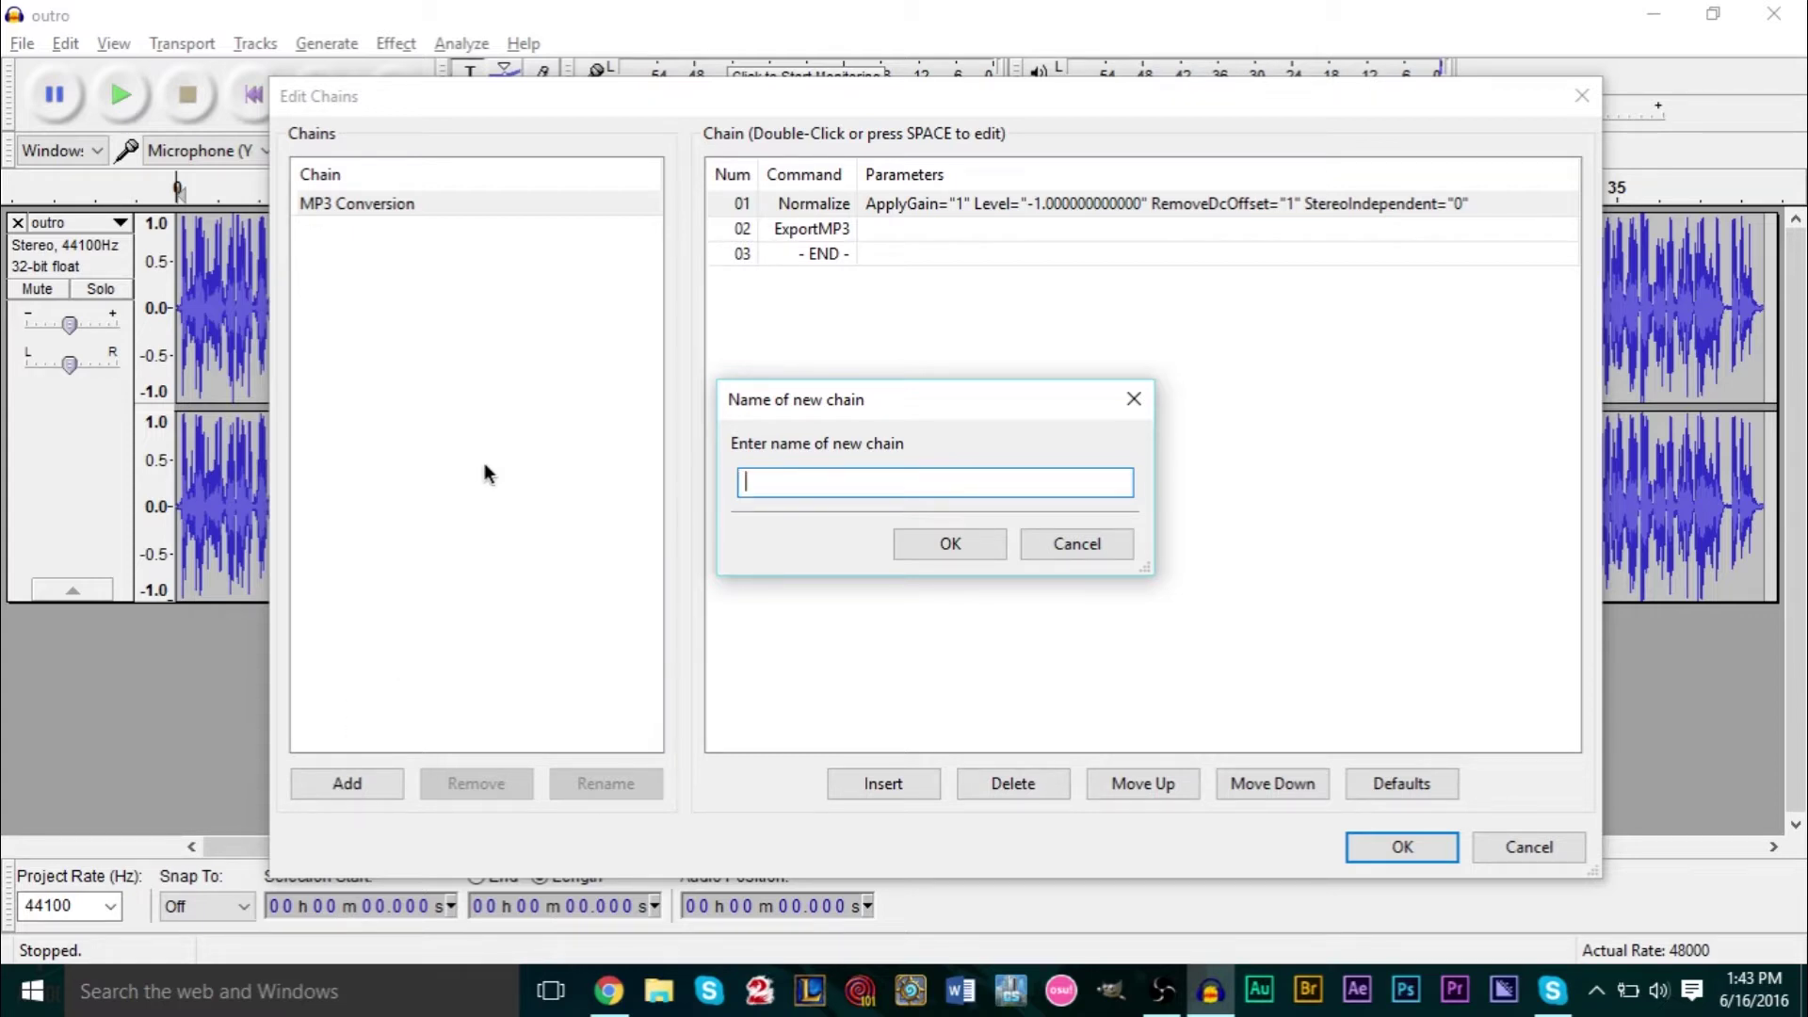
type("Podcasts")
key("Return")
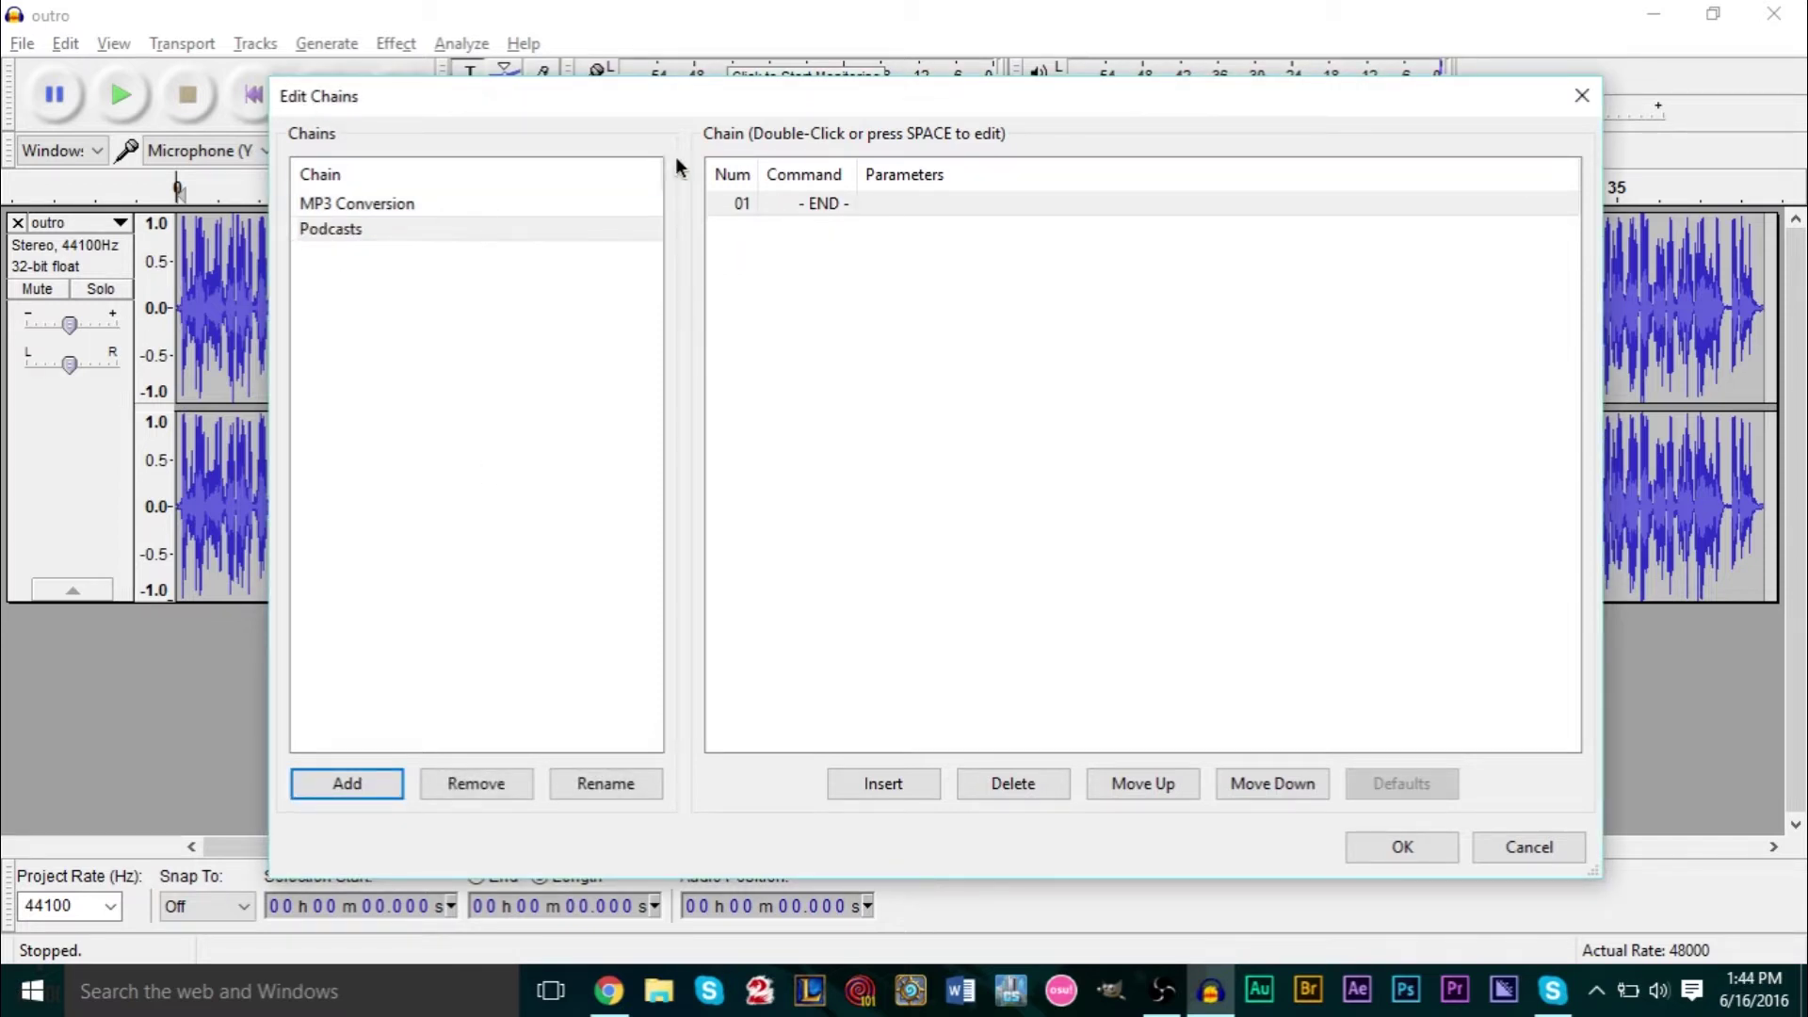
Insert an Amplify command into the Podcasts chain
left_click(897, 790)
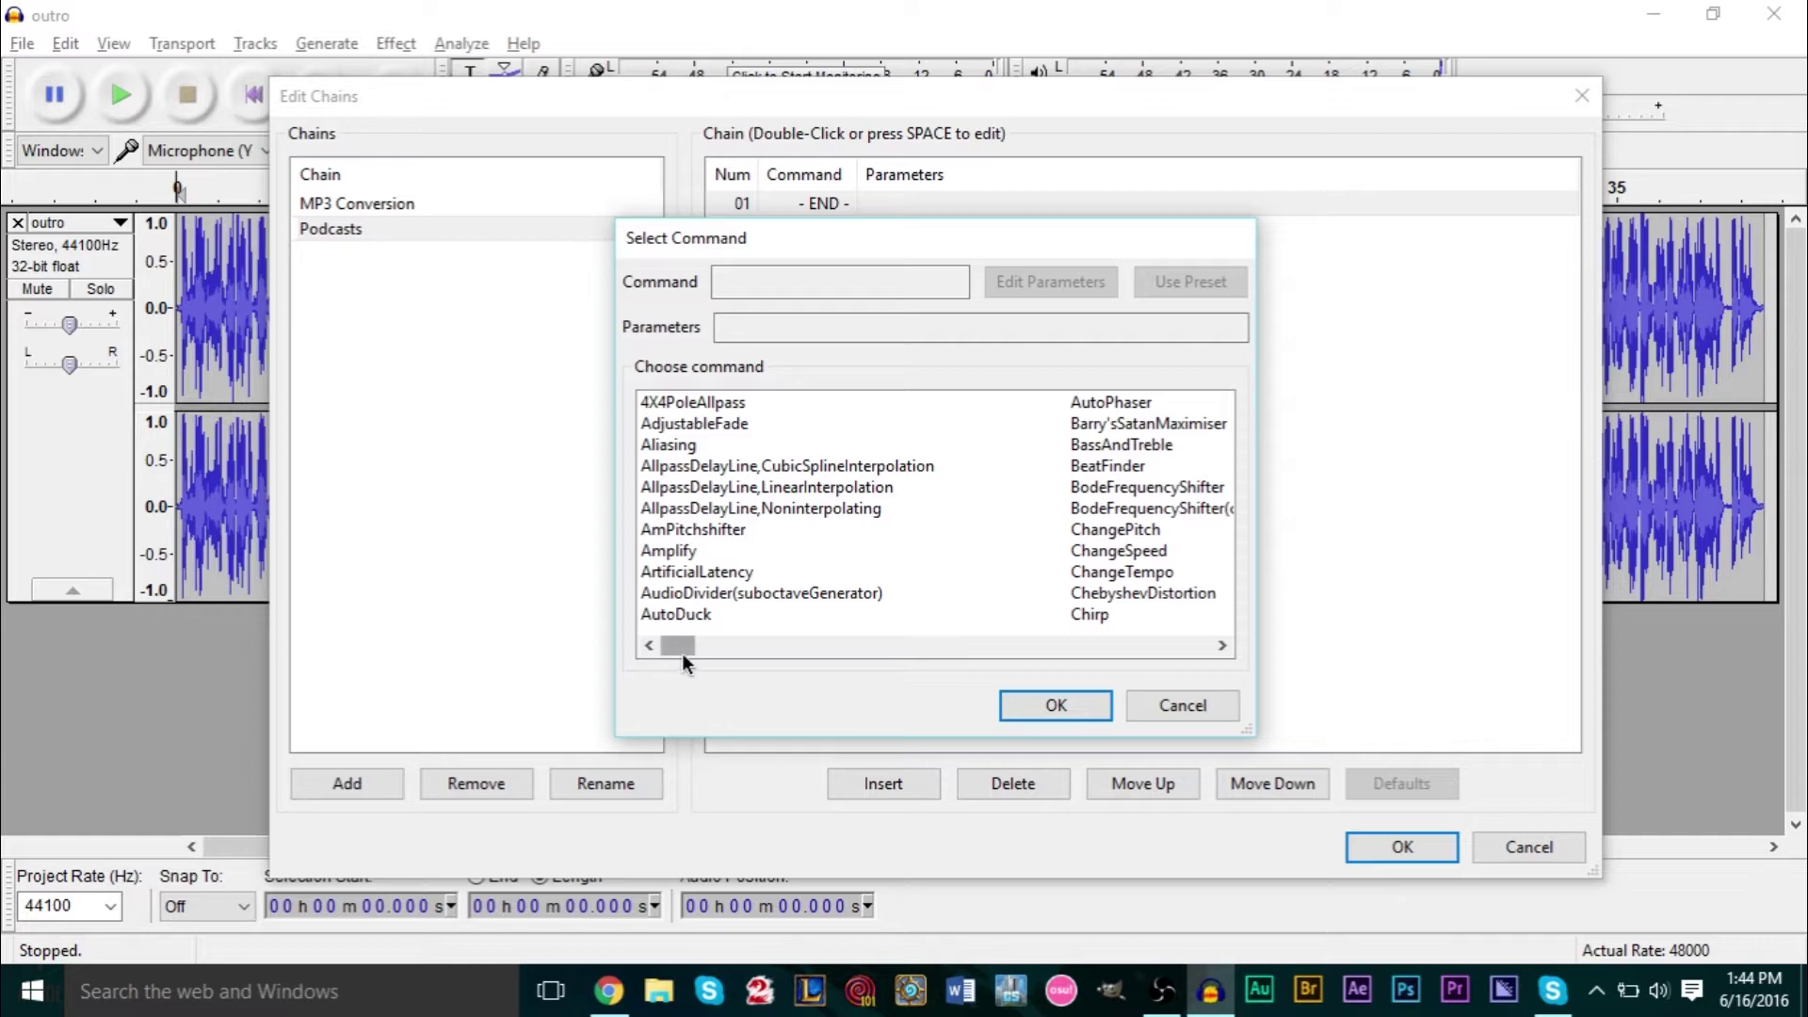
left_click_drag(682, 653, 664, 689)
left_click(682, 551)
left_click(1064, 708)
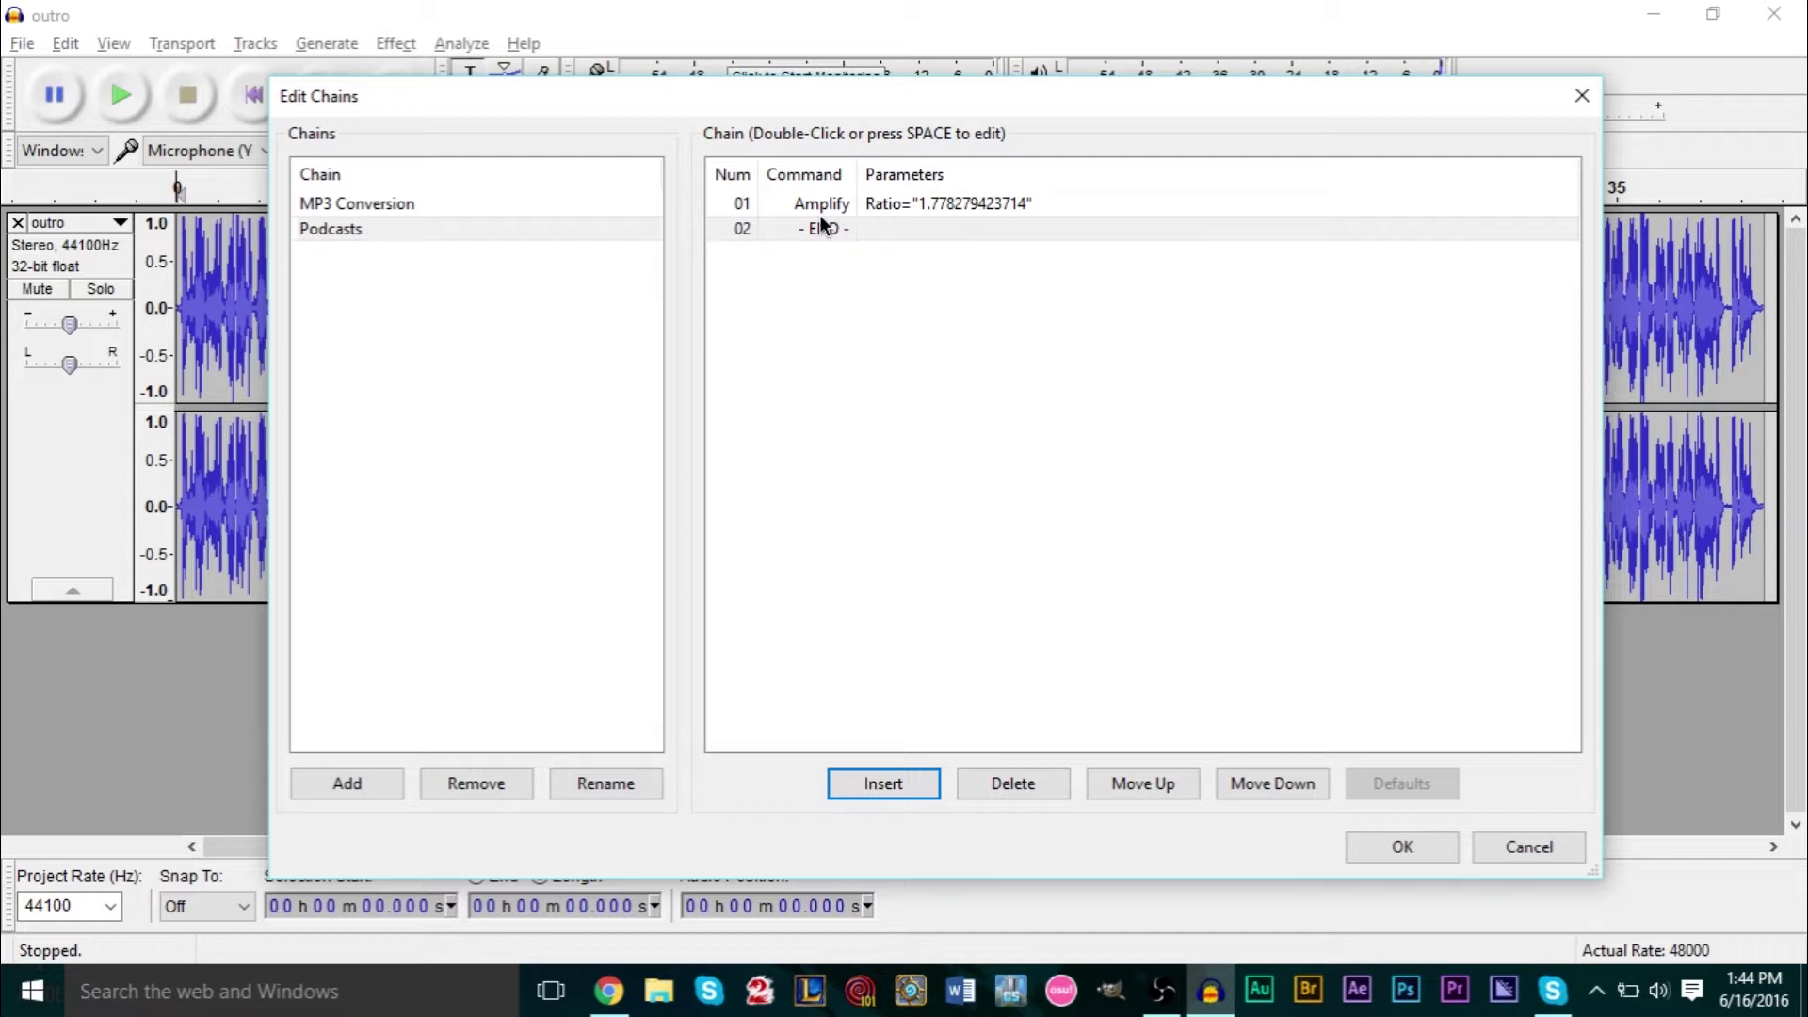
Change the Amplify step's amplification from 5.0 to 3 dB
double_click(949, 207)
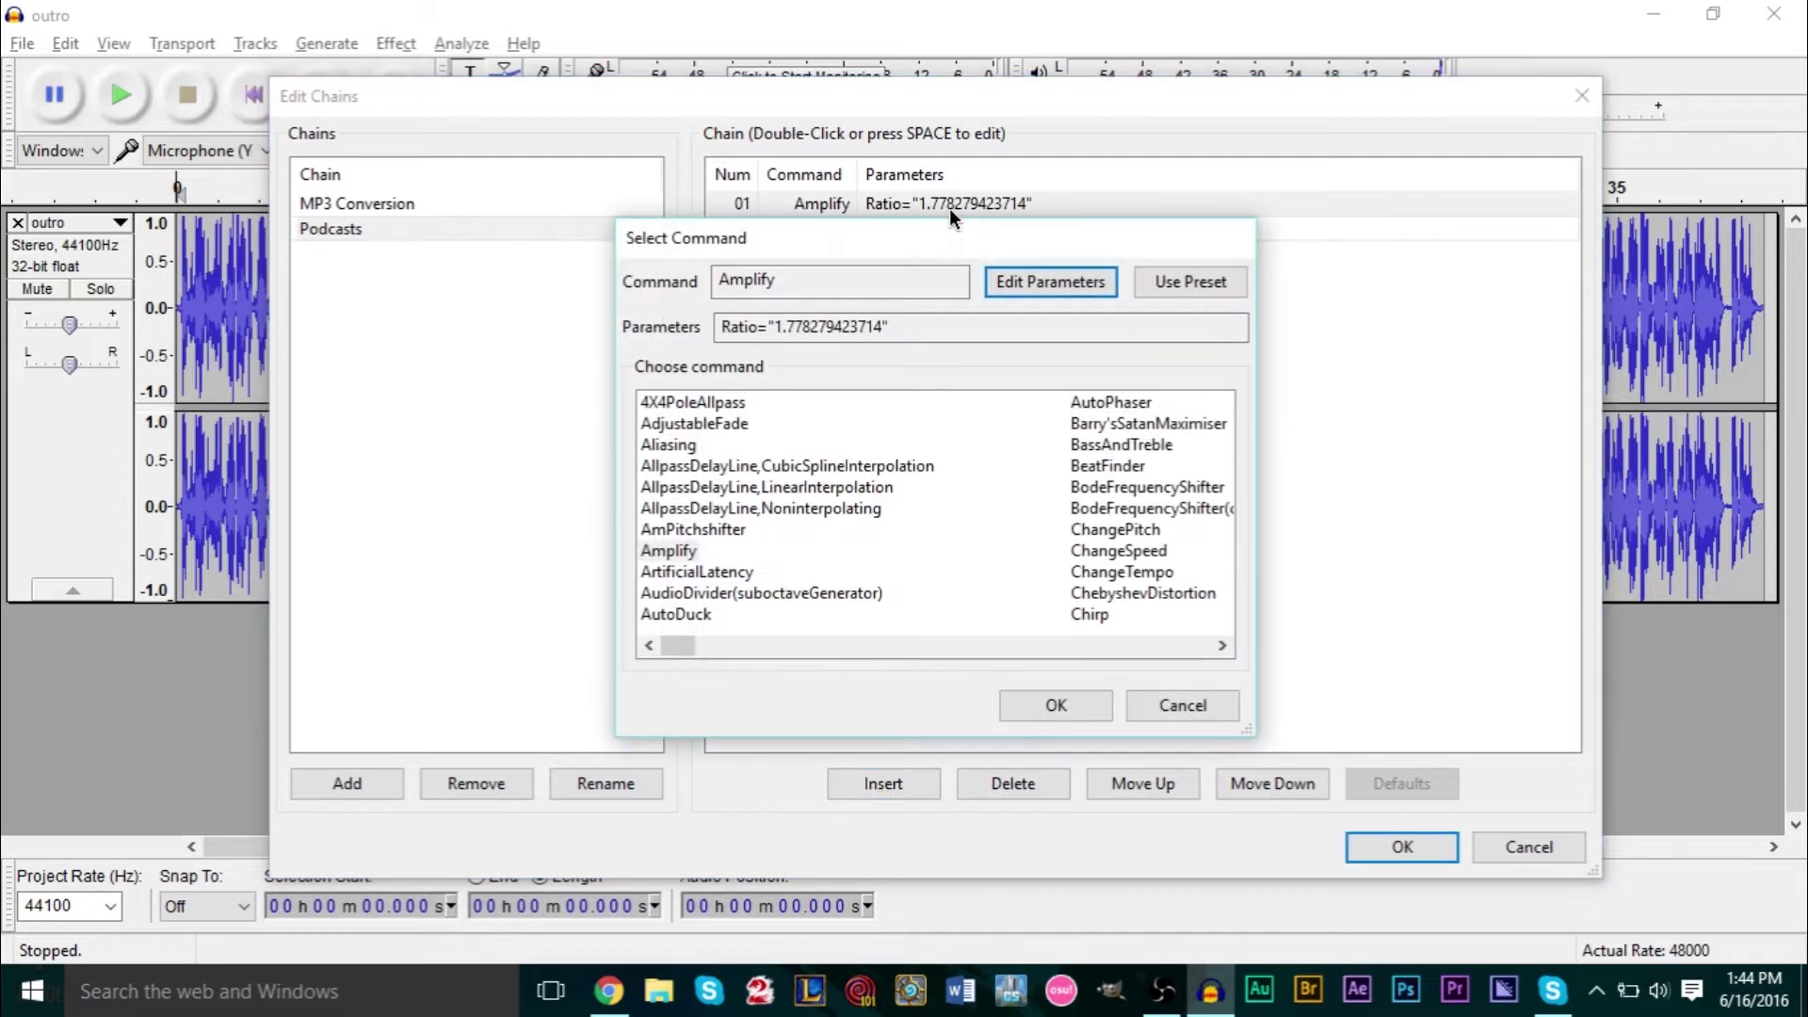
left_click(1043, 281)
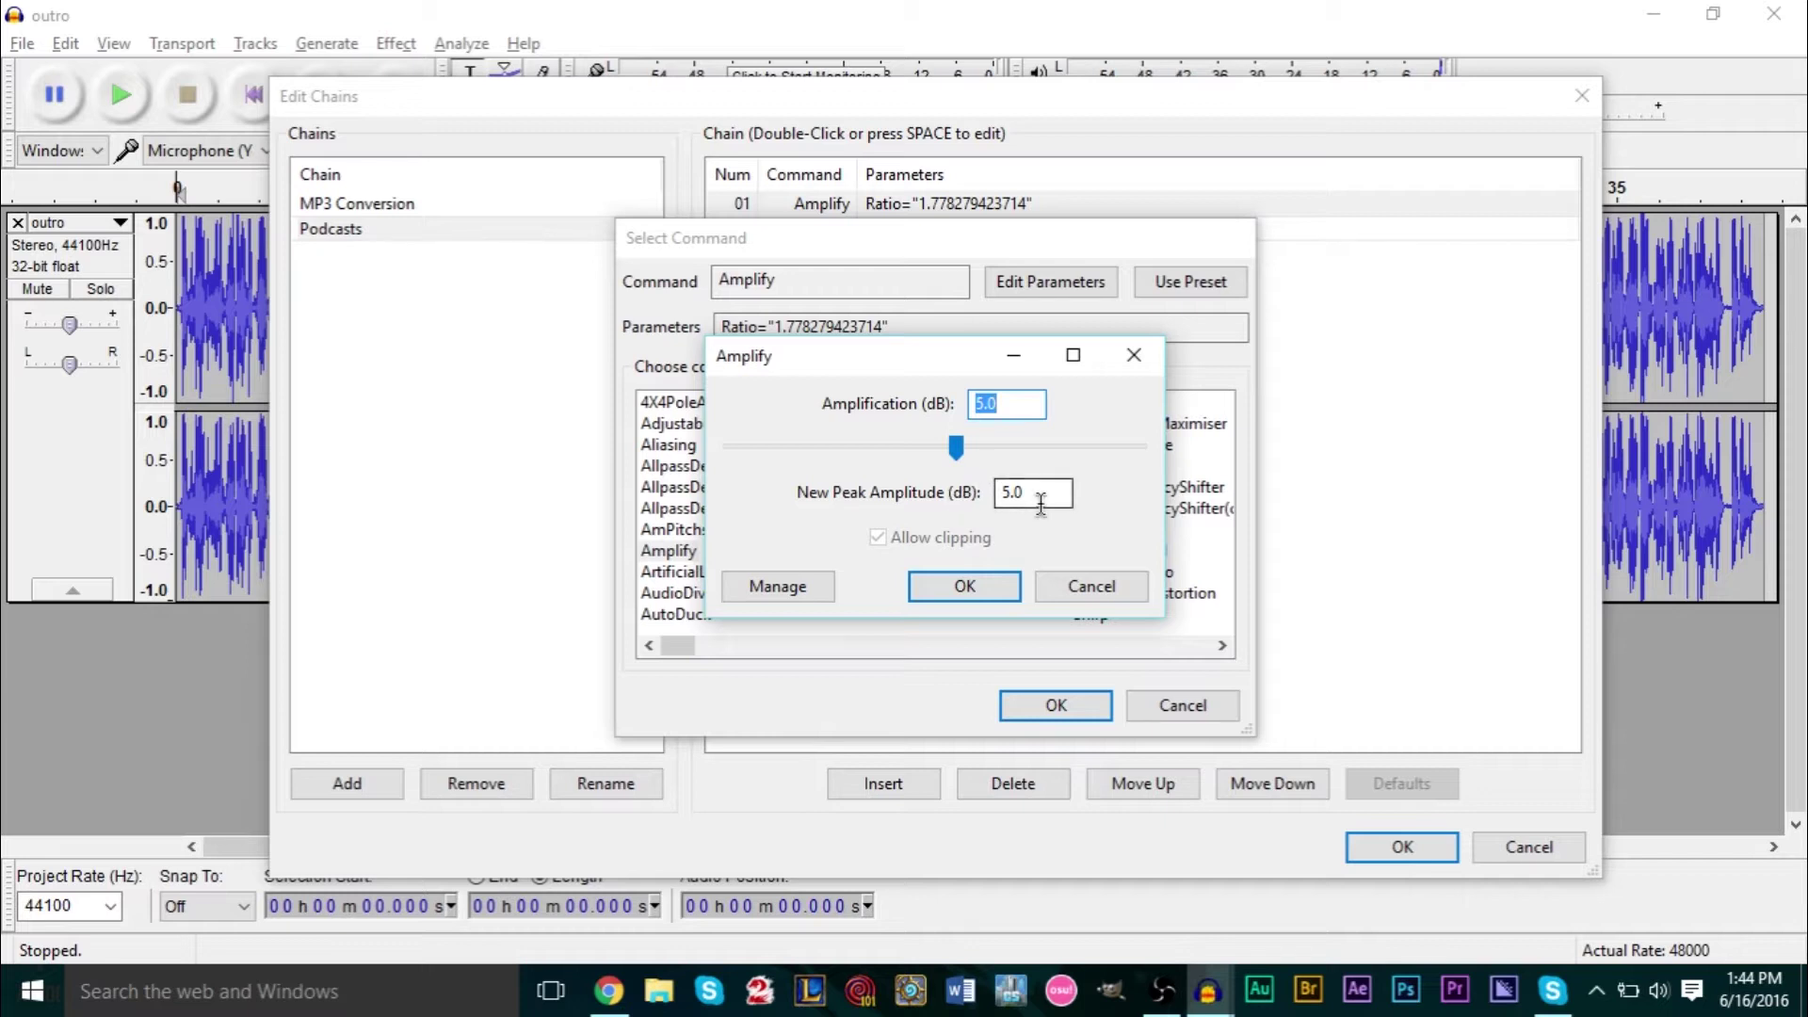
left_click(1030, 403)
left_click_drag(1030, 403, 919, 407)
type("3")
left_click(997, 589)
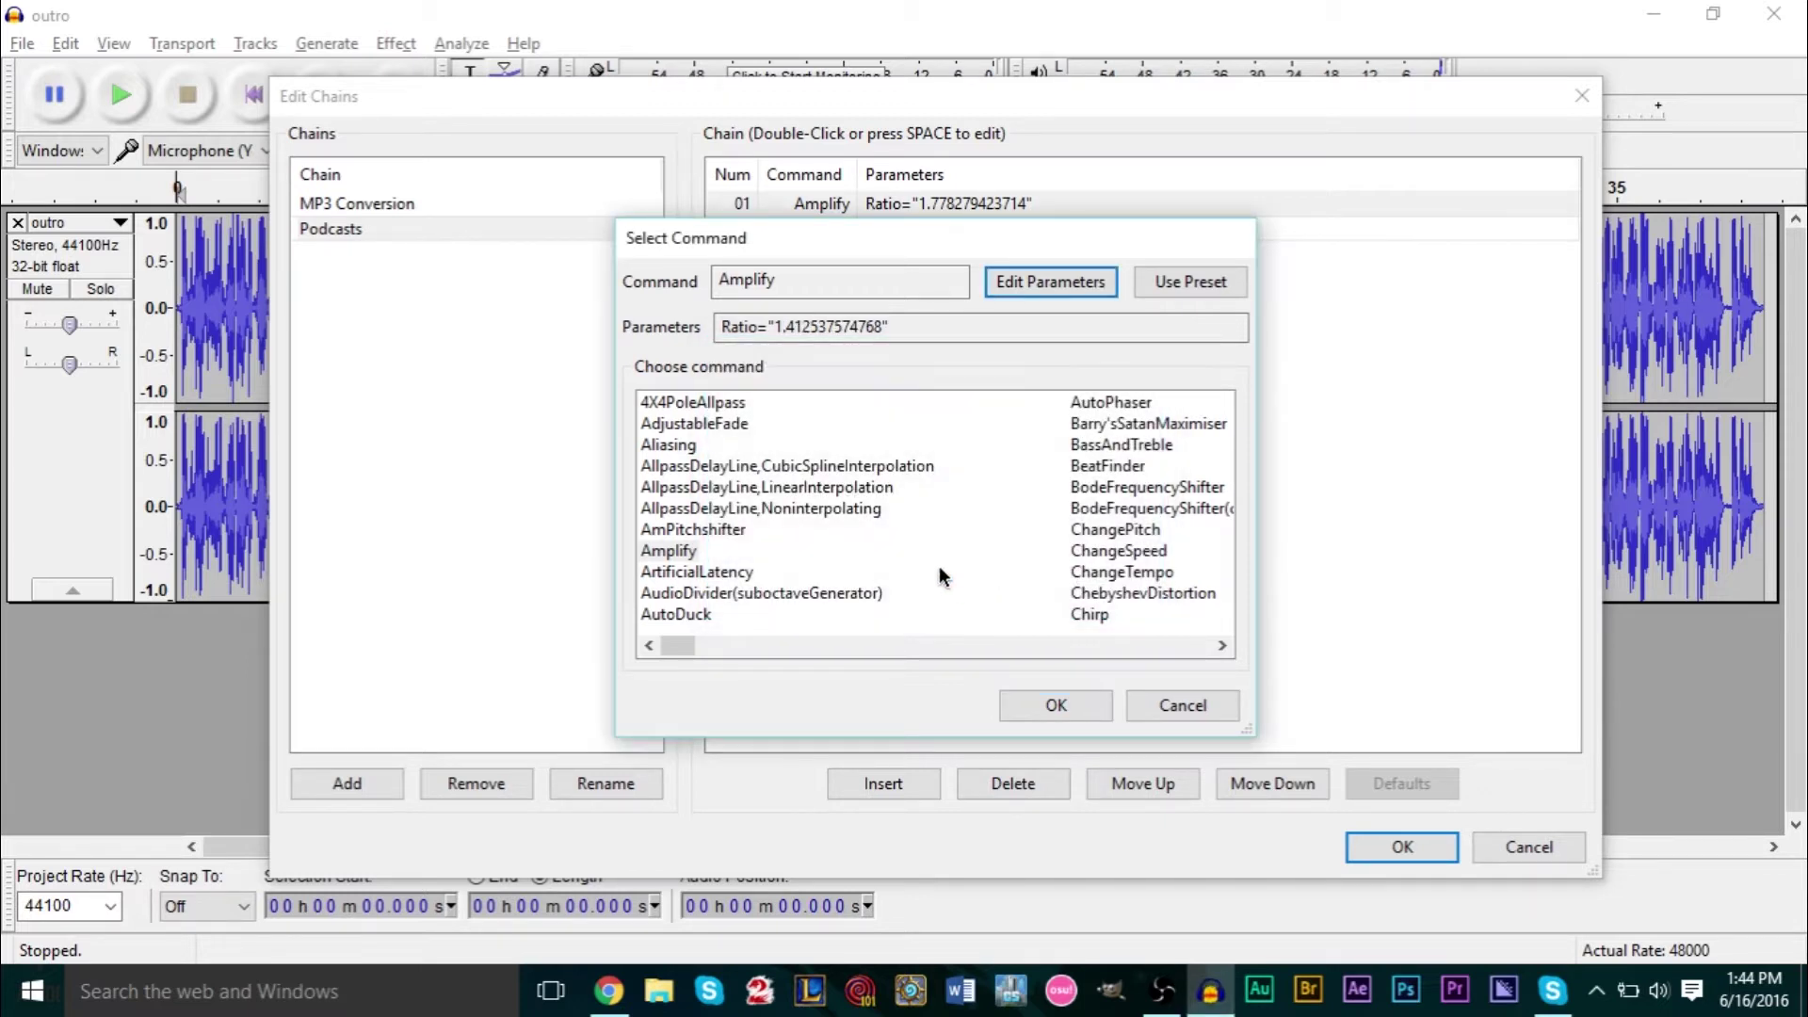
left_click(1027, 712)
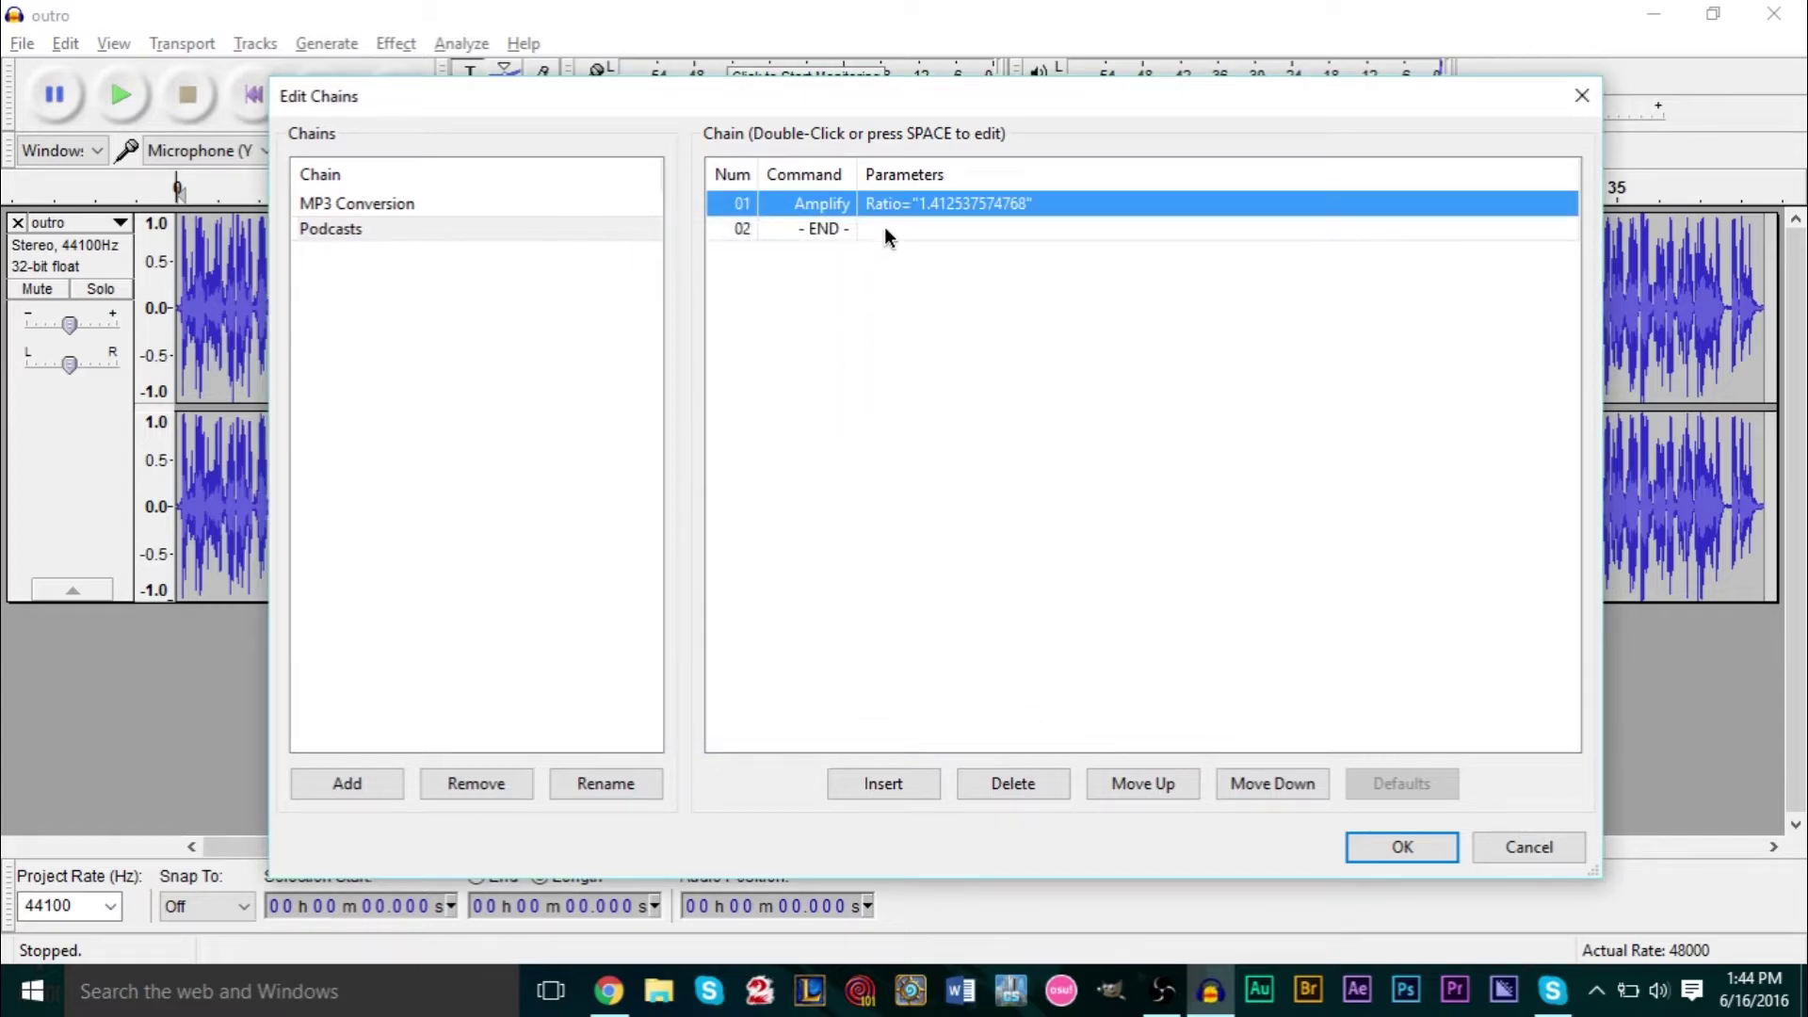
Reopen the Amplify step's parameters to confirm 3.0 dB is kept
left_click(841, 231)
double_click(901, 209)
left_click(1037, 288)
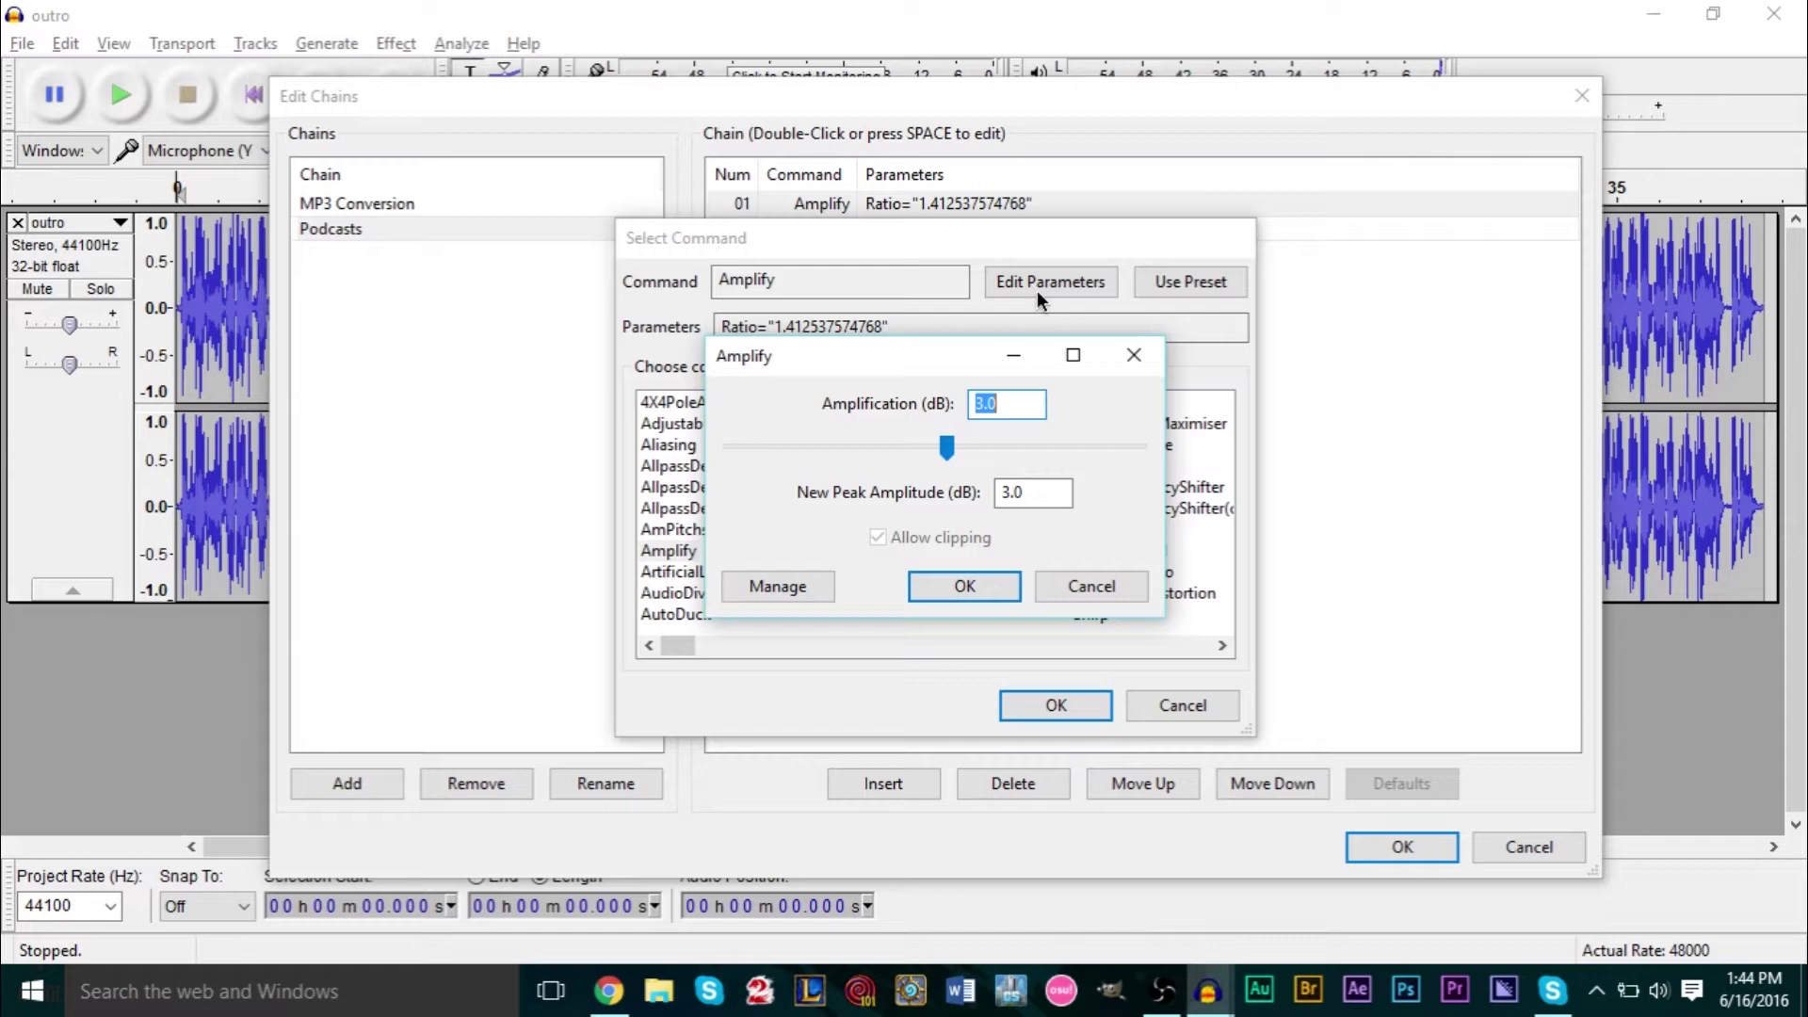
left_click(1021, 414)
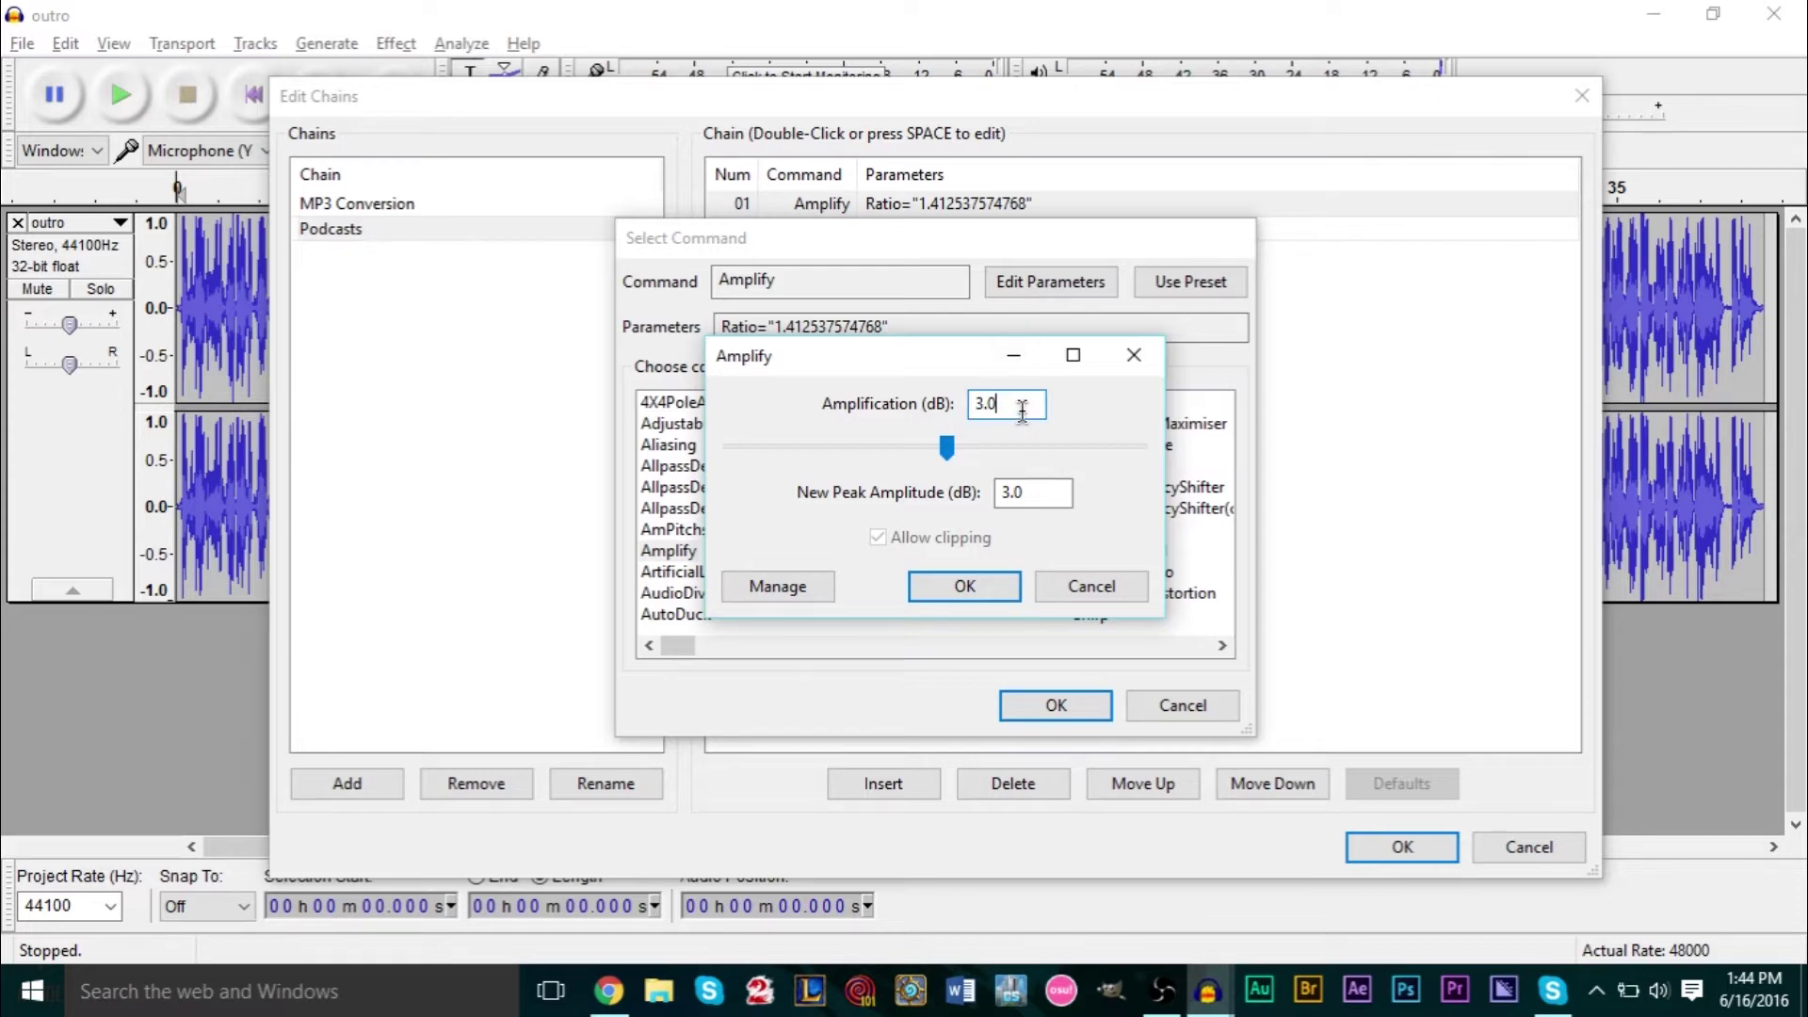
left_click(979, 592)
left_click(1040, 704)
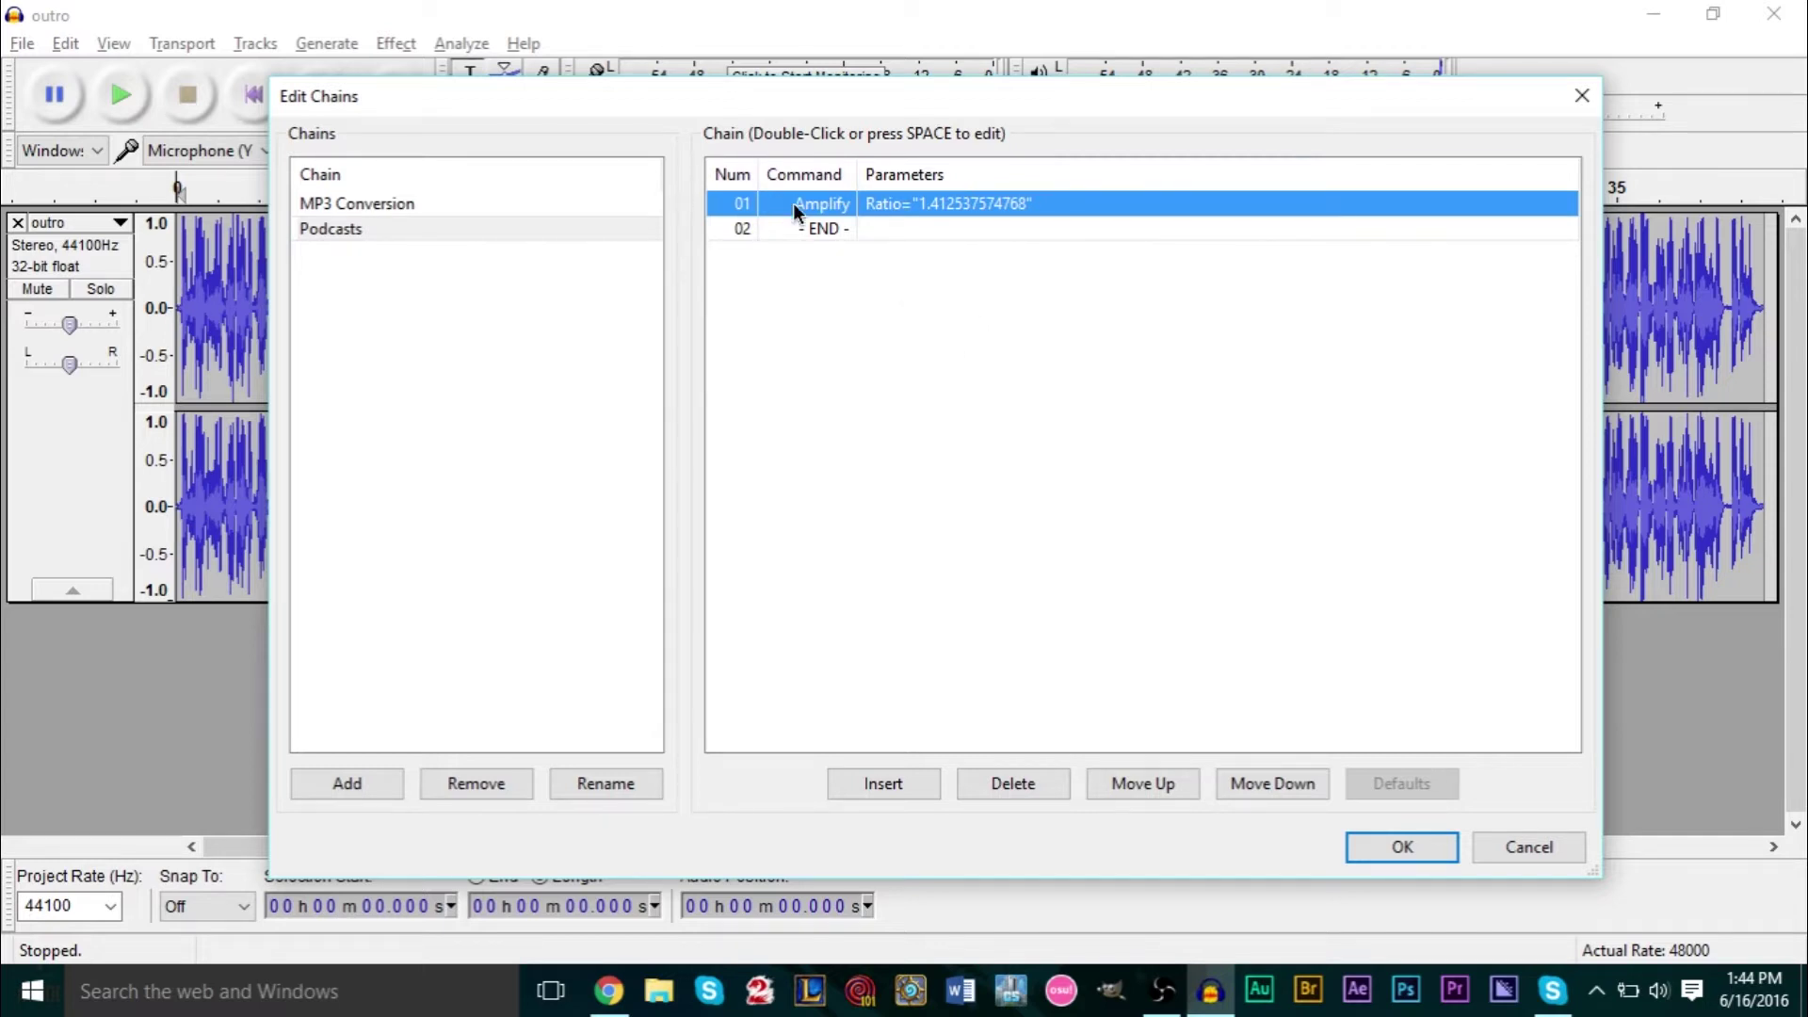
Insert a Compressor command into the Podcasts chain
left_click(883, 786)
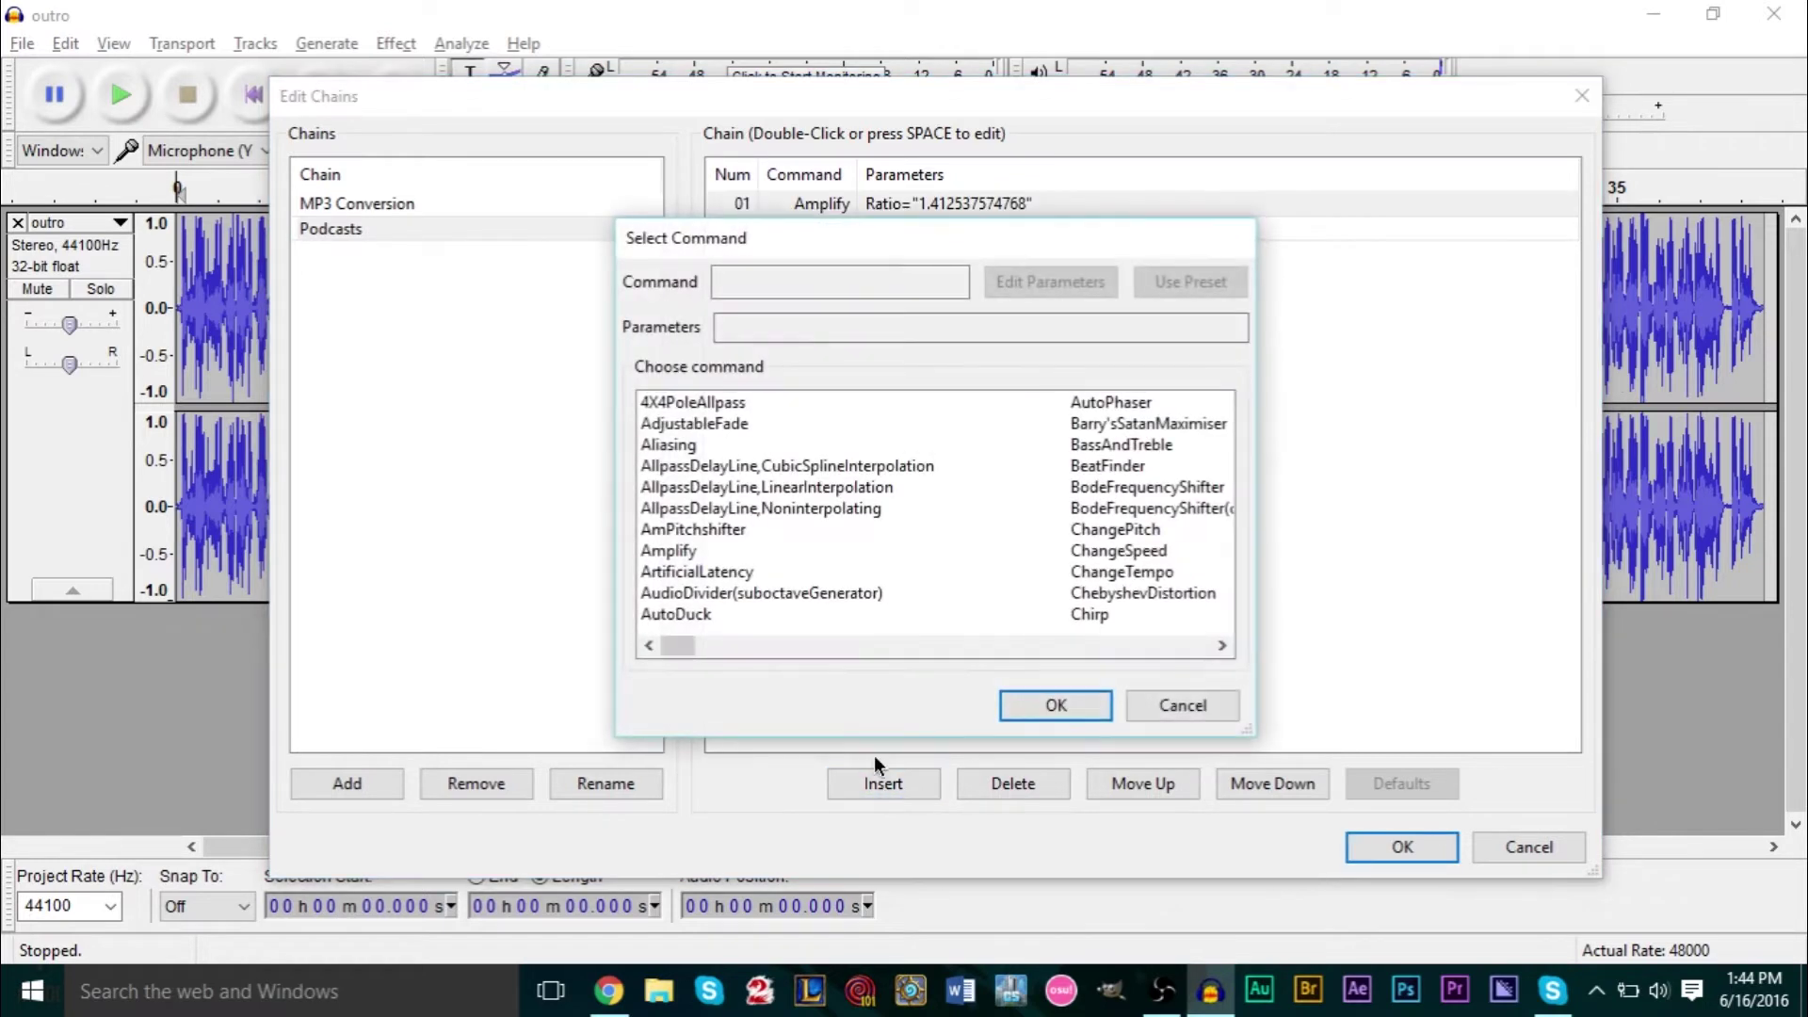
left_click(1224, 646)
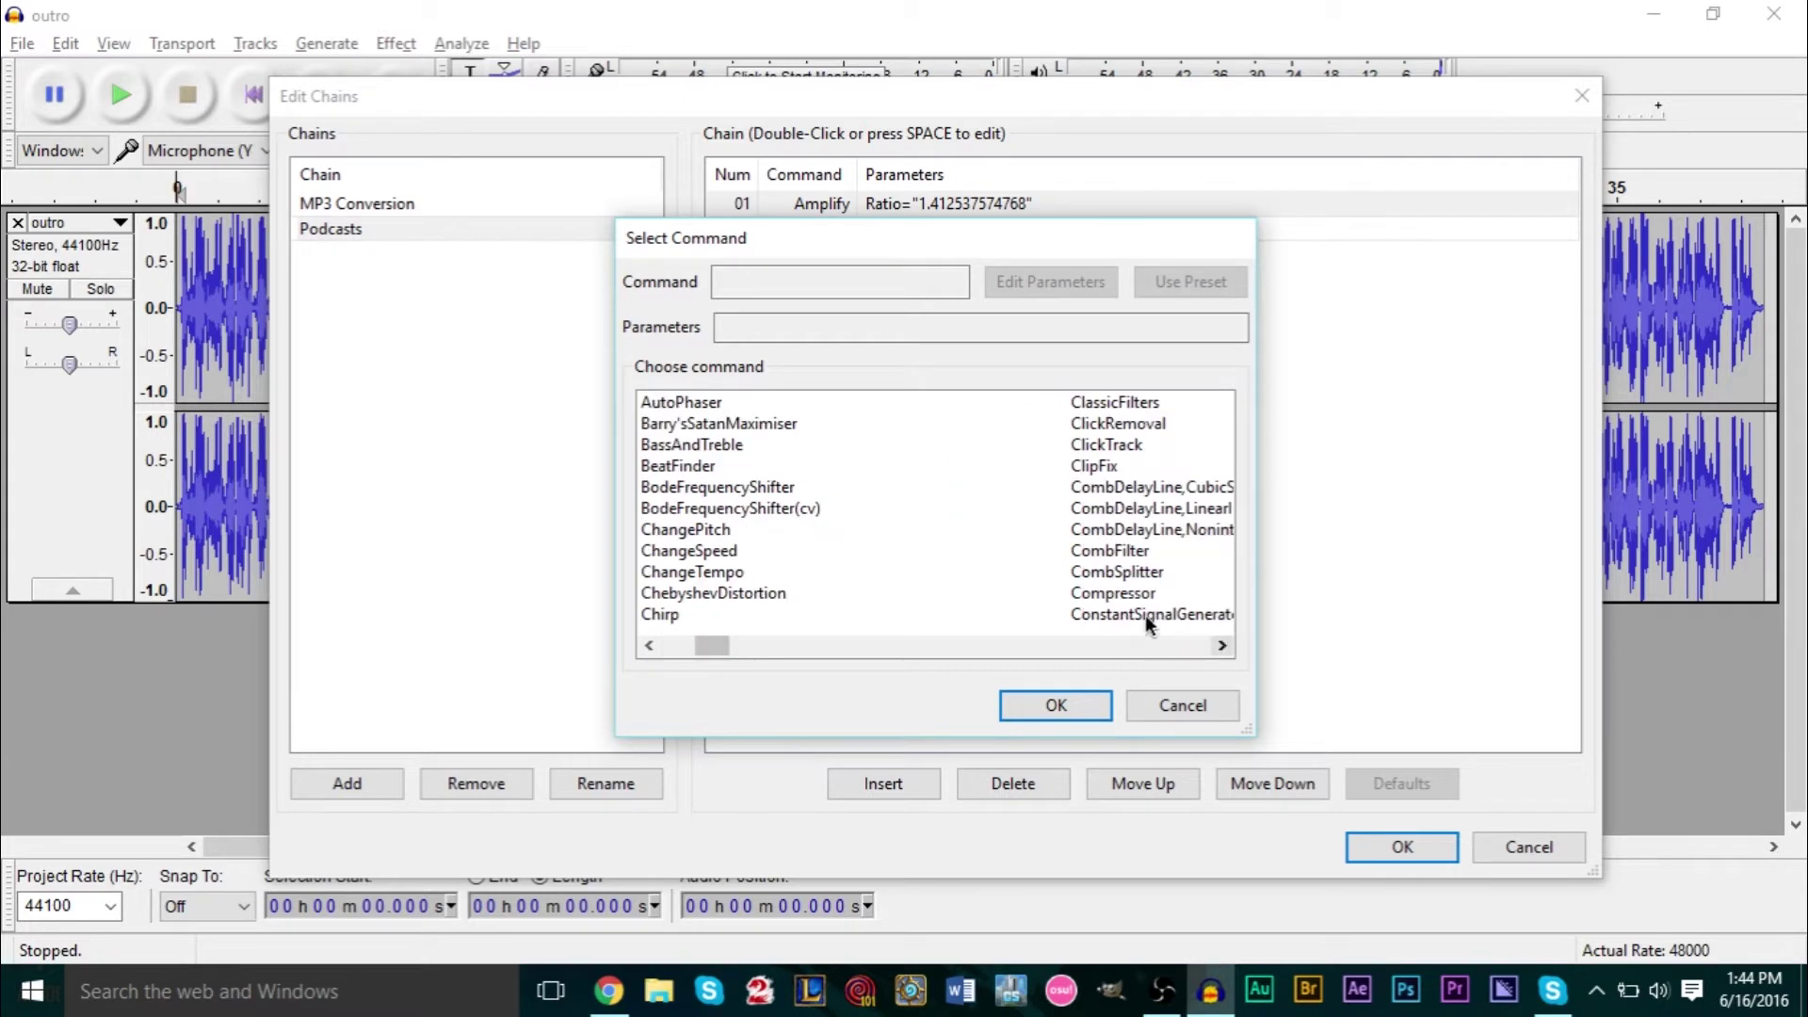
left_click(1117, 596)
left_click(1056, 706)
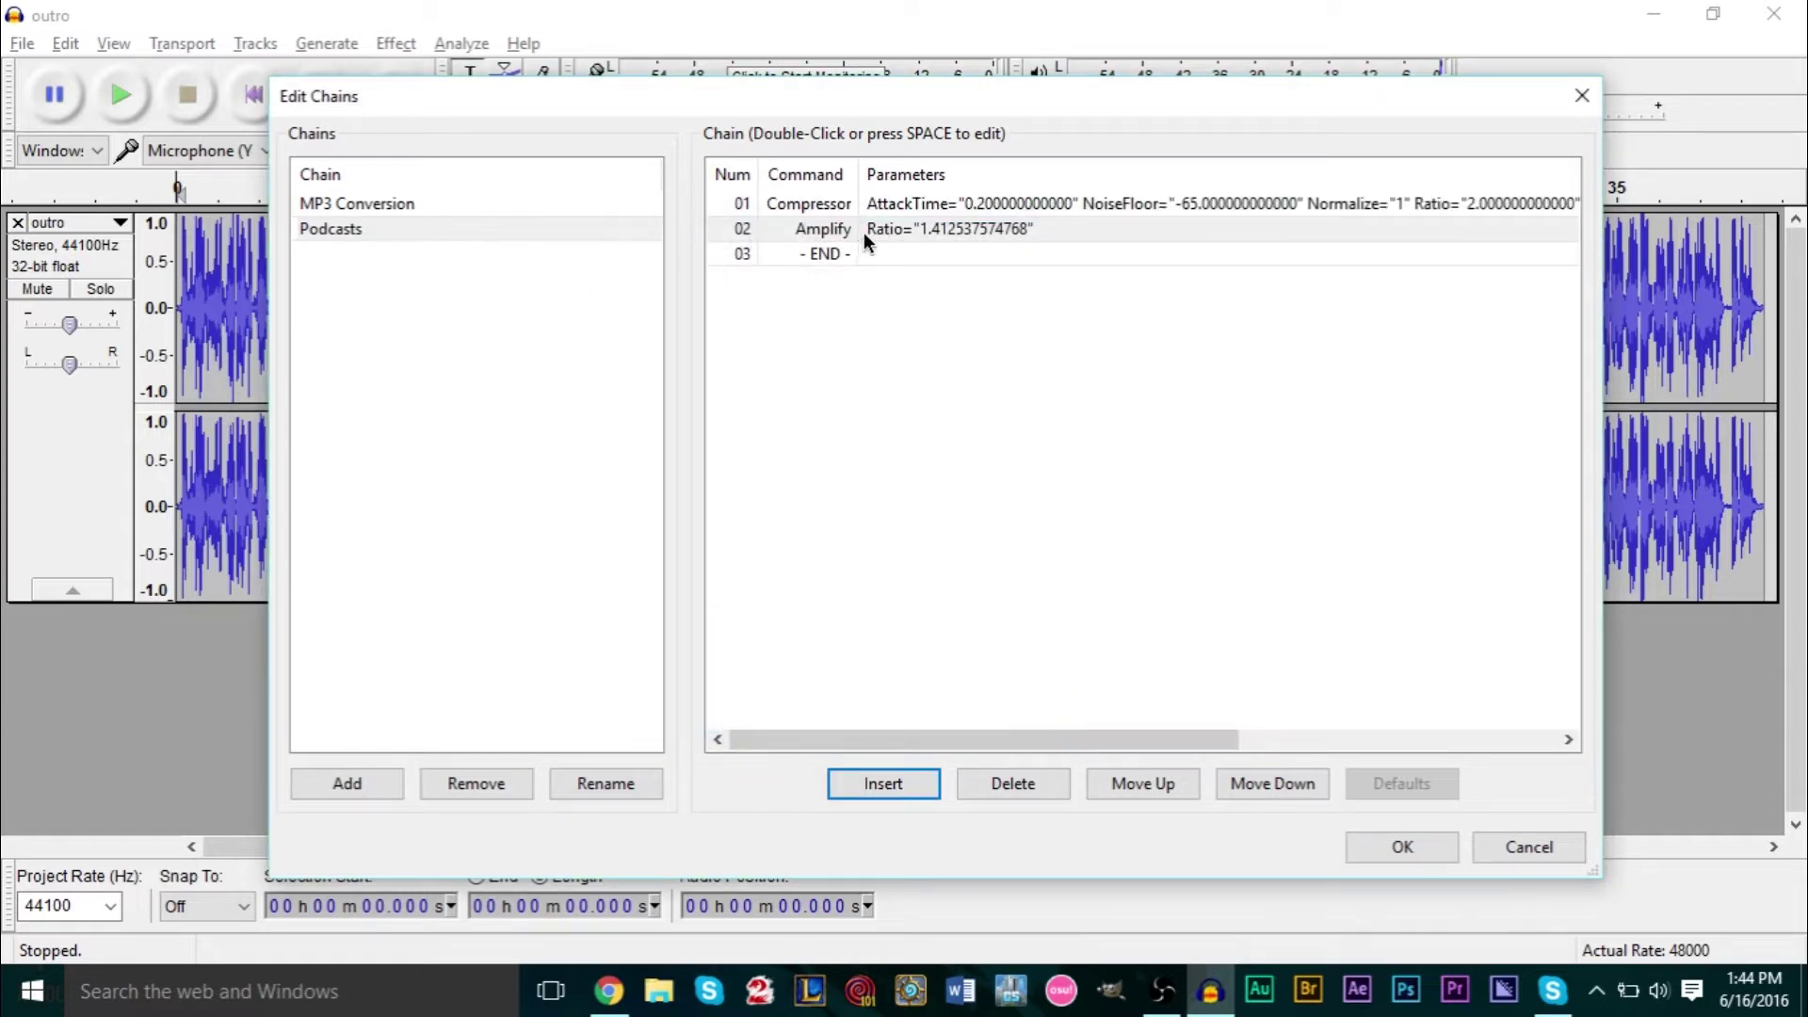
Set the Compressor threshold to -21 dB, keeping the 2:1 ratio
double_click(946, 207)
left_click(1045, 279)
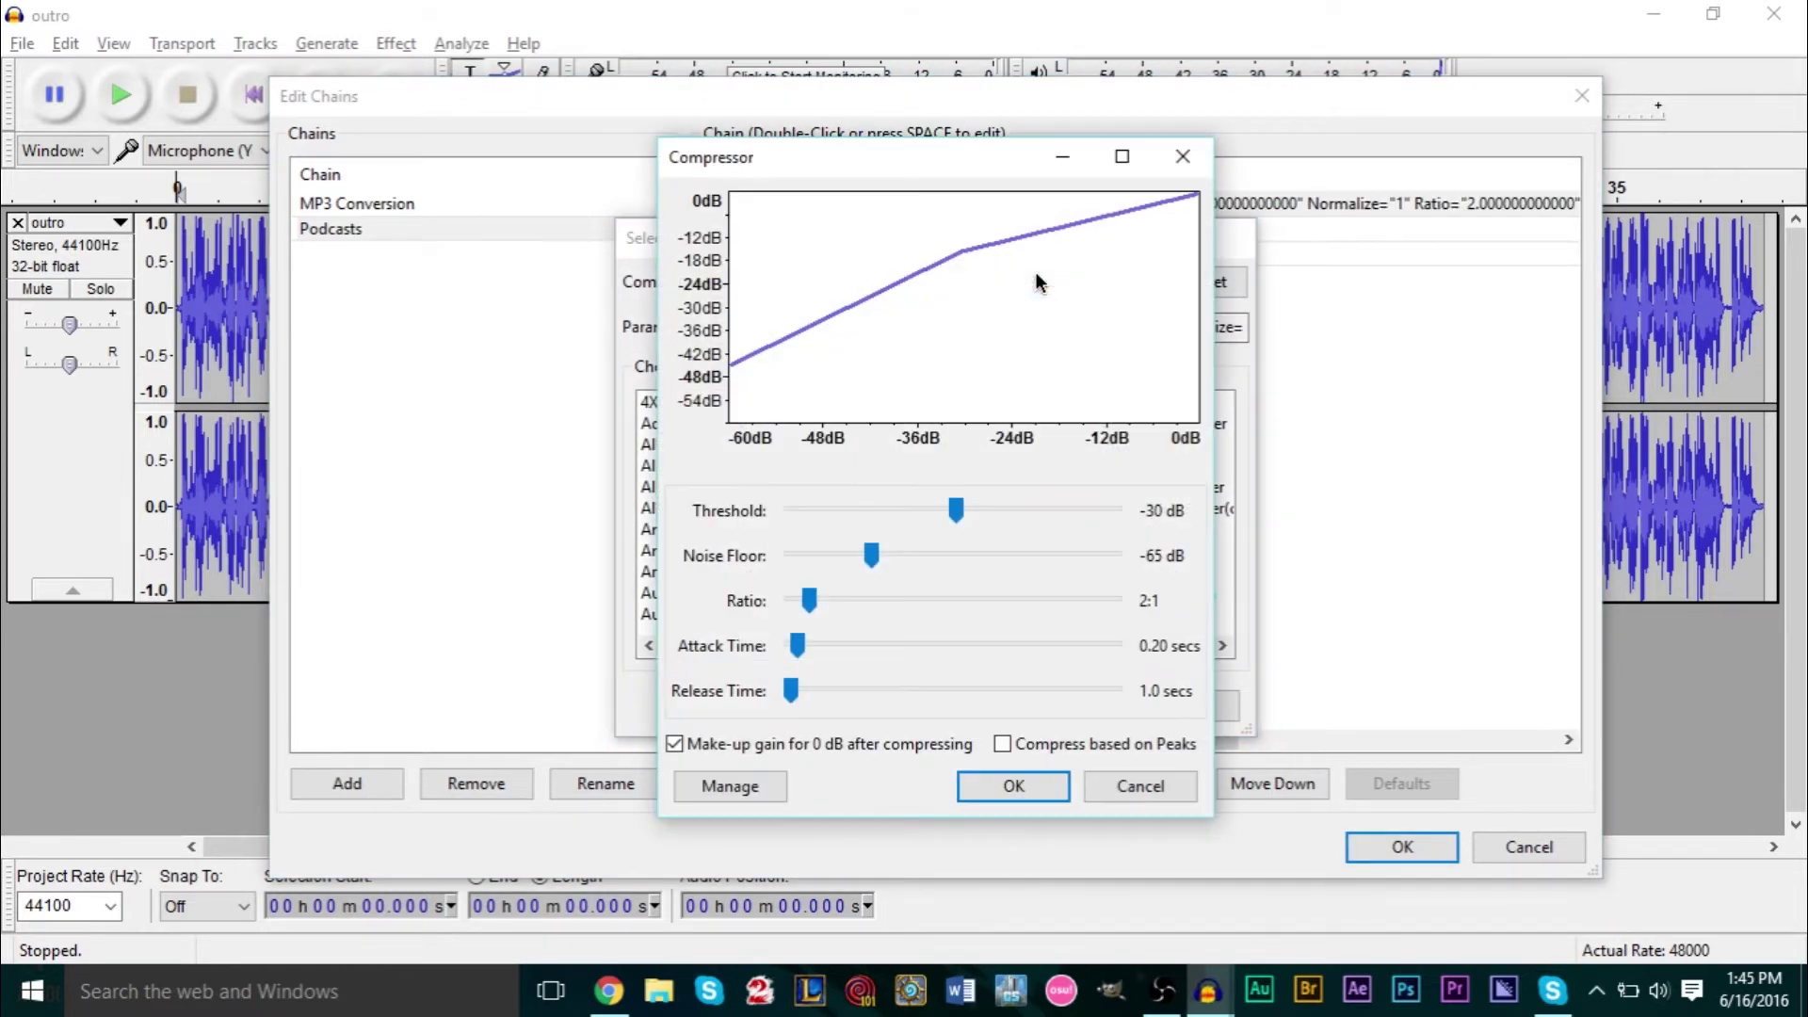
left_click_drag(953, 511, 1005, 513)
left_click_drag(872, 556, 926, 558)
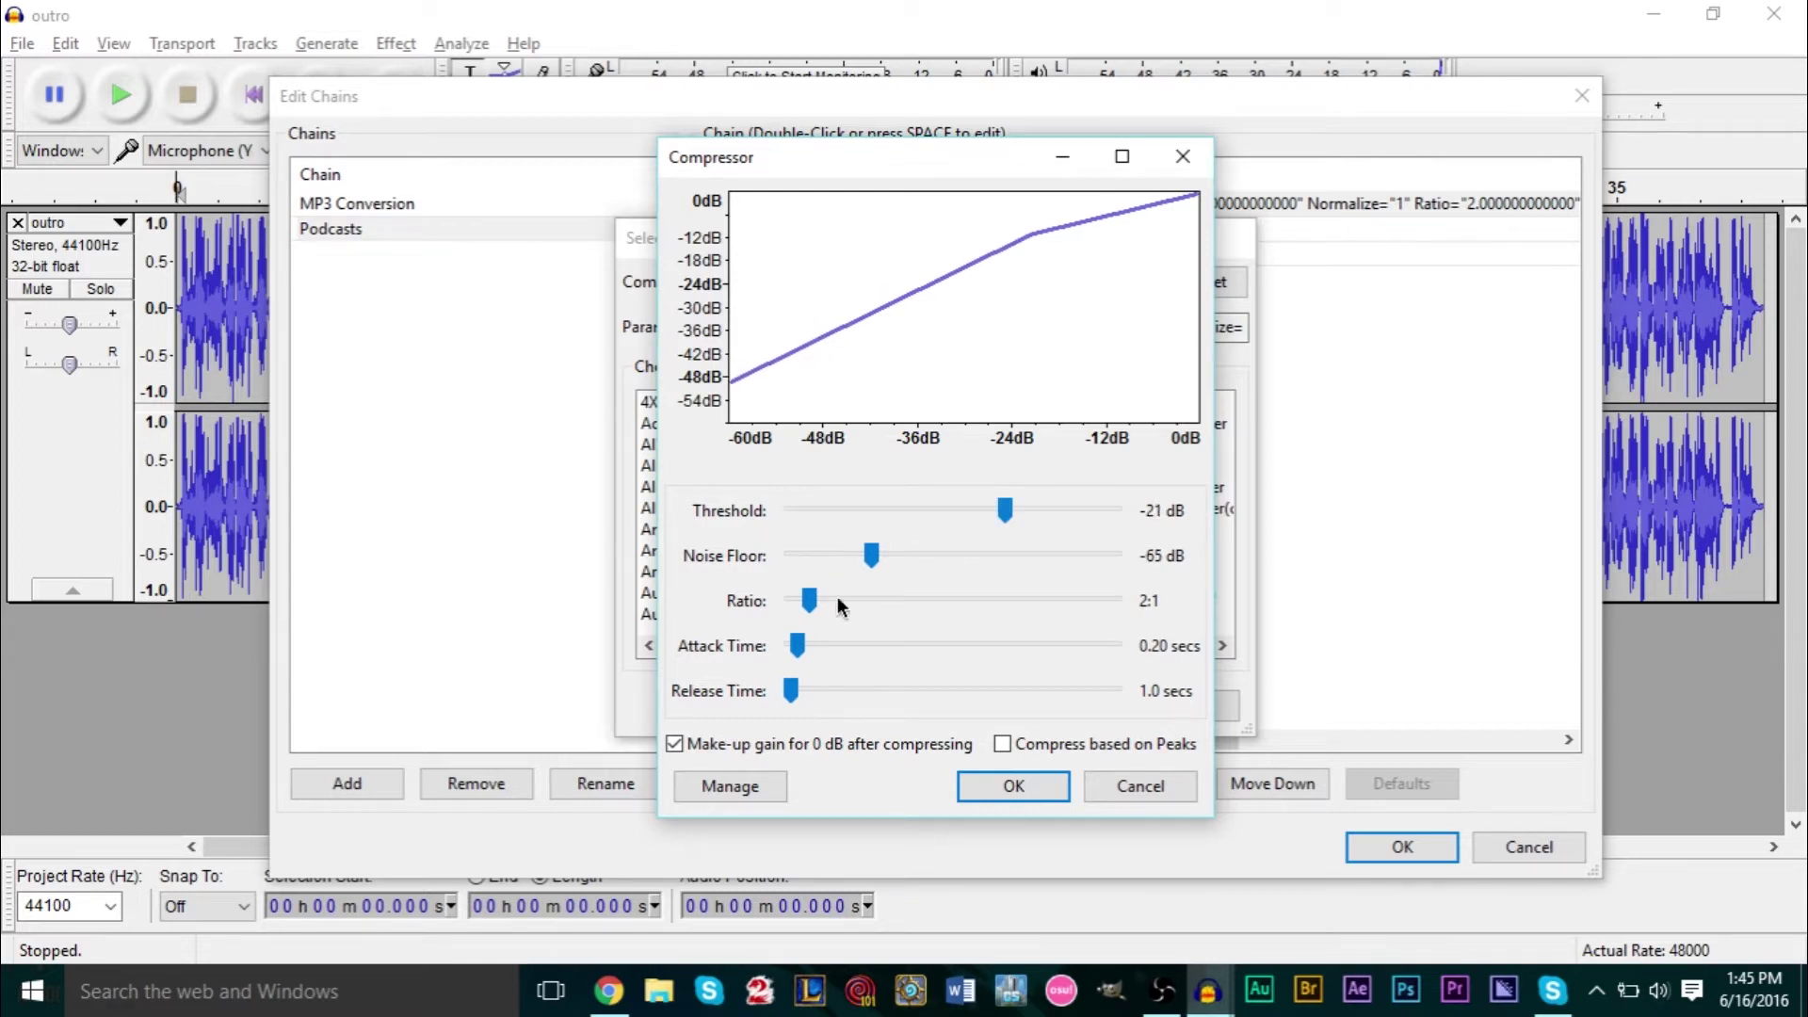
left_click_drag(806, 610, 809, 609)
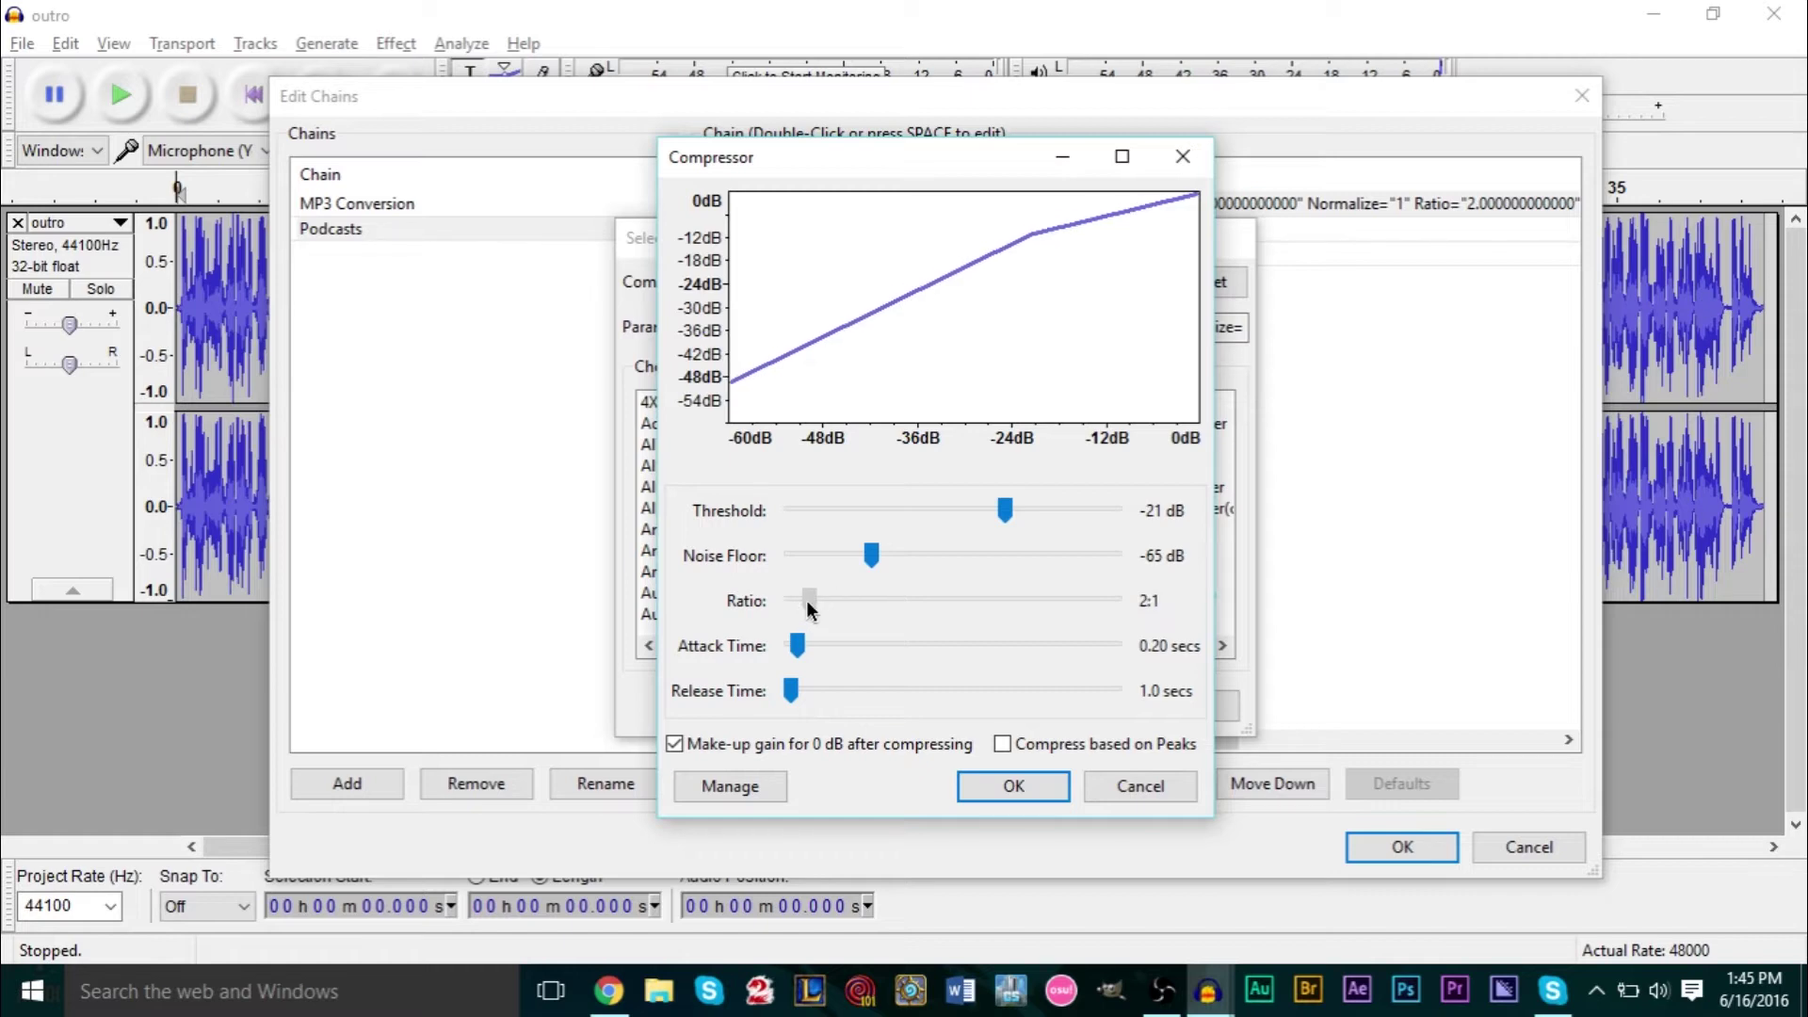
left_click(981, 783)
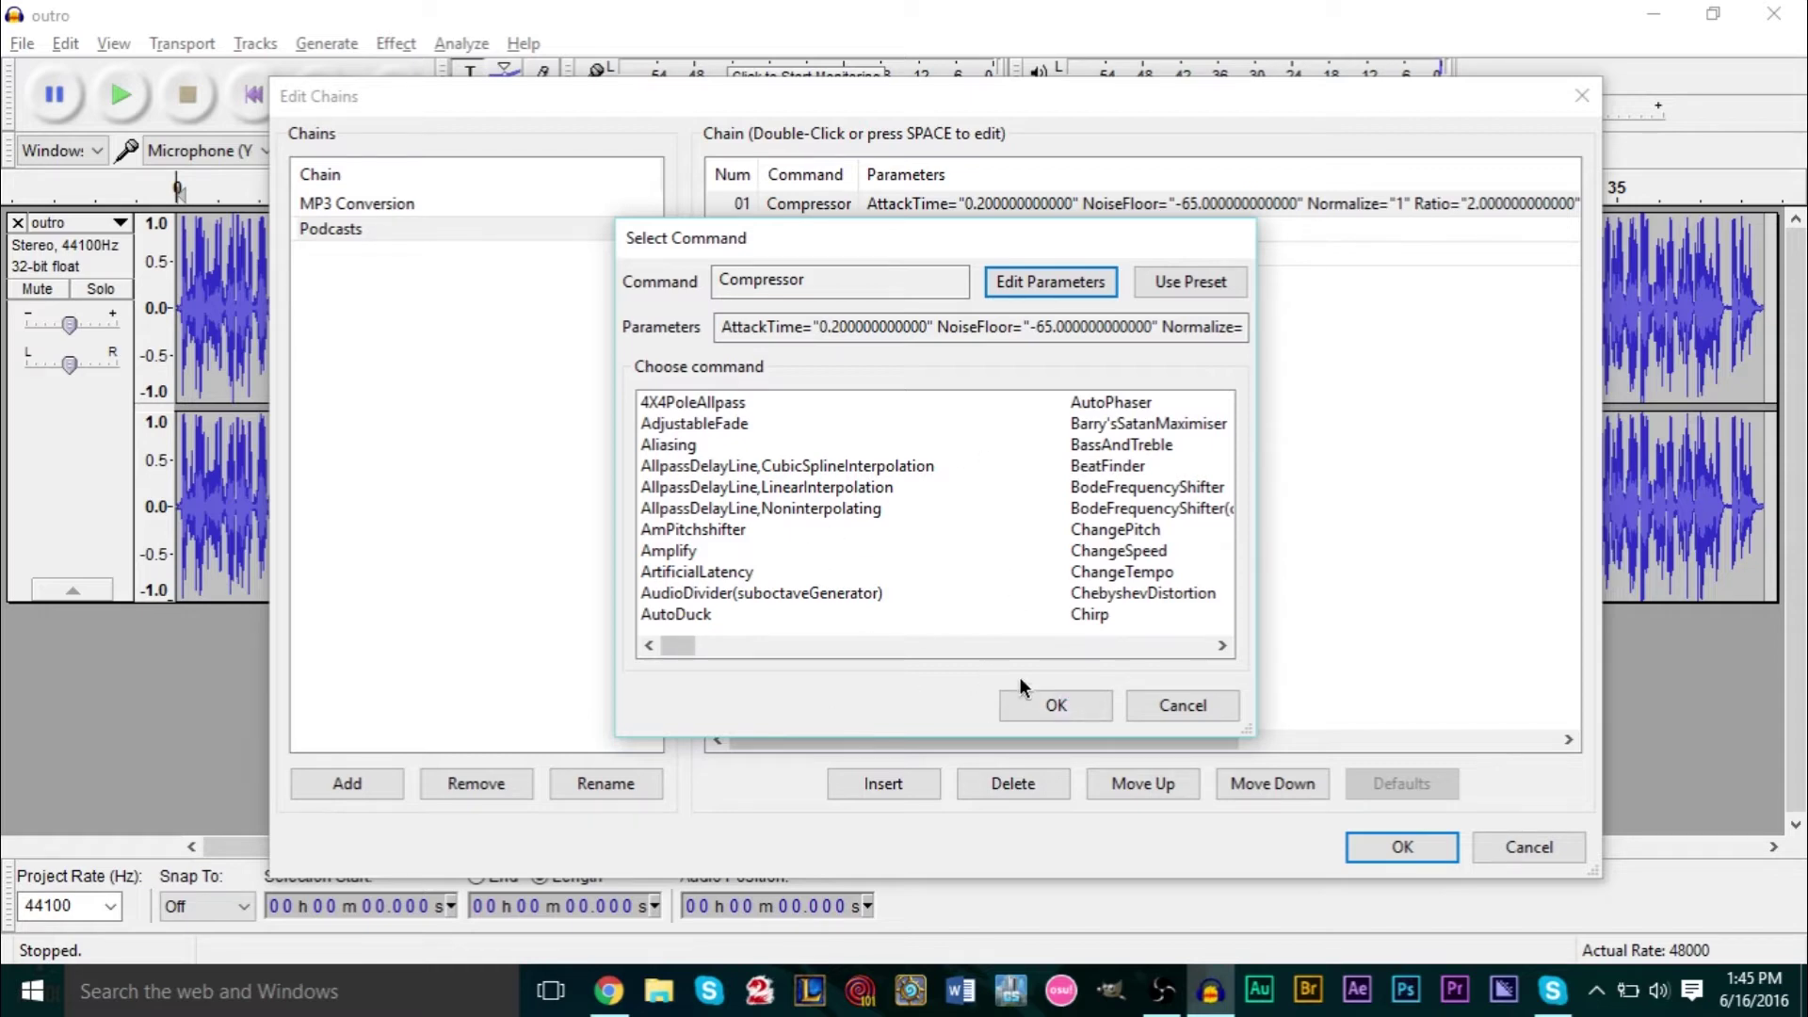
left_click(1056, 704)
left_click(889, 230)
left_click(917, 205)
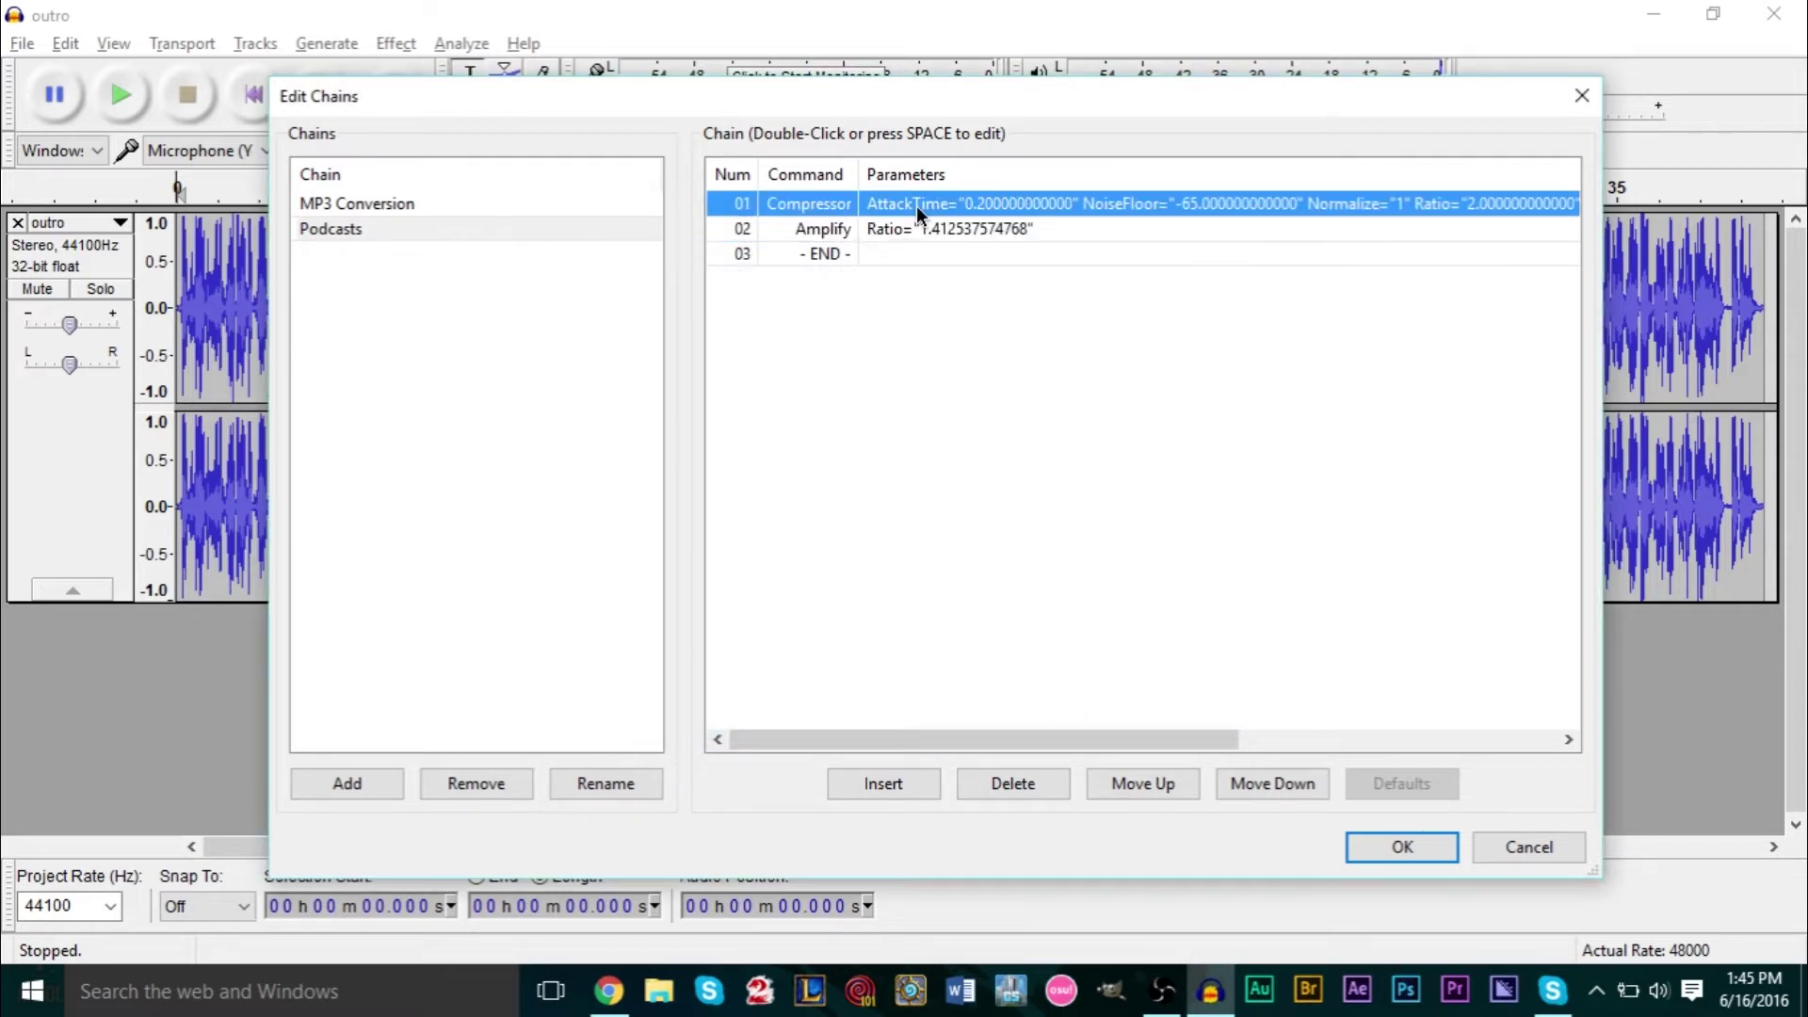
Insert a NoiseReduction command into the Podcasts chain
double_click(991, 303)
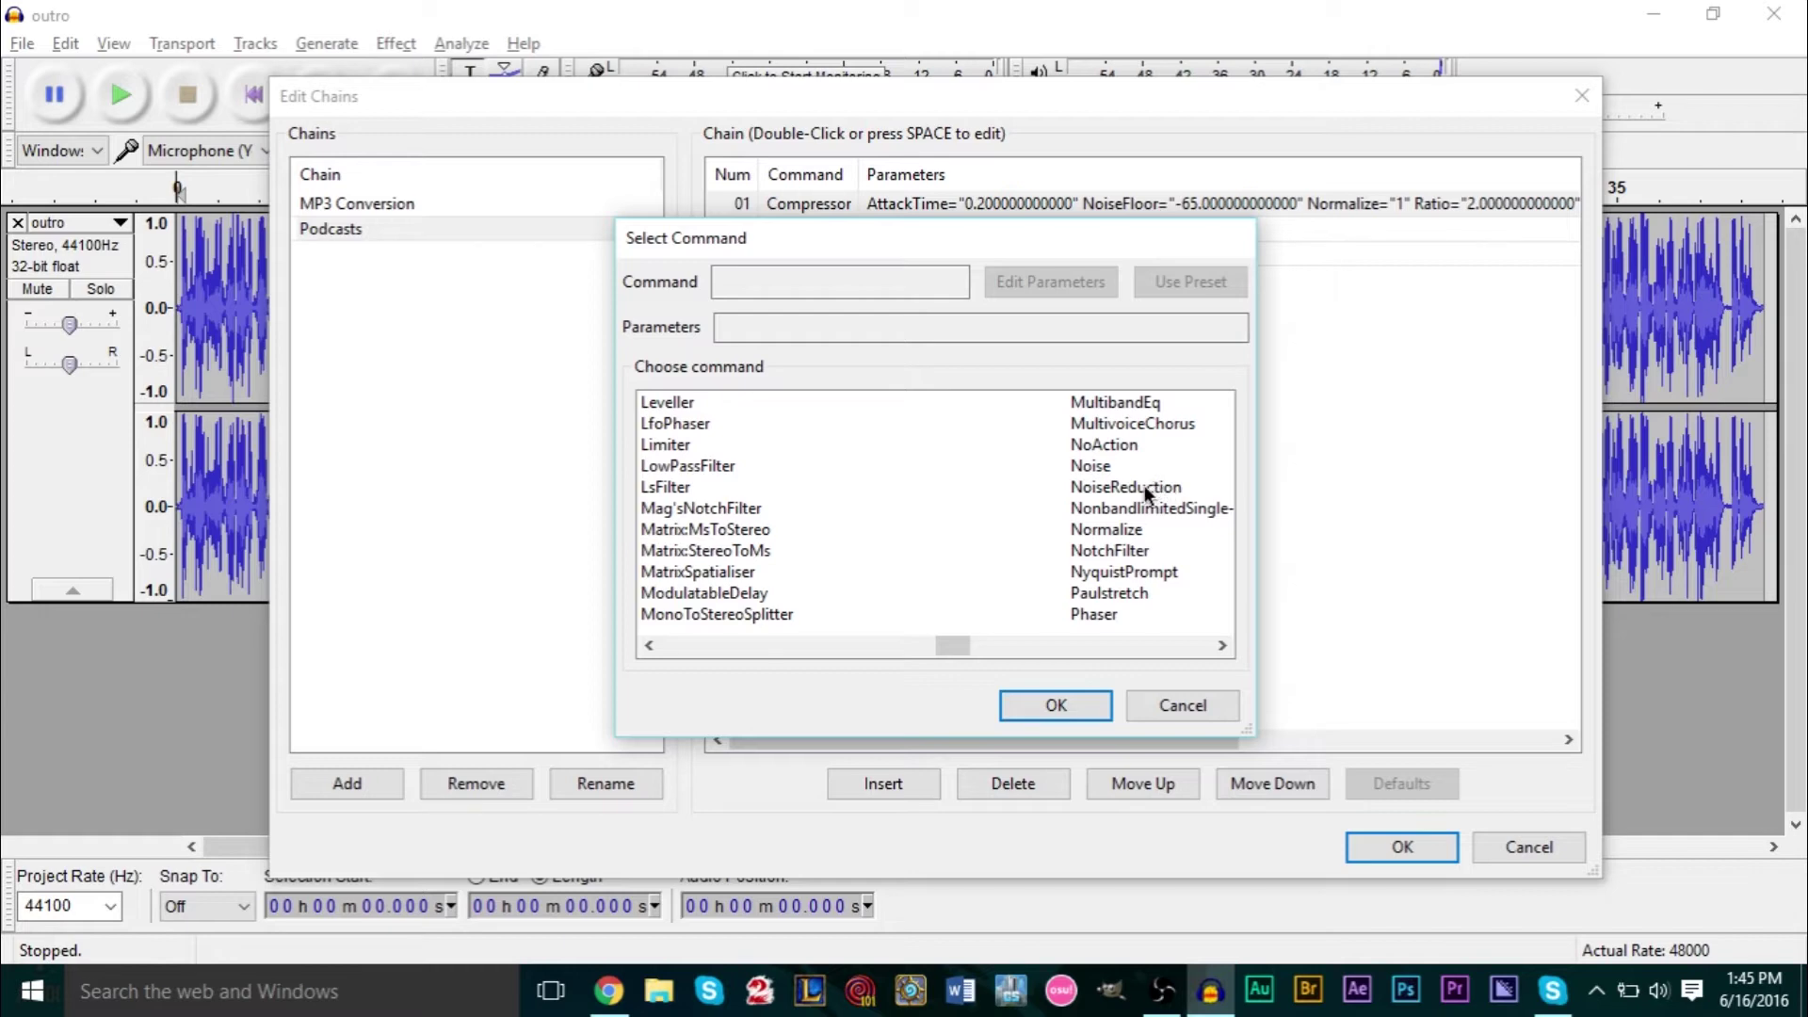
left_click(1144, 484)
left_click(1080, 701)
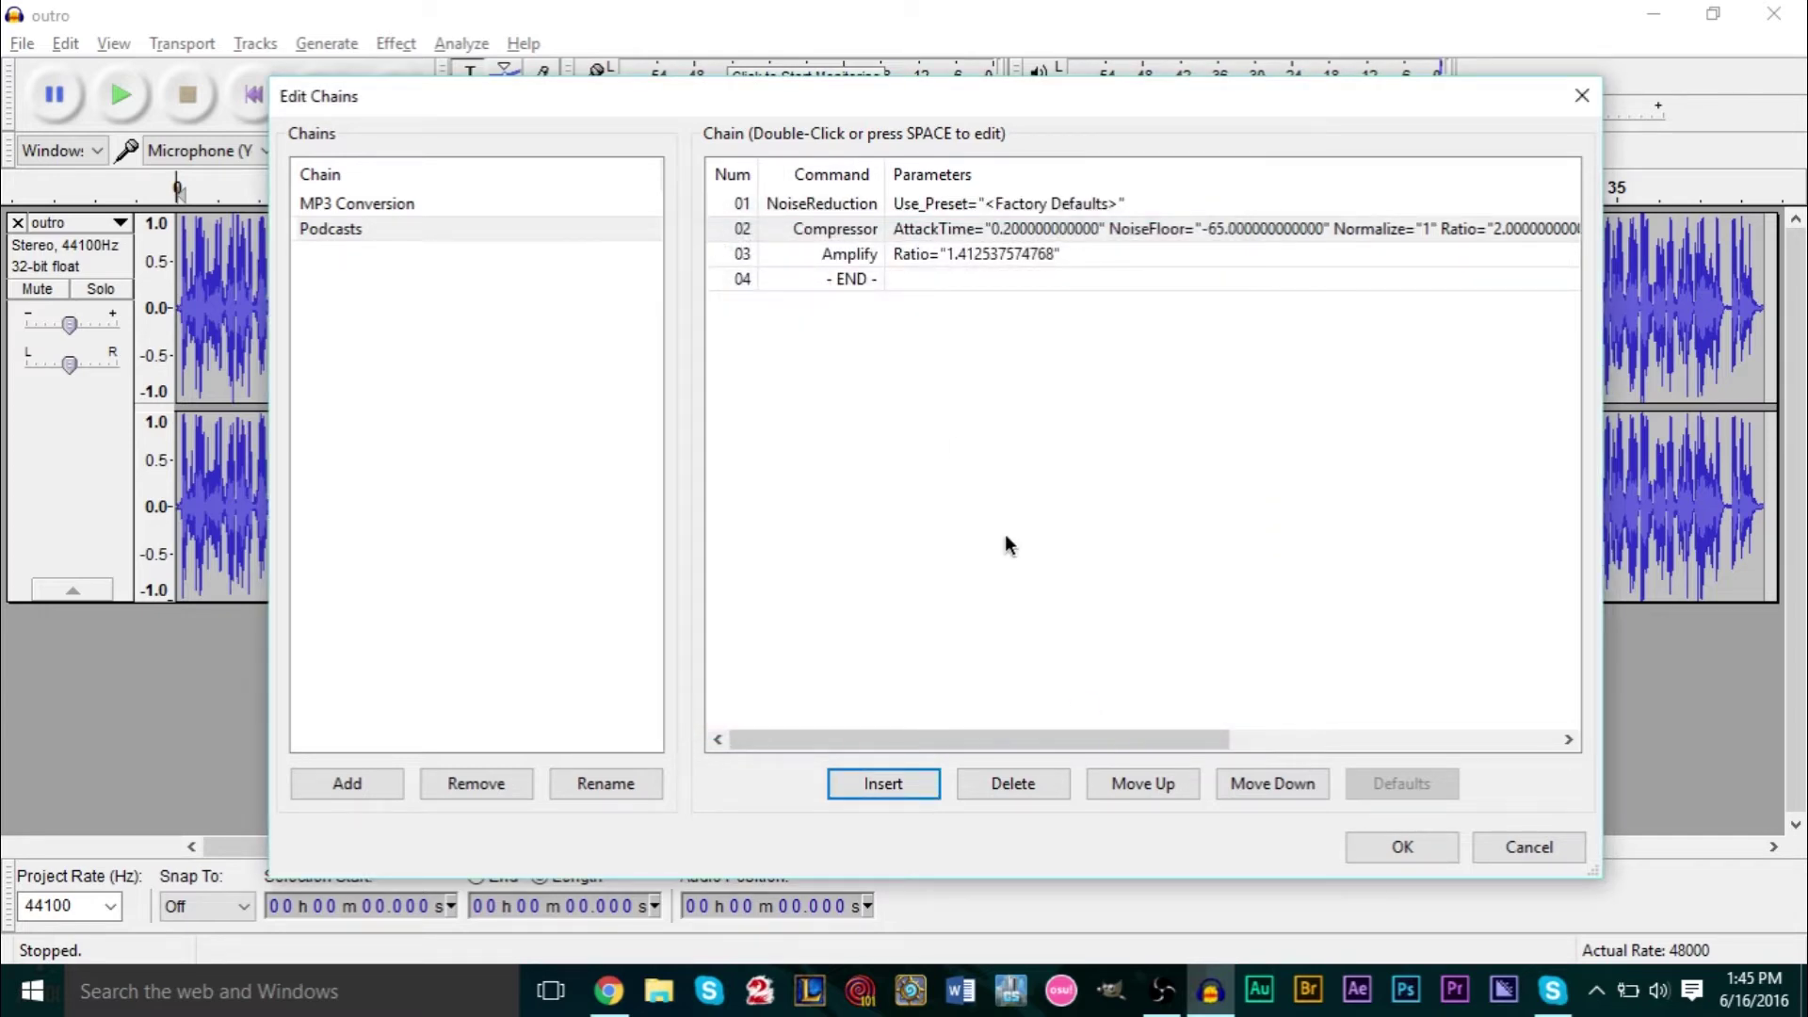
Keep NoiseReduction on defaults: 12 dB reduction, sensitivity 6.00, frequency smoothing 3
double_click(1007, 212)
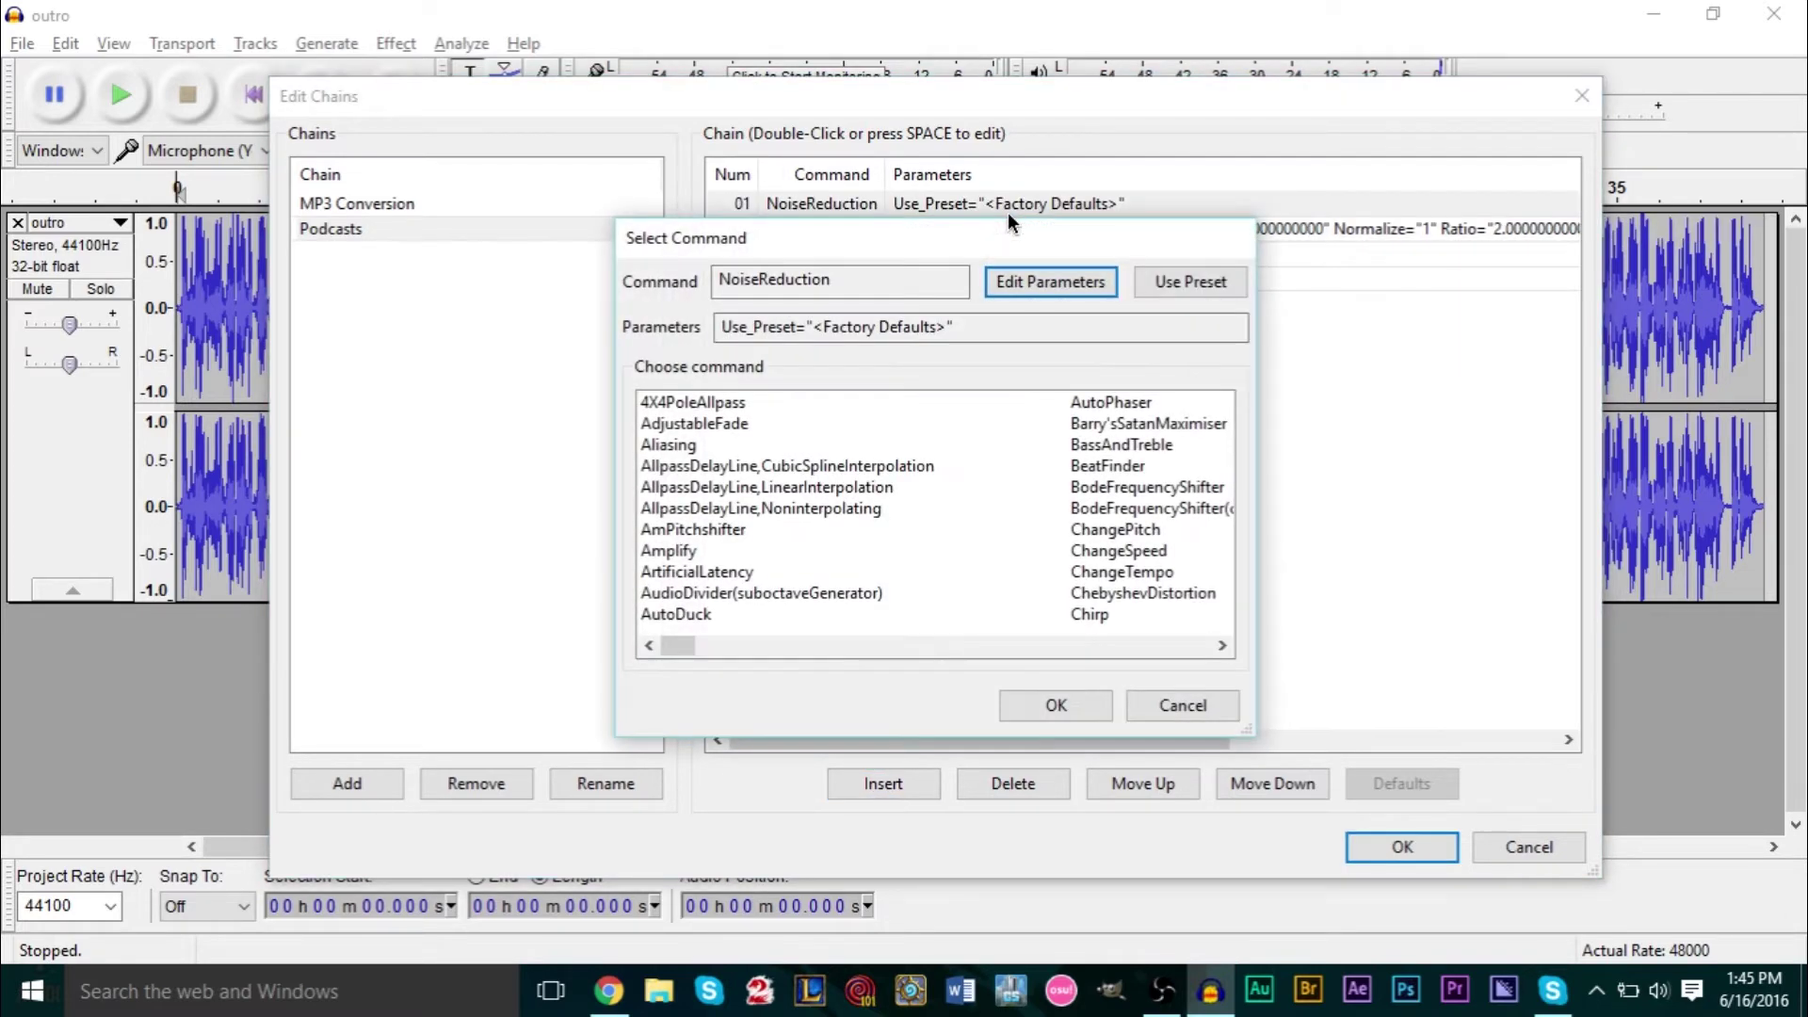
left_click(1072, 282)
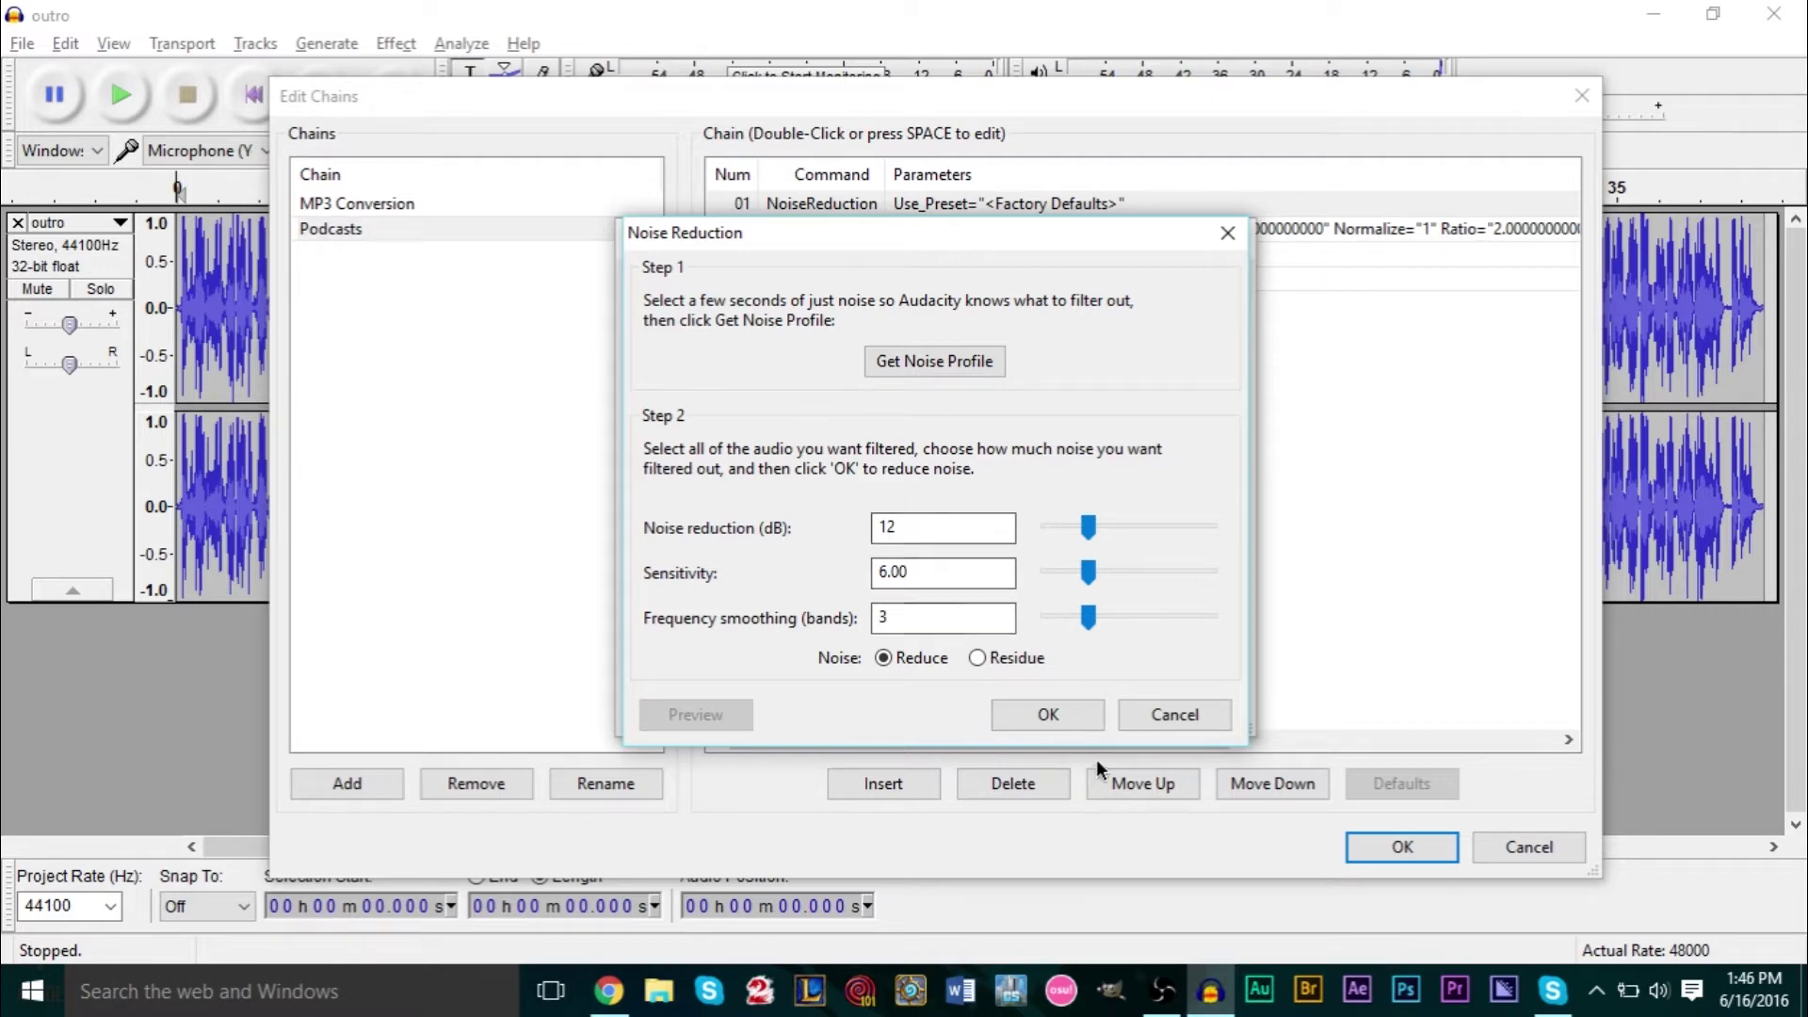
left_click(1079, 716)
left_click(1072, 714)
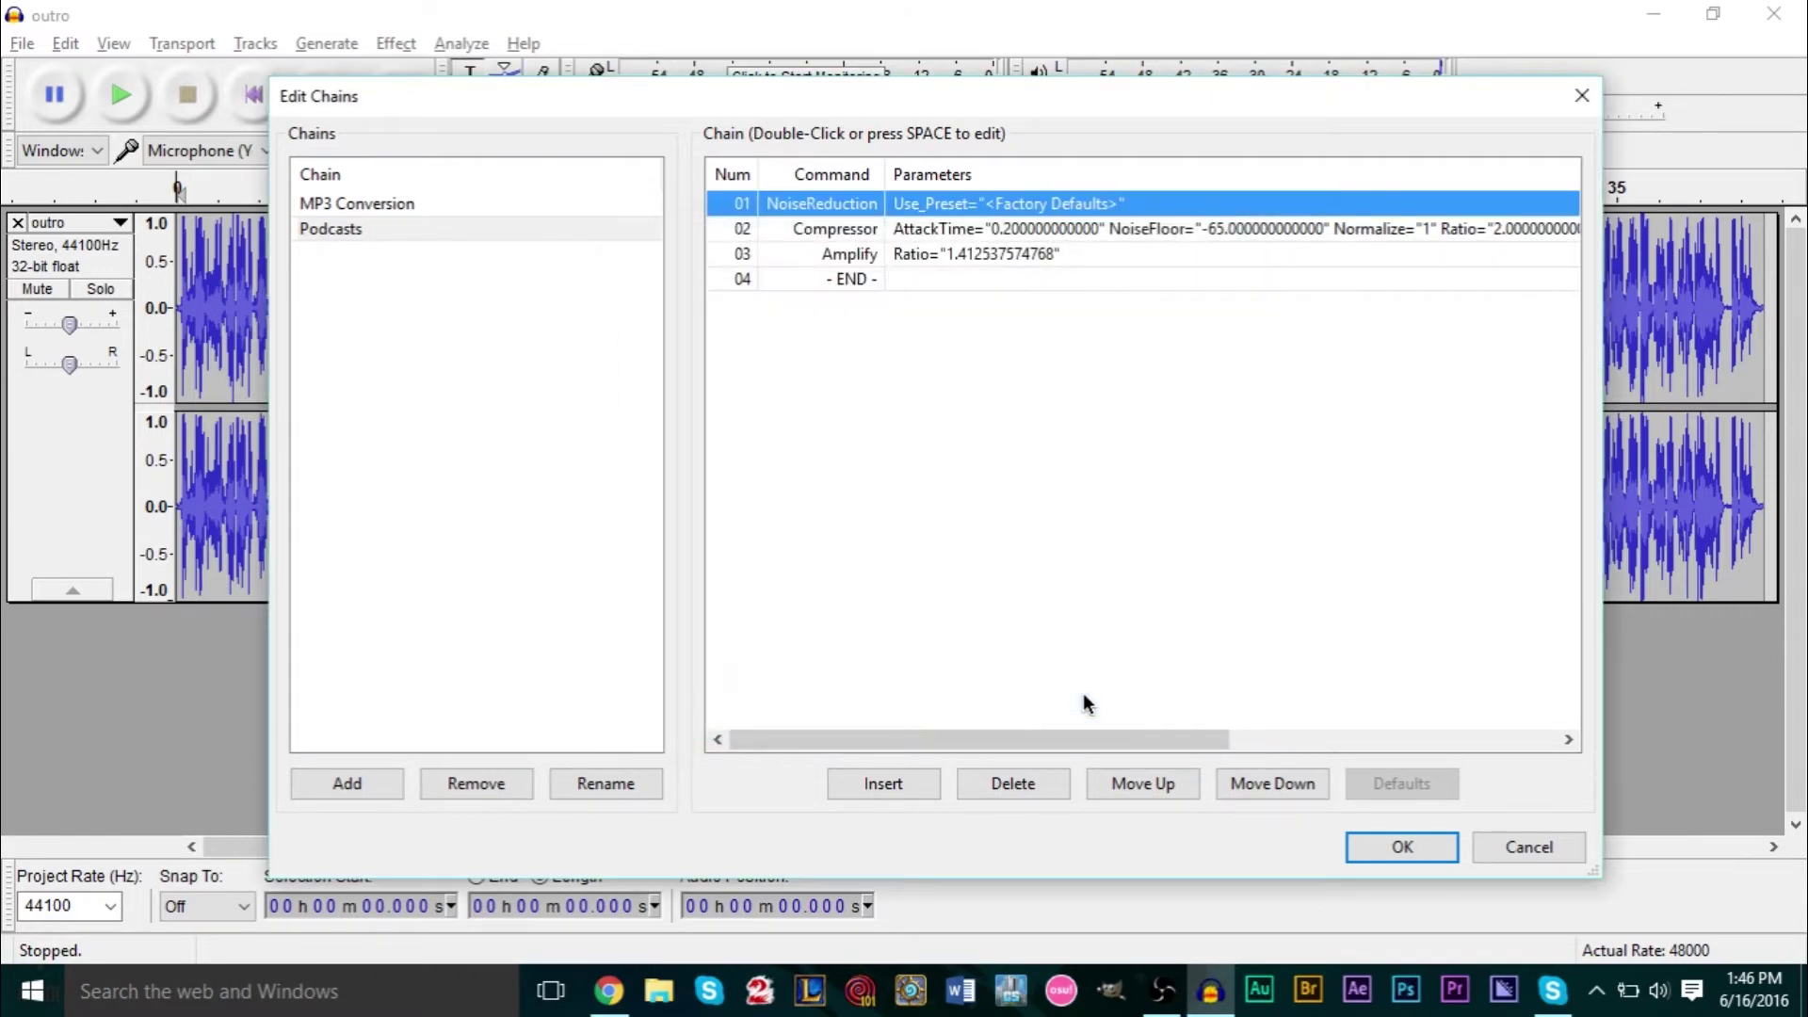
left_click(923, 252)
left_click(935, 228)
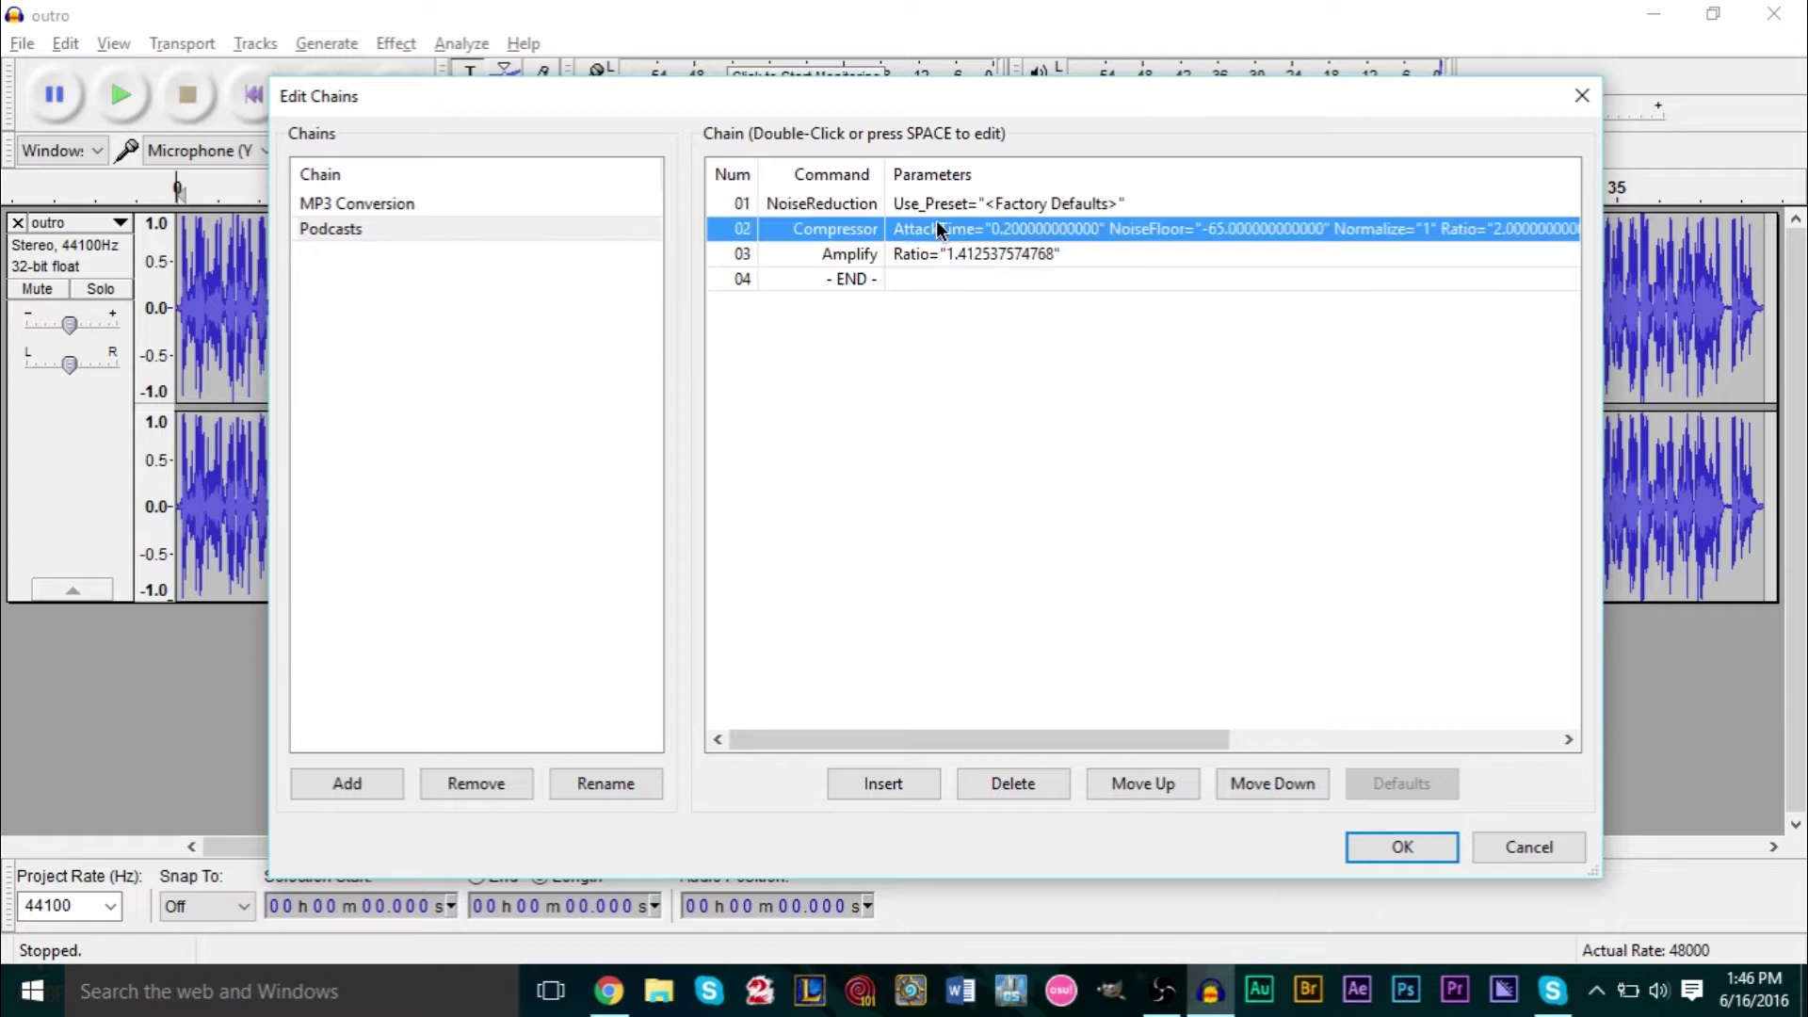
left_click(936, 205)
left_click(935, 247)
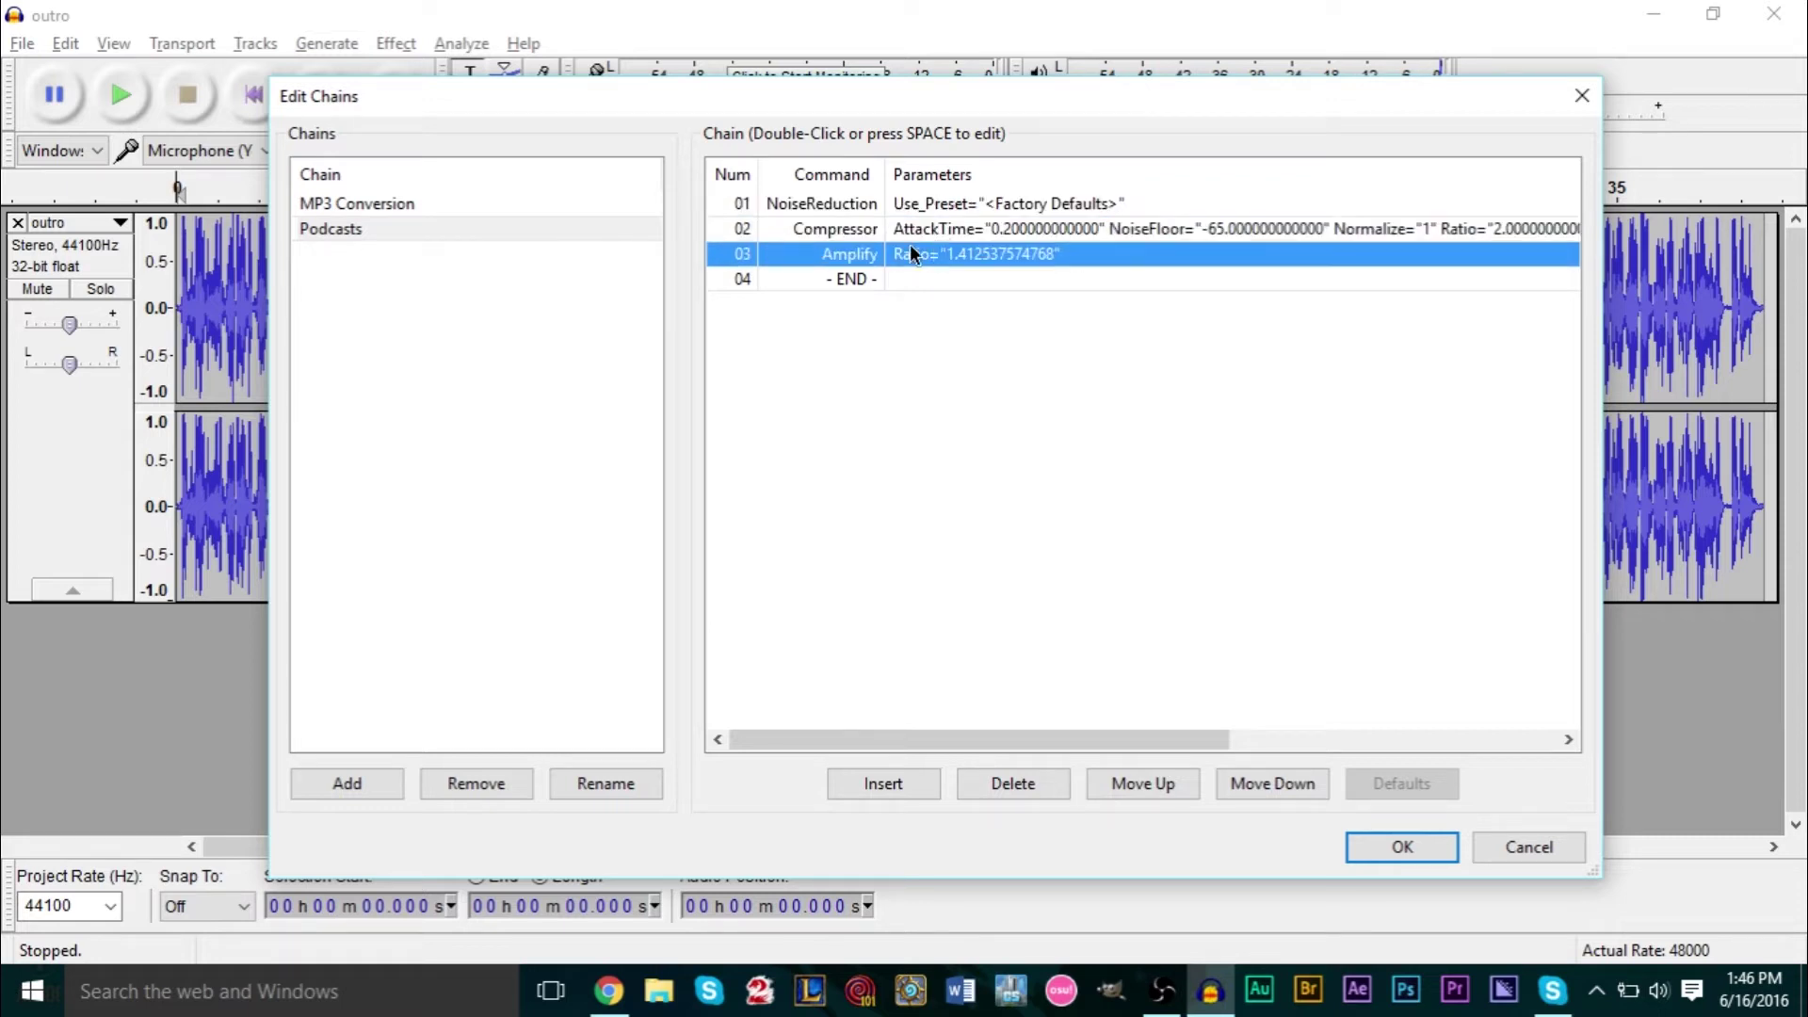
Save the Podcasts chain changes when switching to MP3 Conversion, then return to Podcasts
left_click(422, 203)
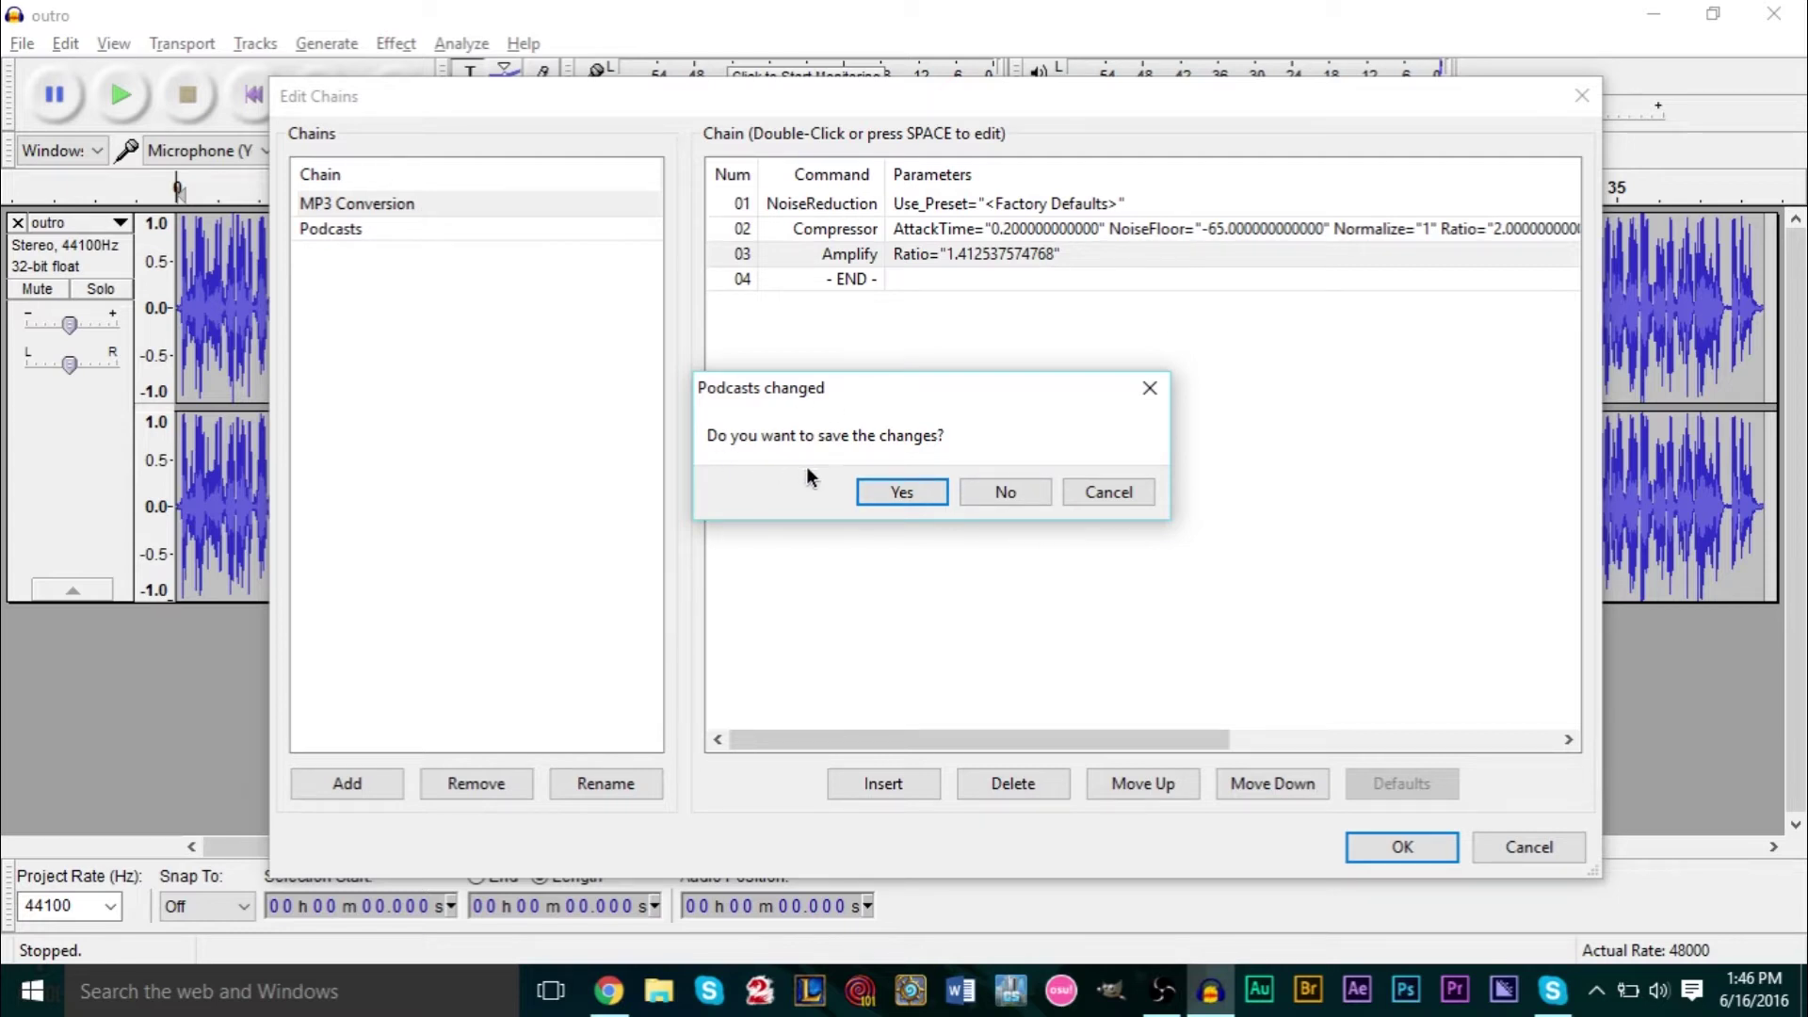
left_click(900, 492)
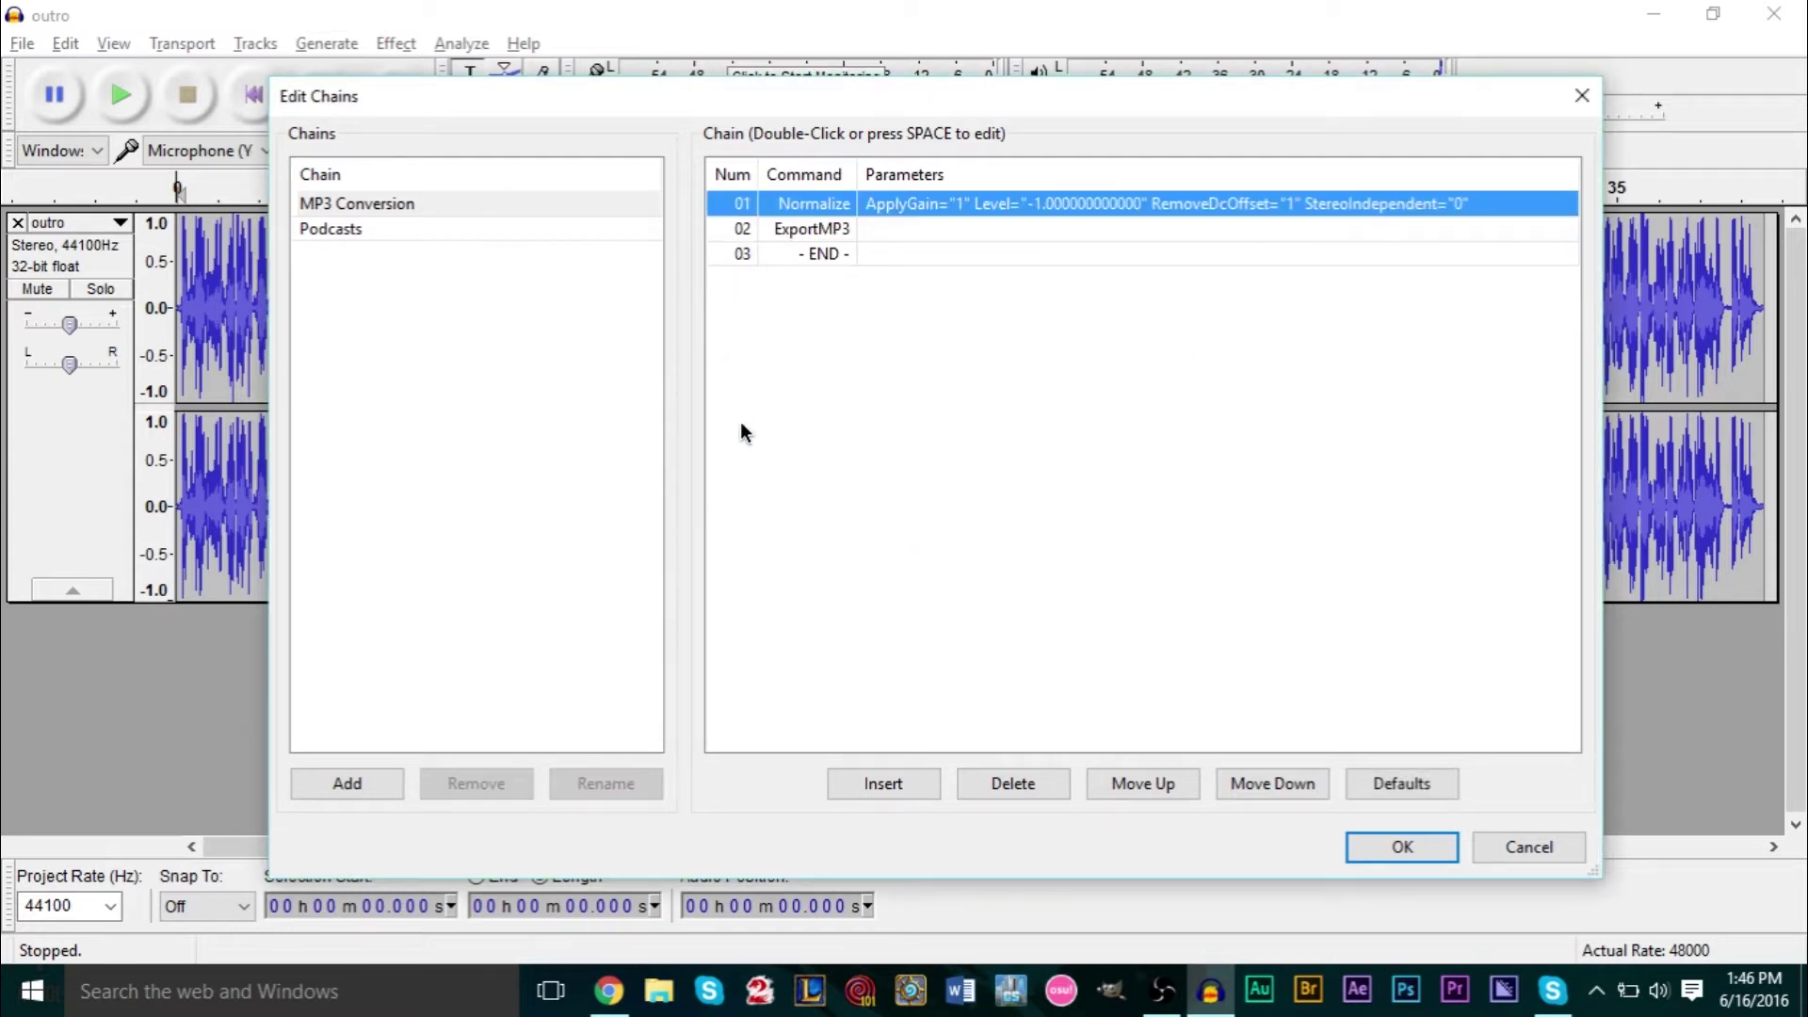
left_click(832, 257)
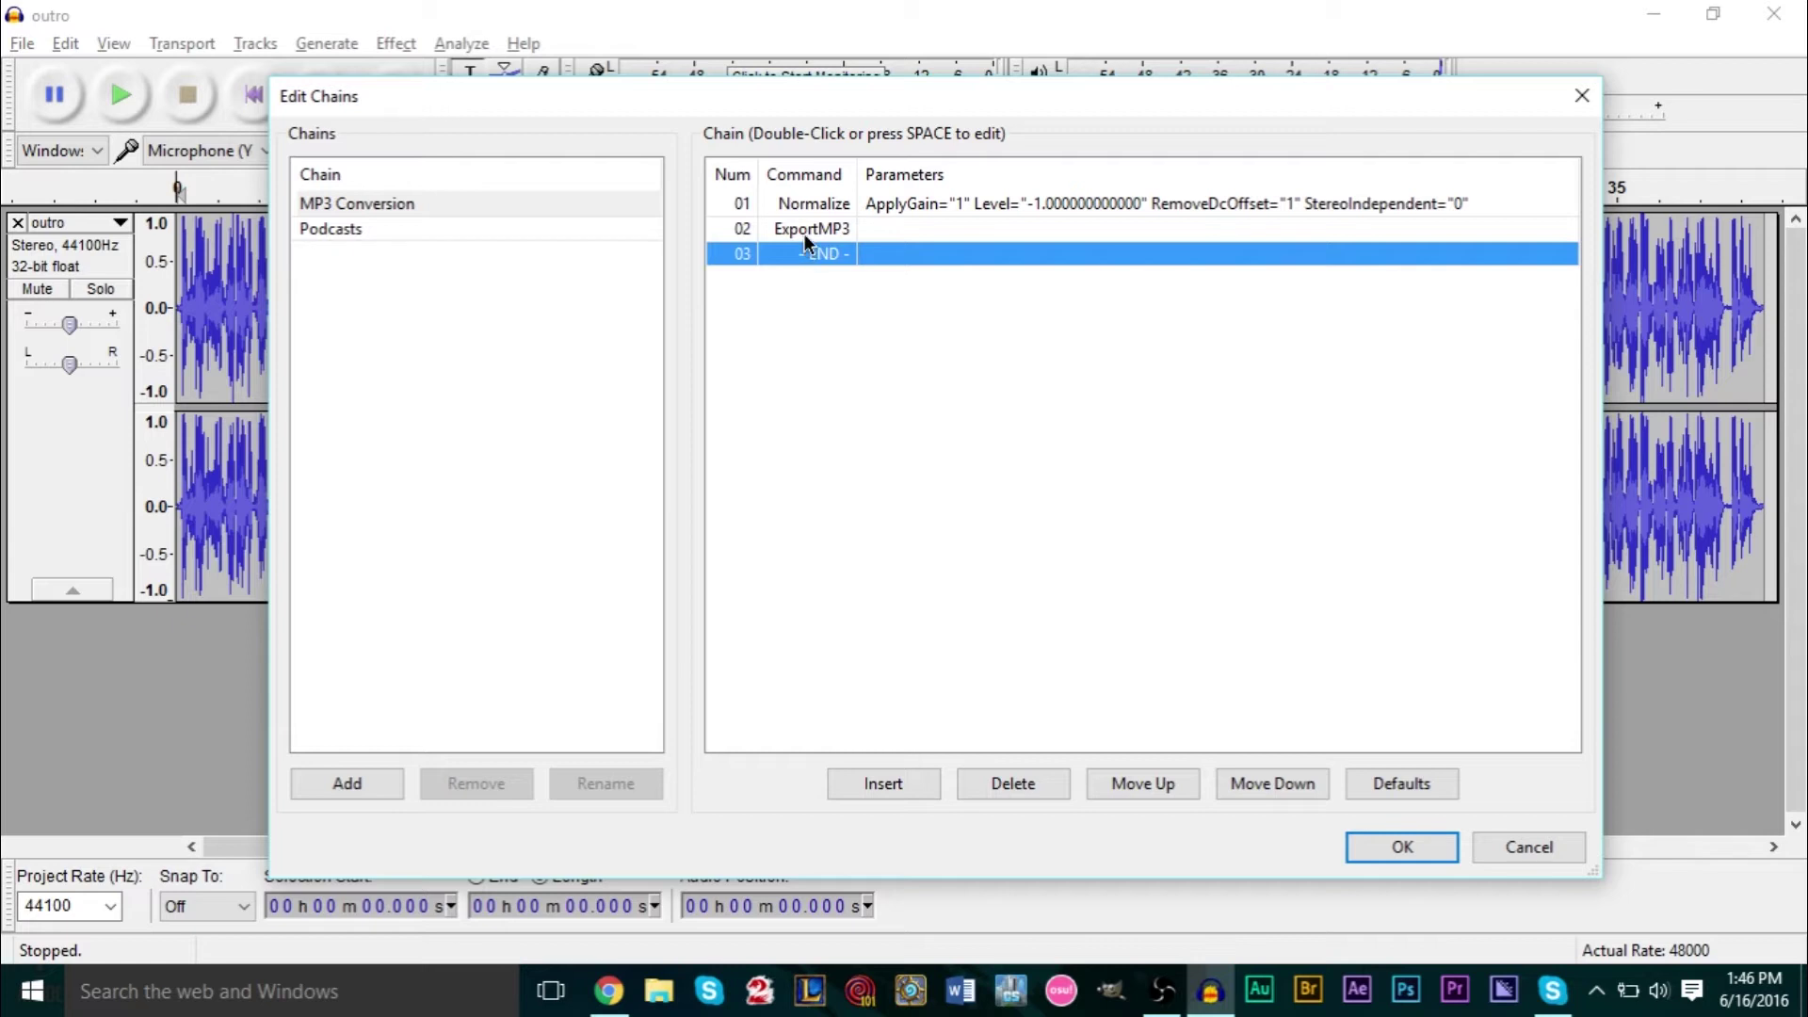
left_click(804, 234)
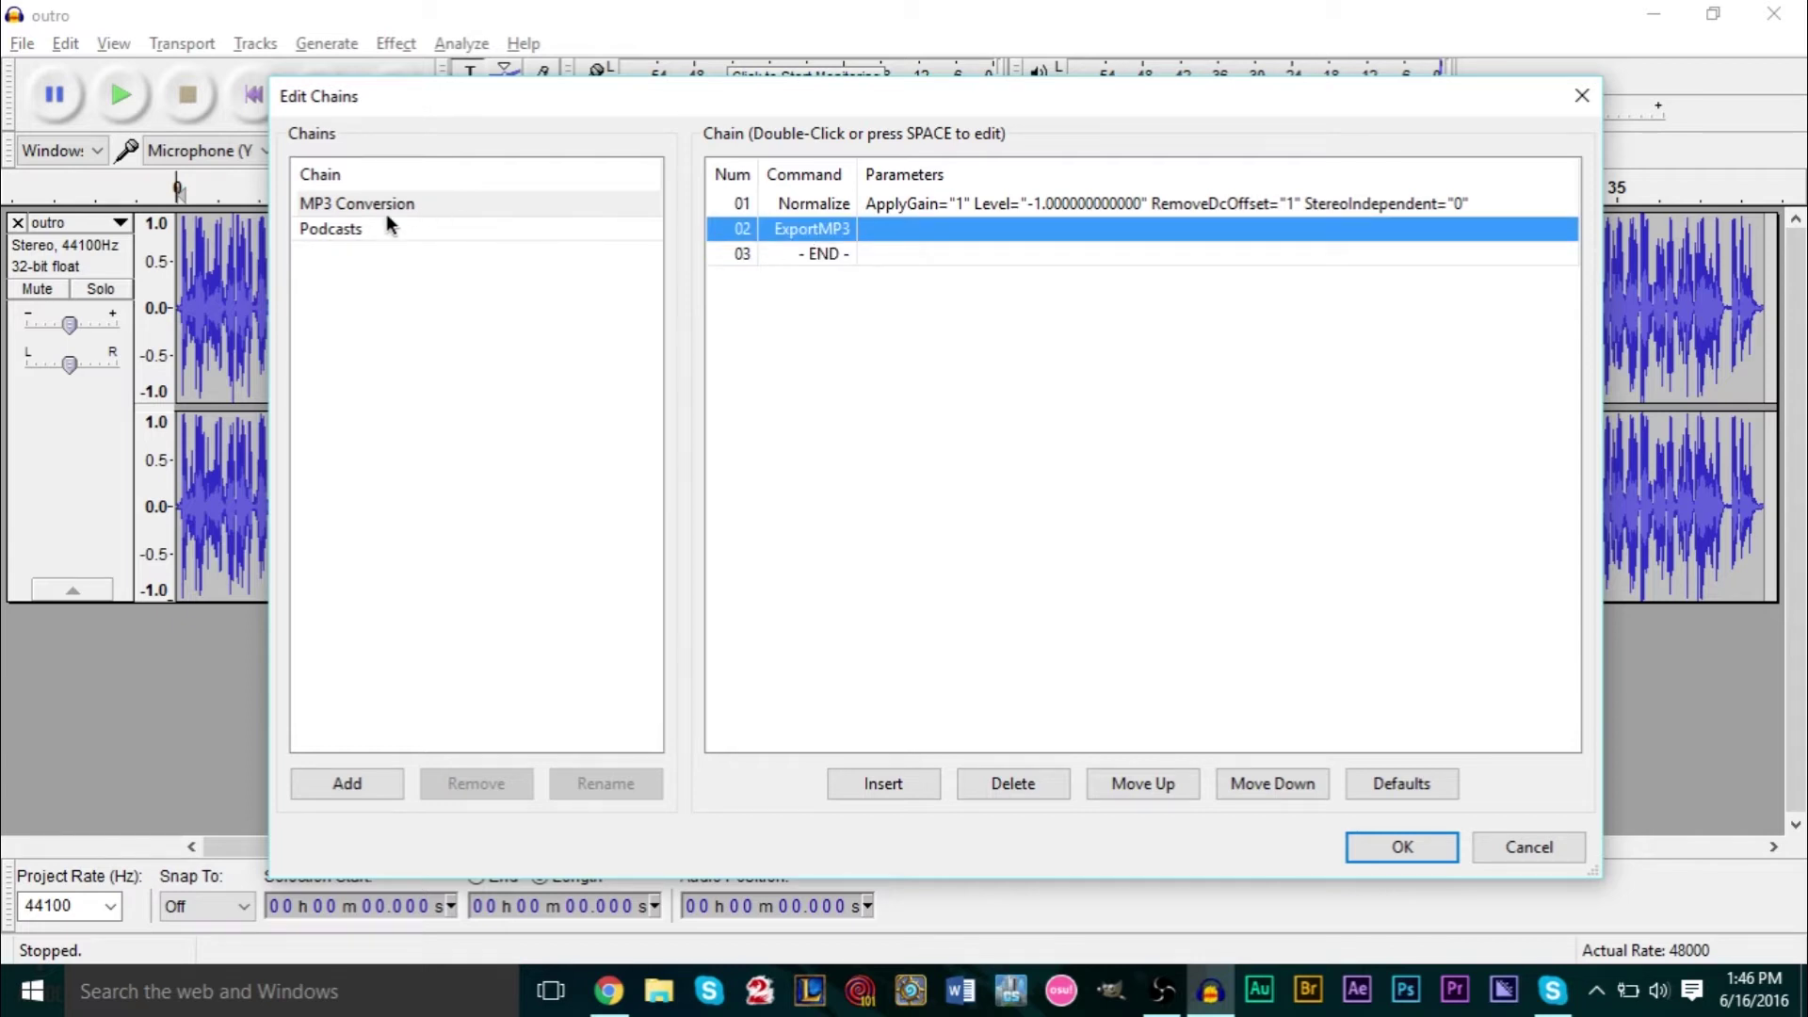
left_click(418, 234)
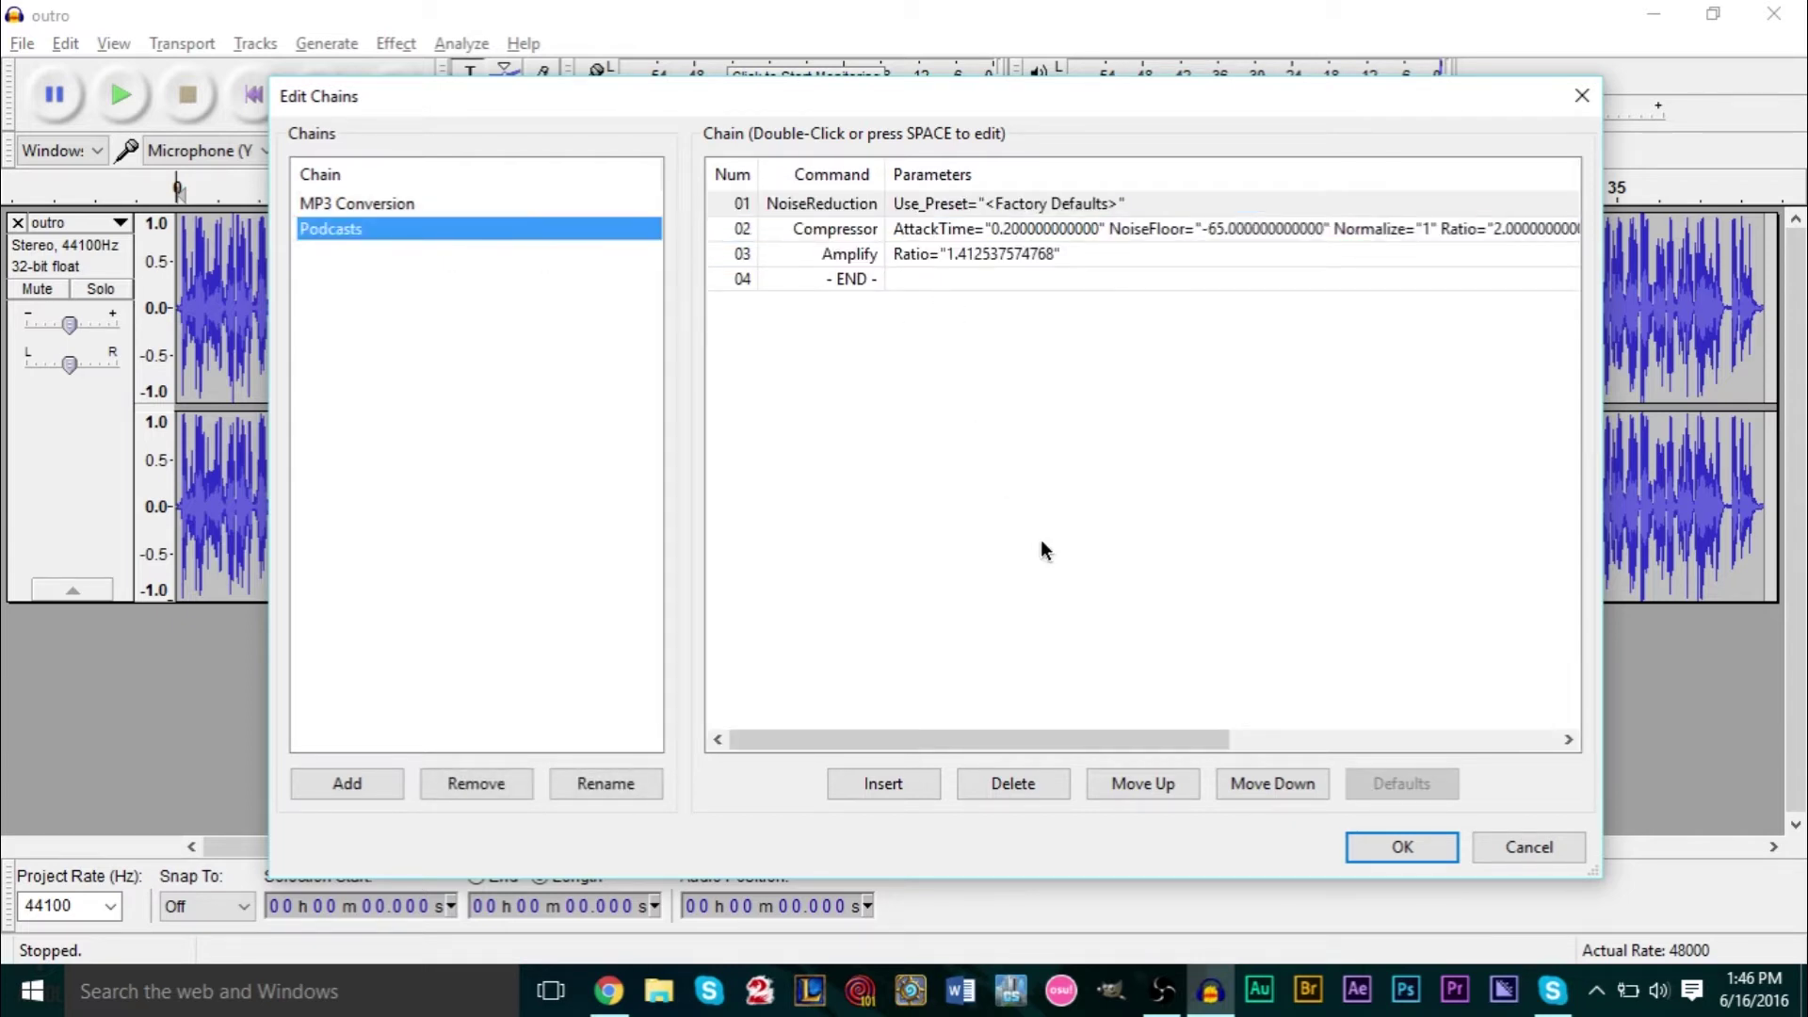
Insert an ExportMP3 command into the Podcasts chain
left_click(891, 783)
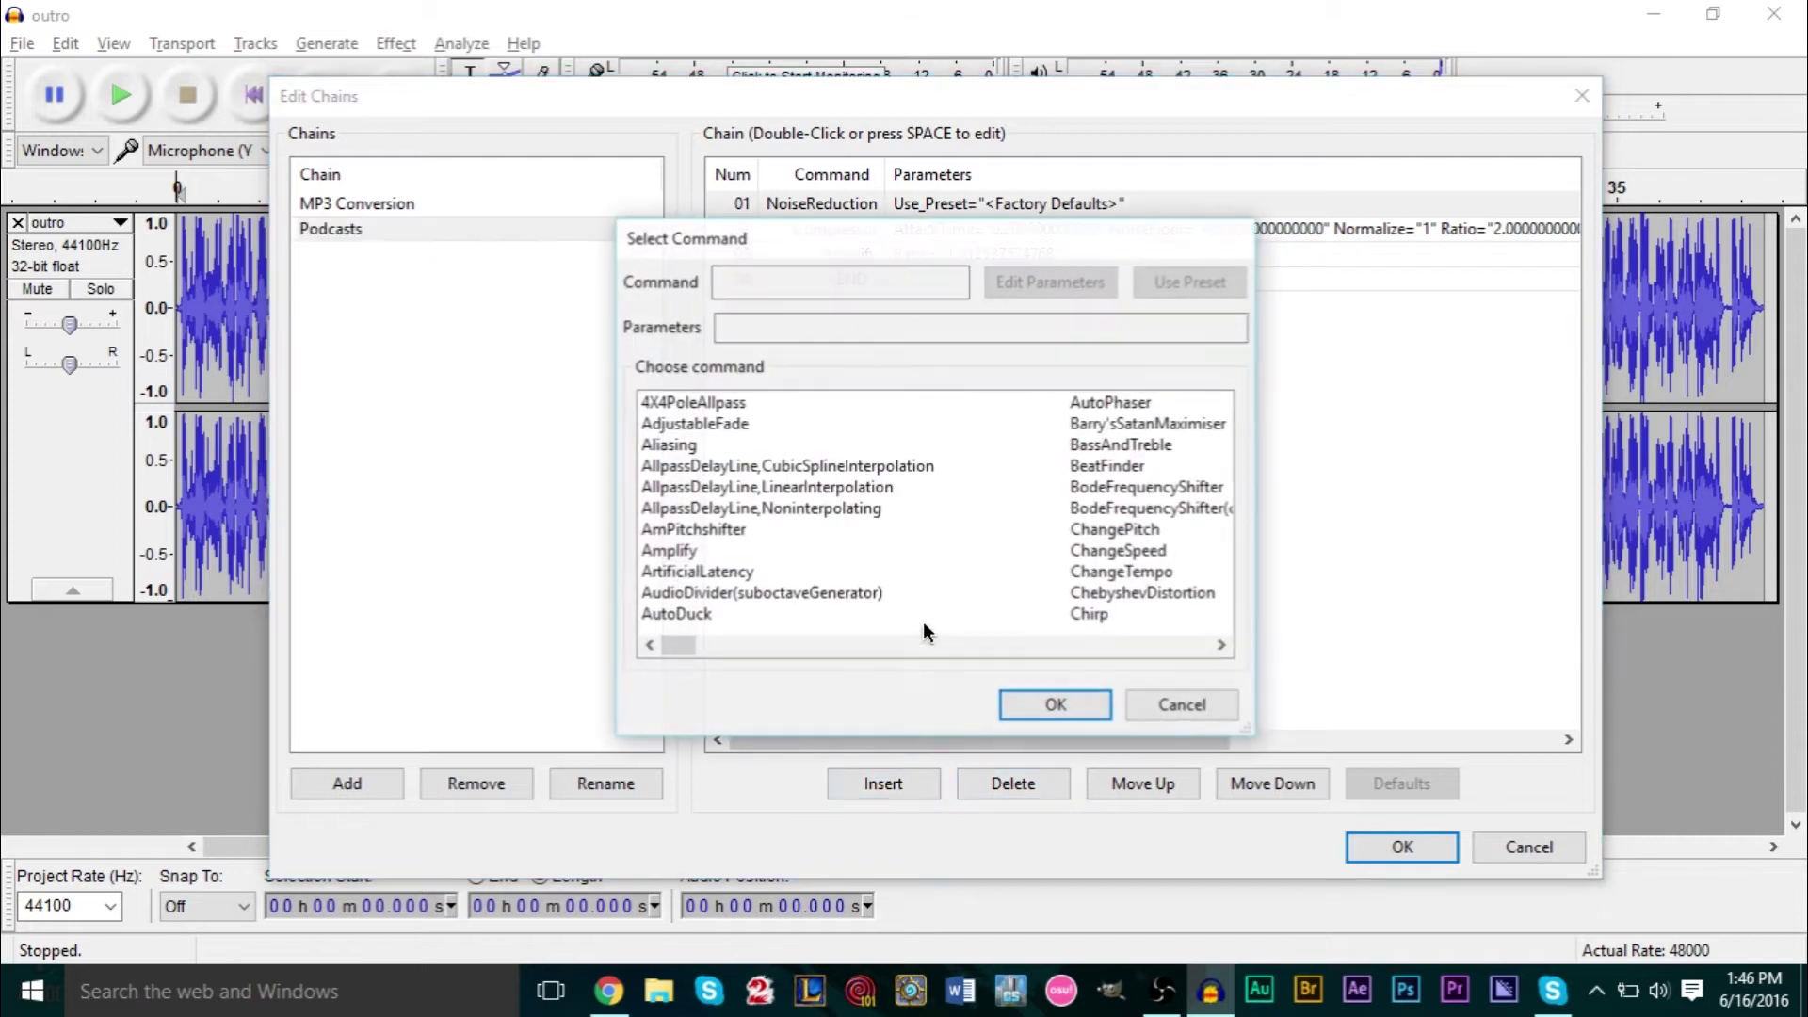
left_click(1223, 645)
left_click(1222, 645)
left_click(1223, 645)
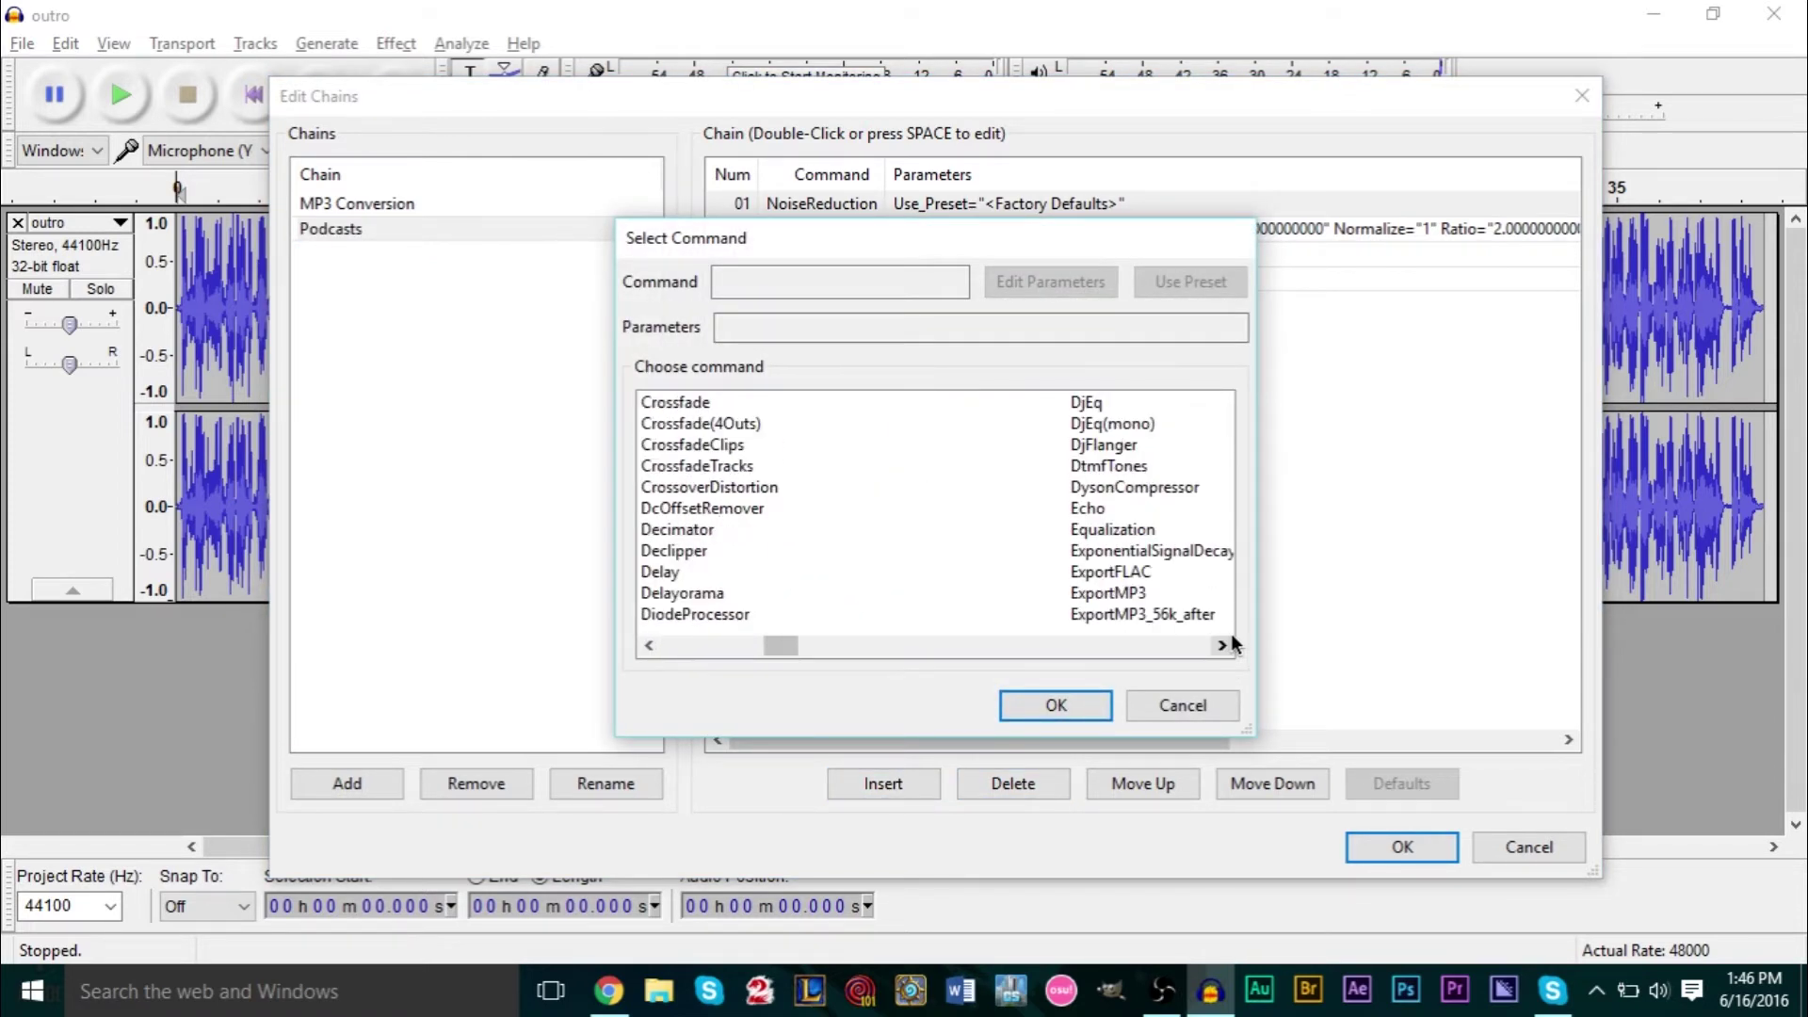
left_click(1223, 646)
left_click(649, 645)
left_click(1126, 593)
left_click(1071, 694)
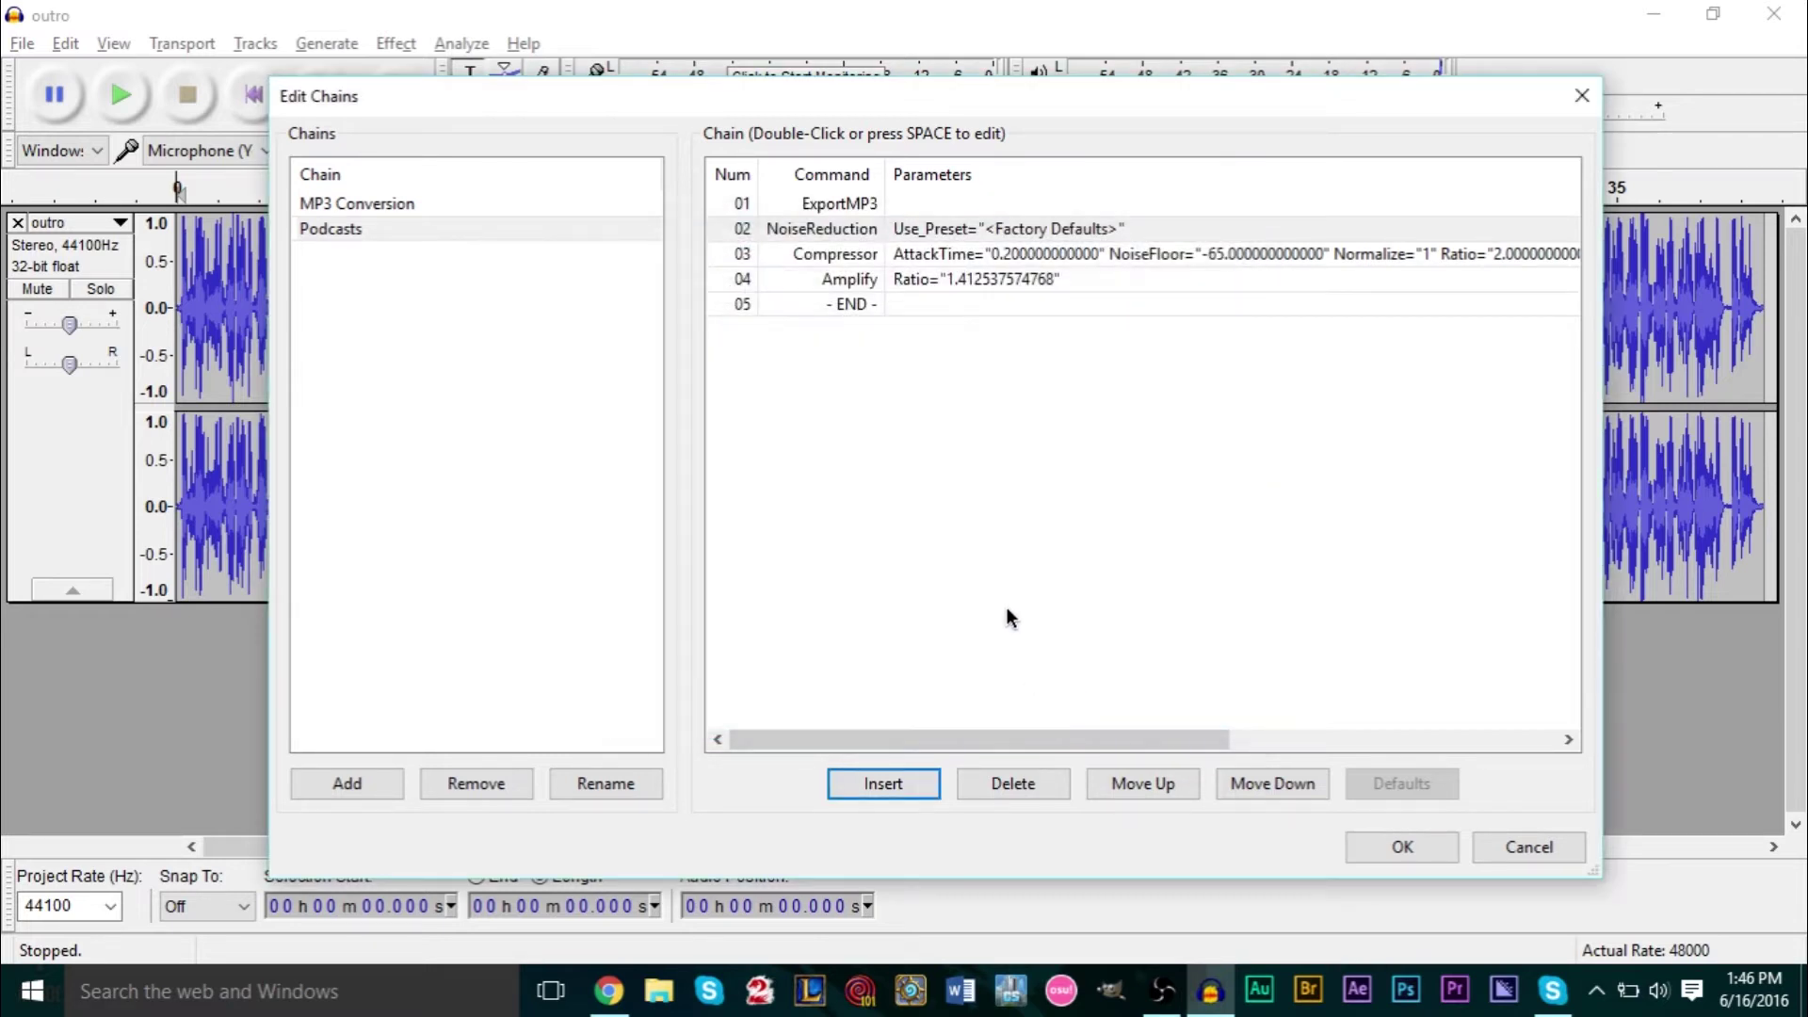
Move ExportMP3 down three places to sit just before END
left_click(833, 303)
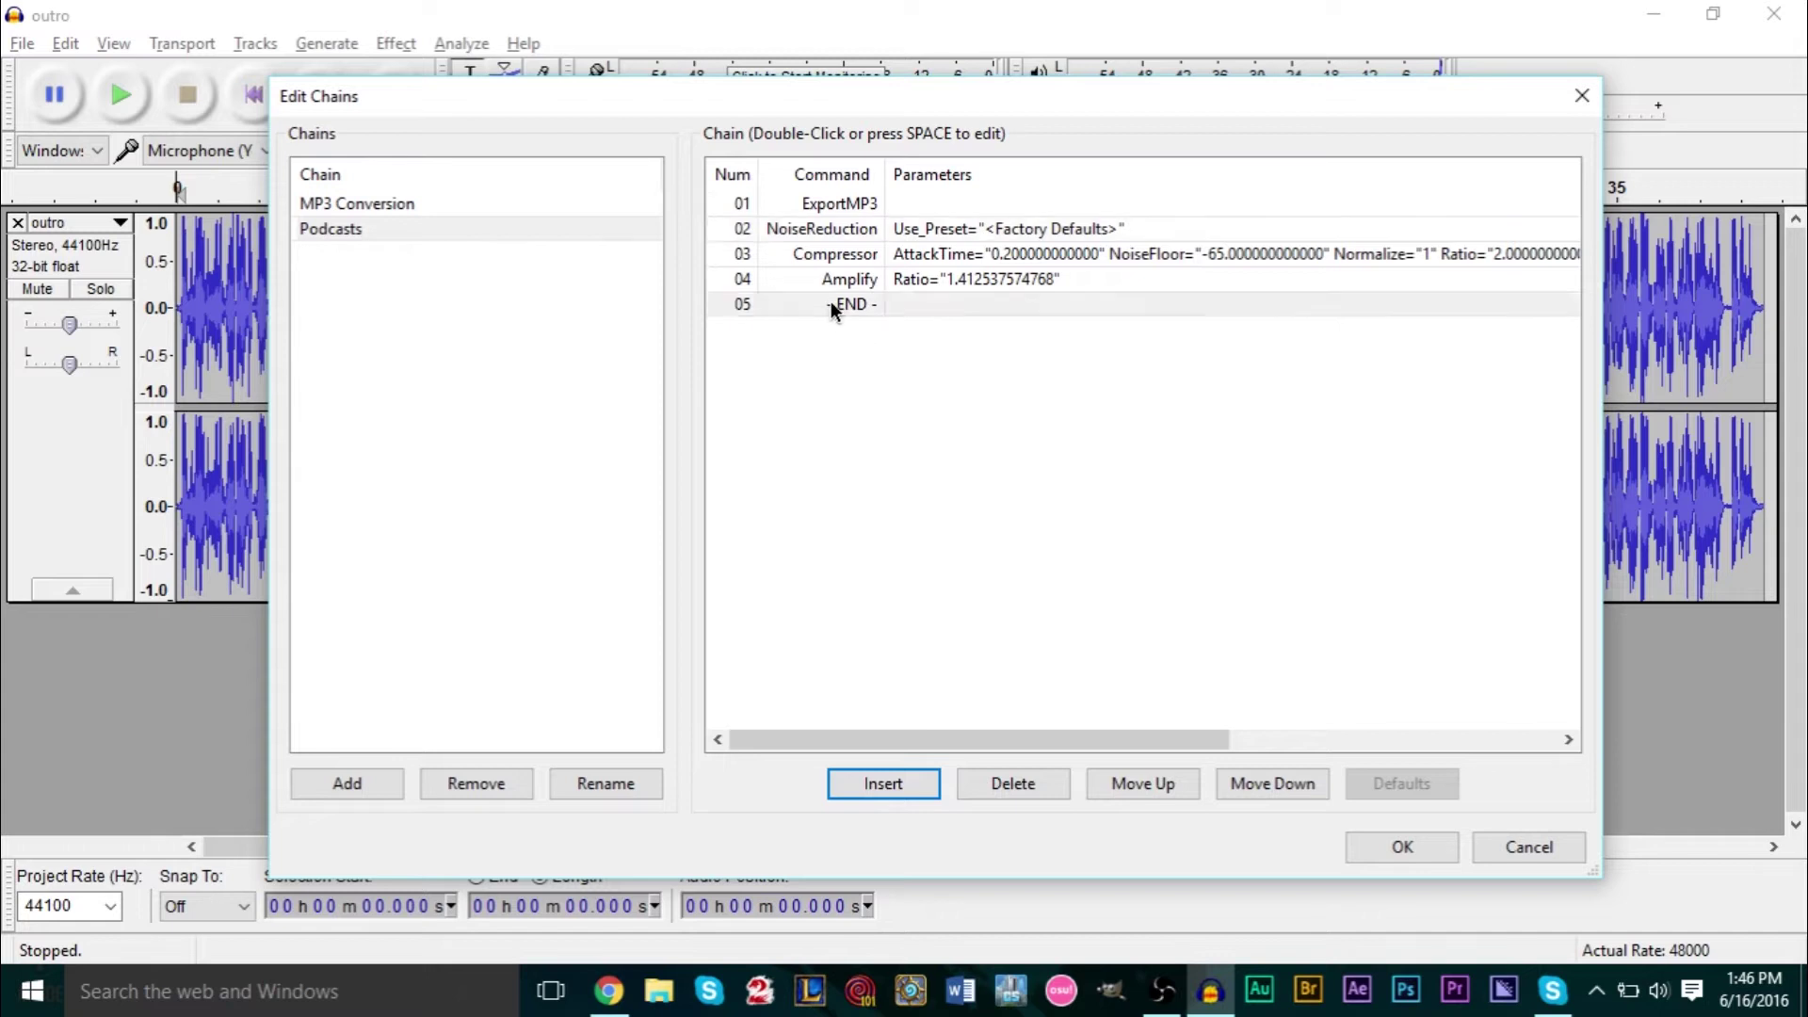
left_click(840, 209)
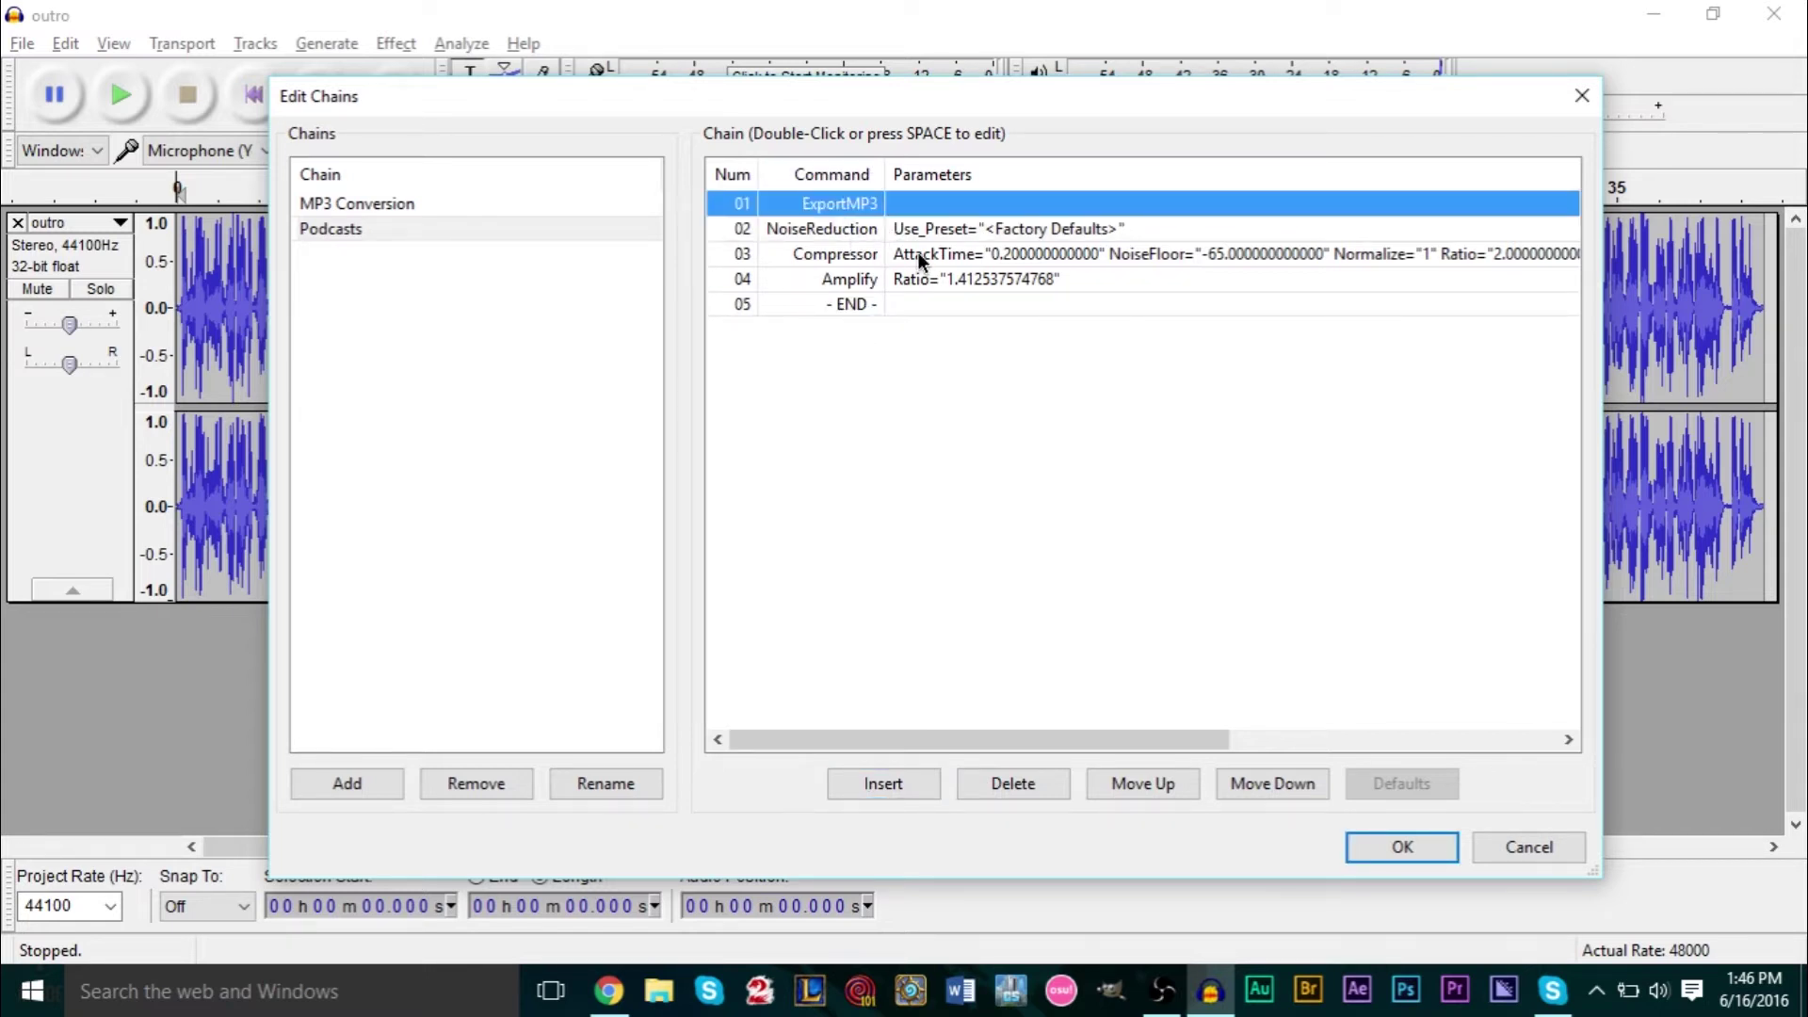
left_click(1263, 785)
left_click(1263, 786)
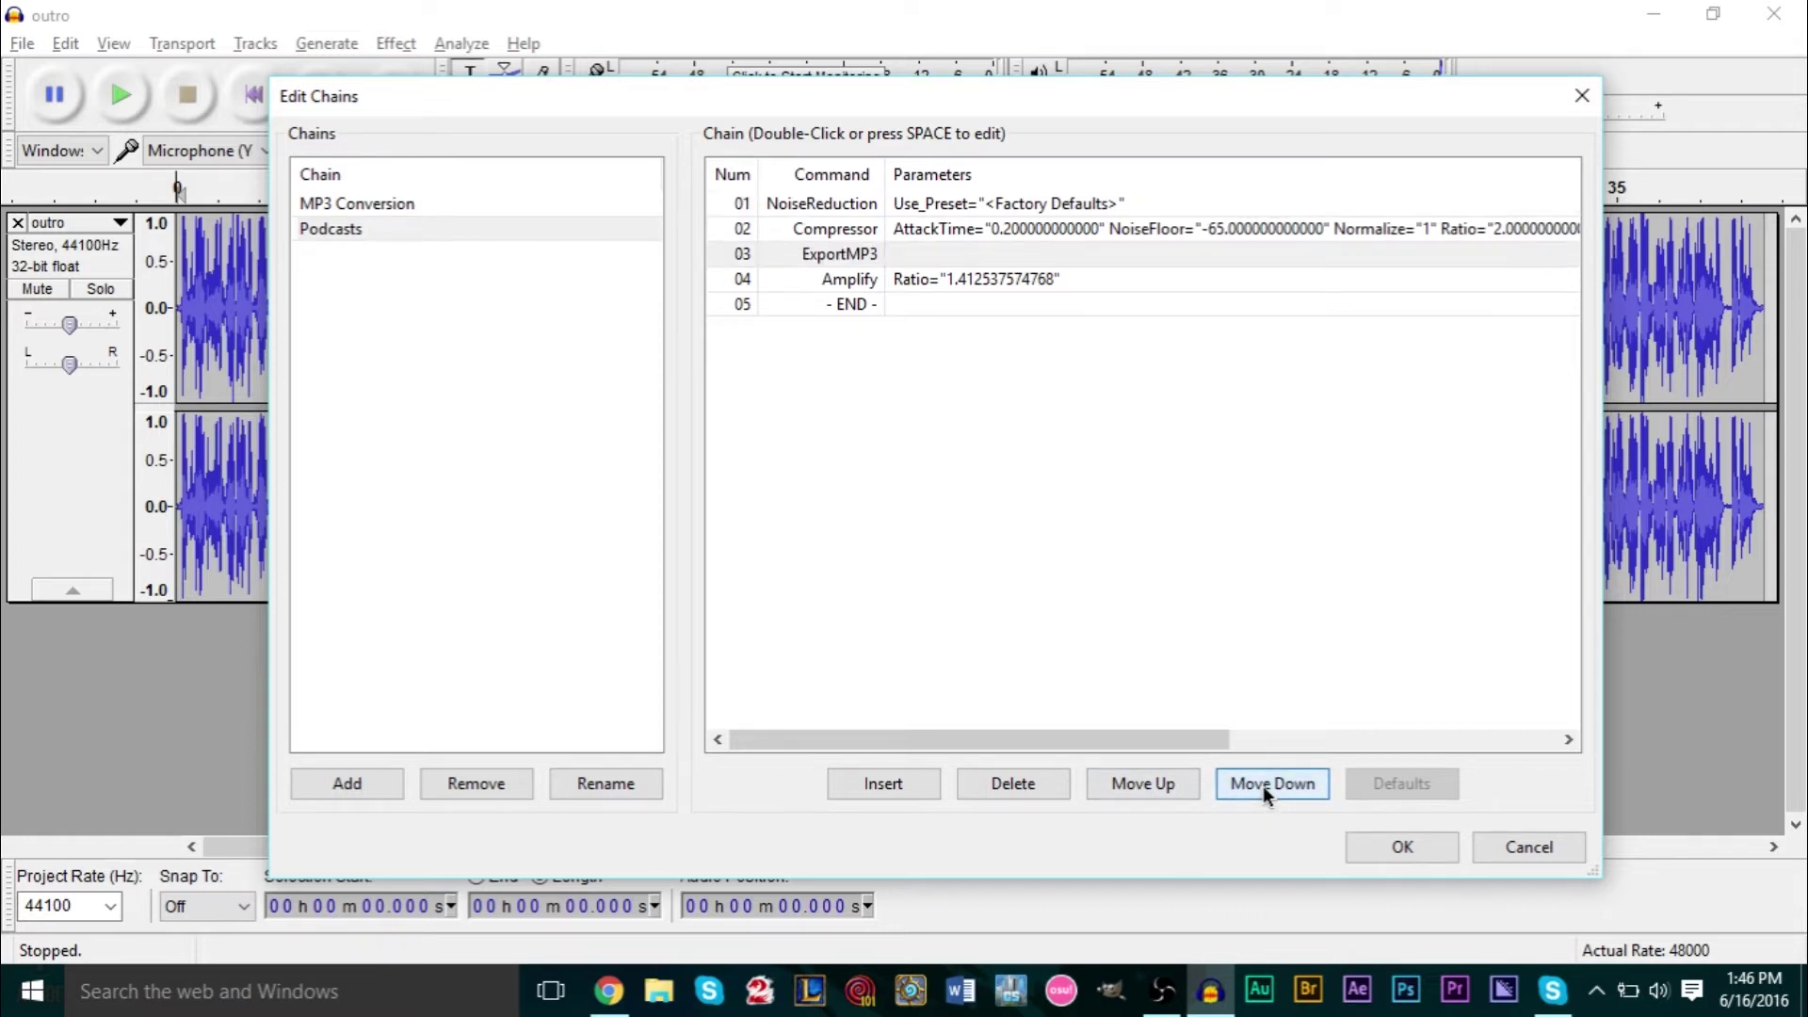
left_click(1263, 785)
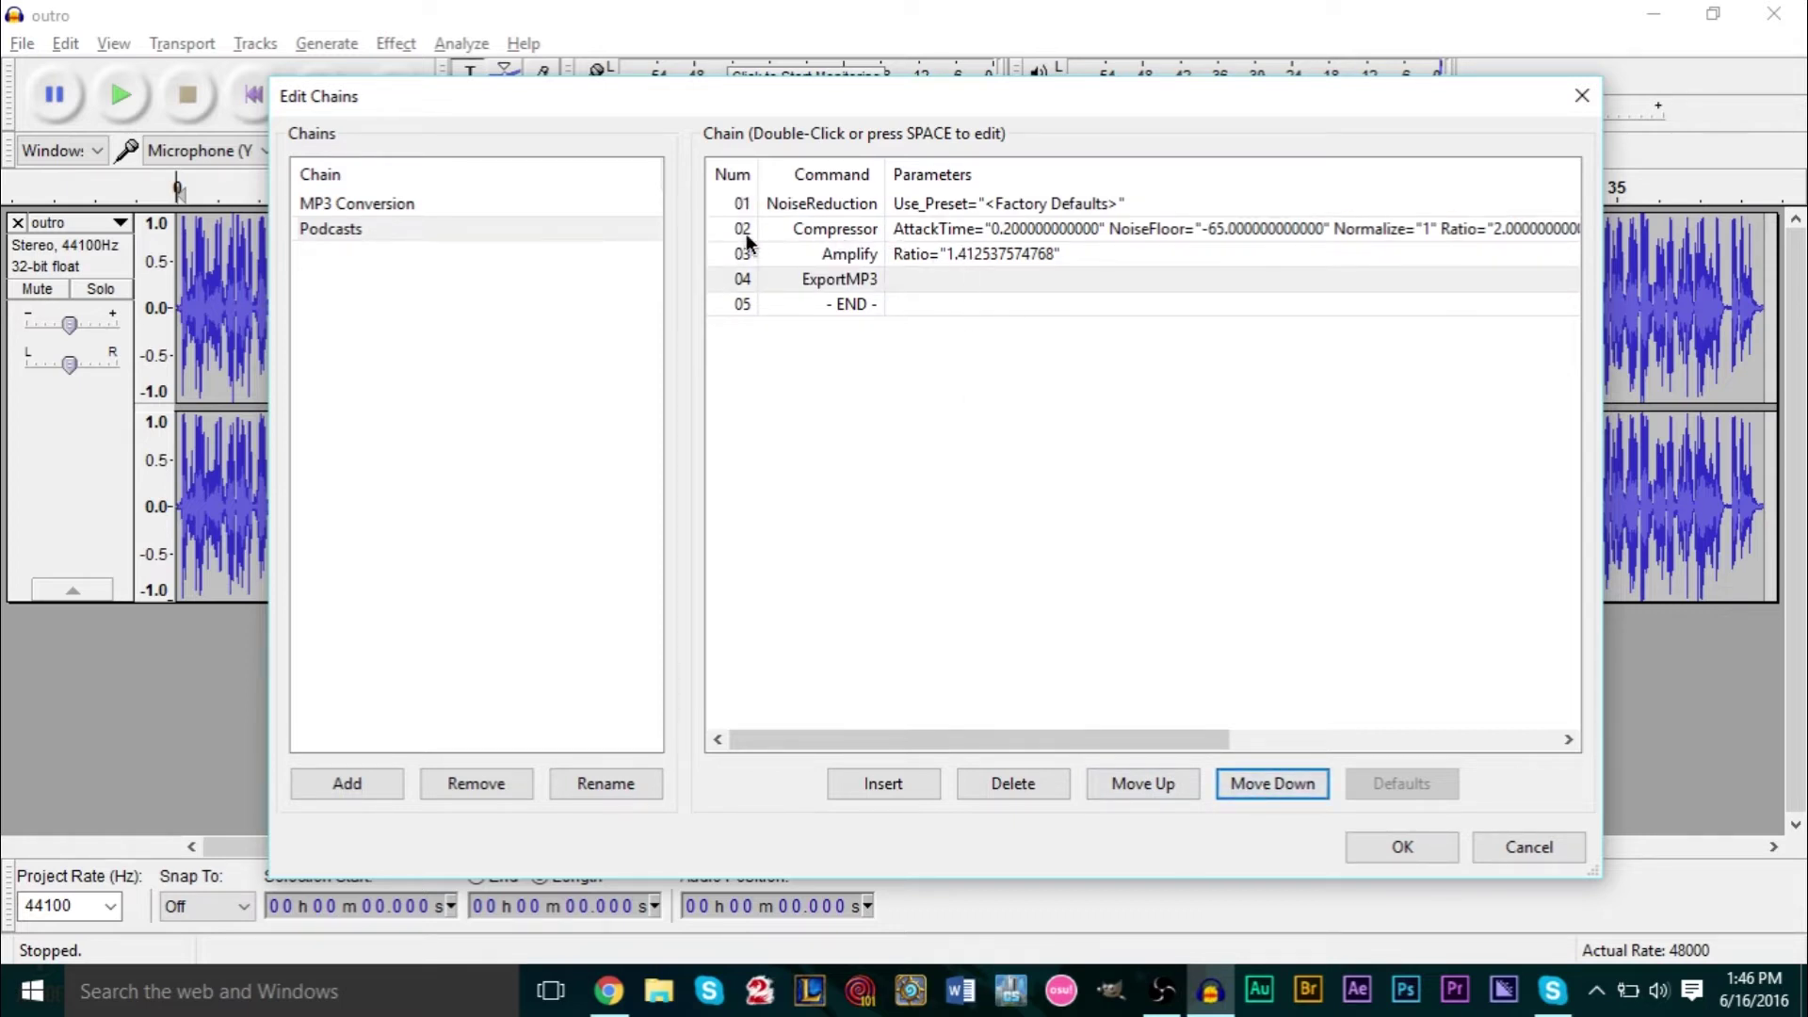
Move Amplify to first and Compressor to second place, then save the chain
left_click(916, 253)
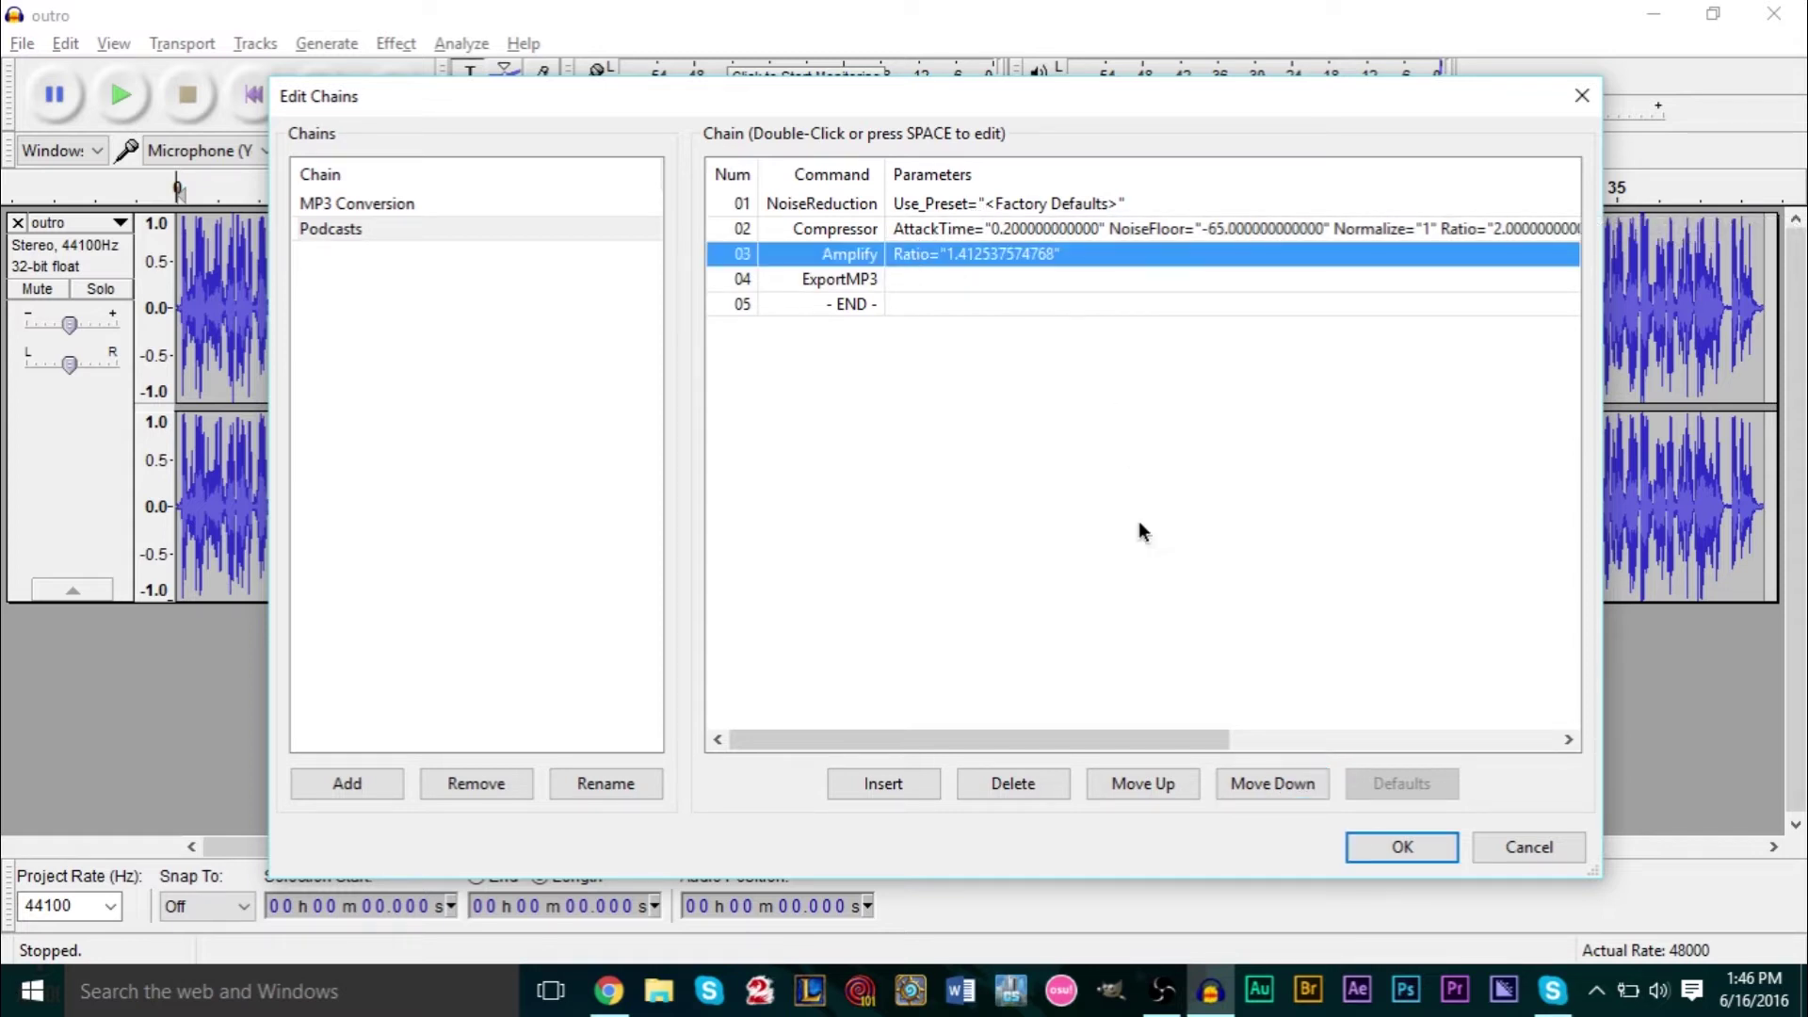
left_click(1138, 787)
left_click(1139, 788)
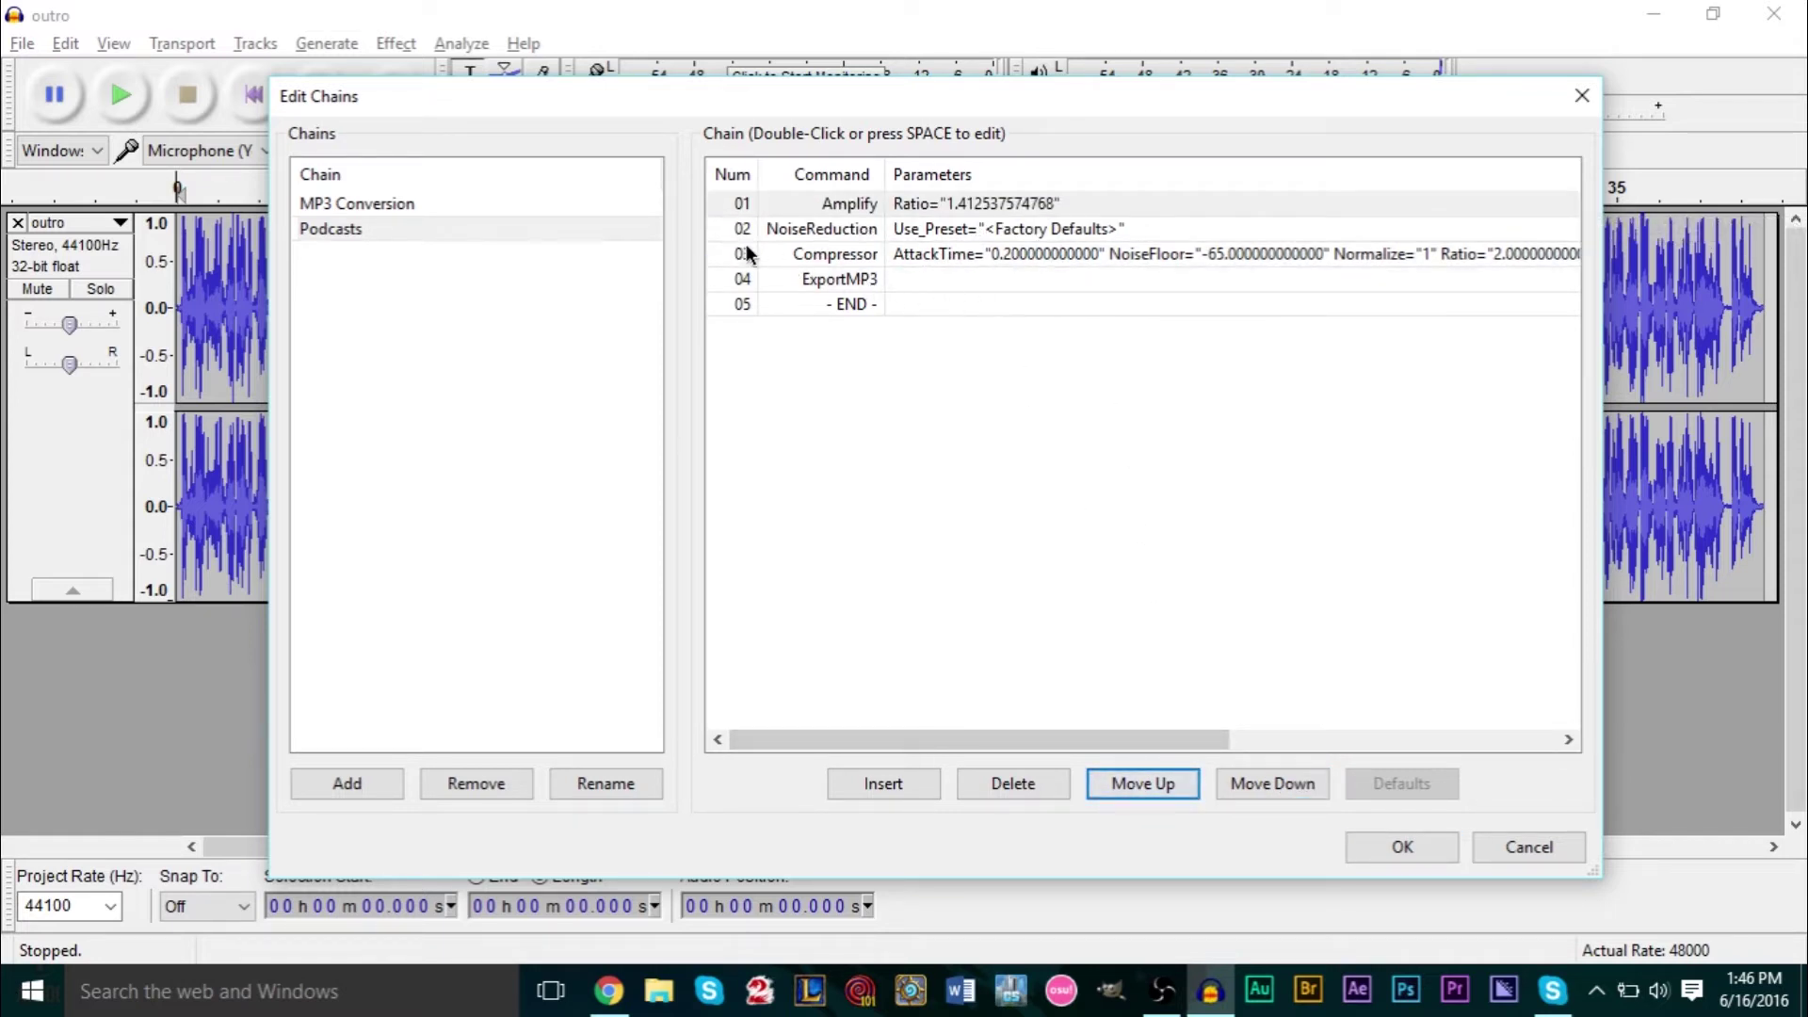
left_click(979, 273)
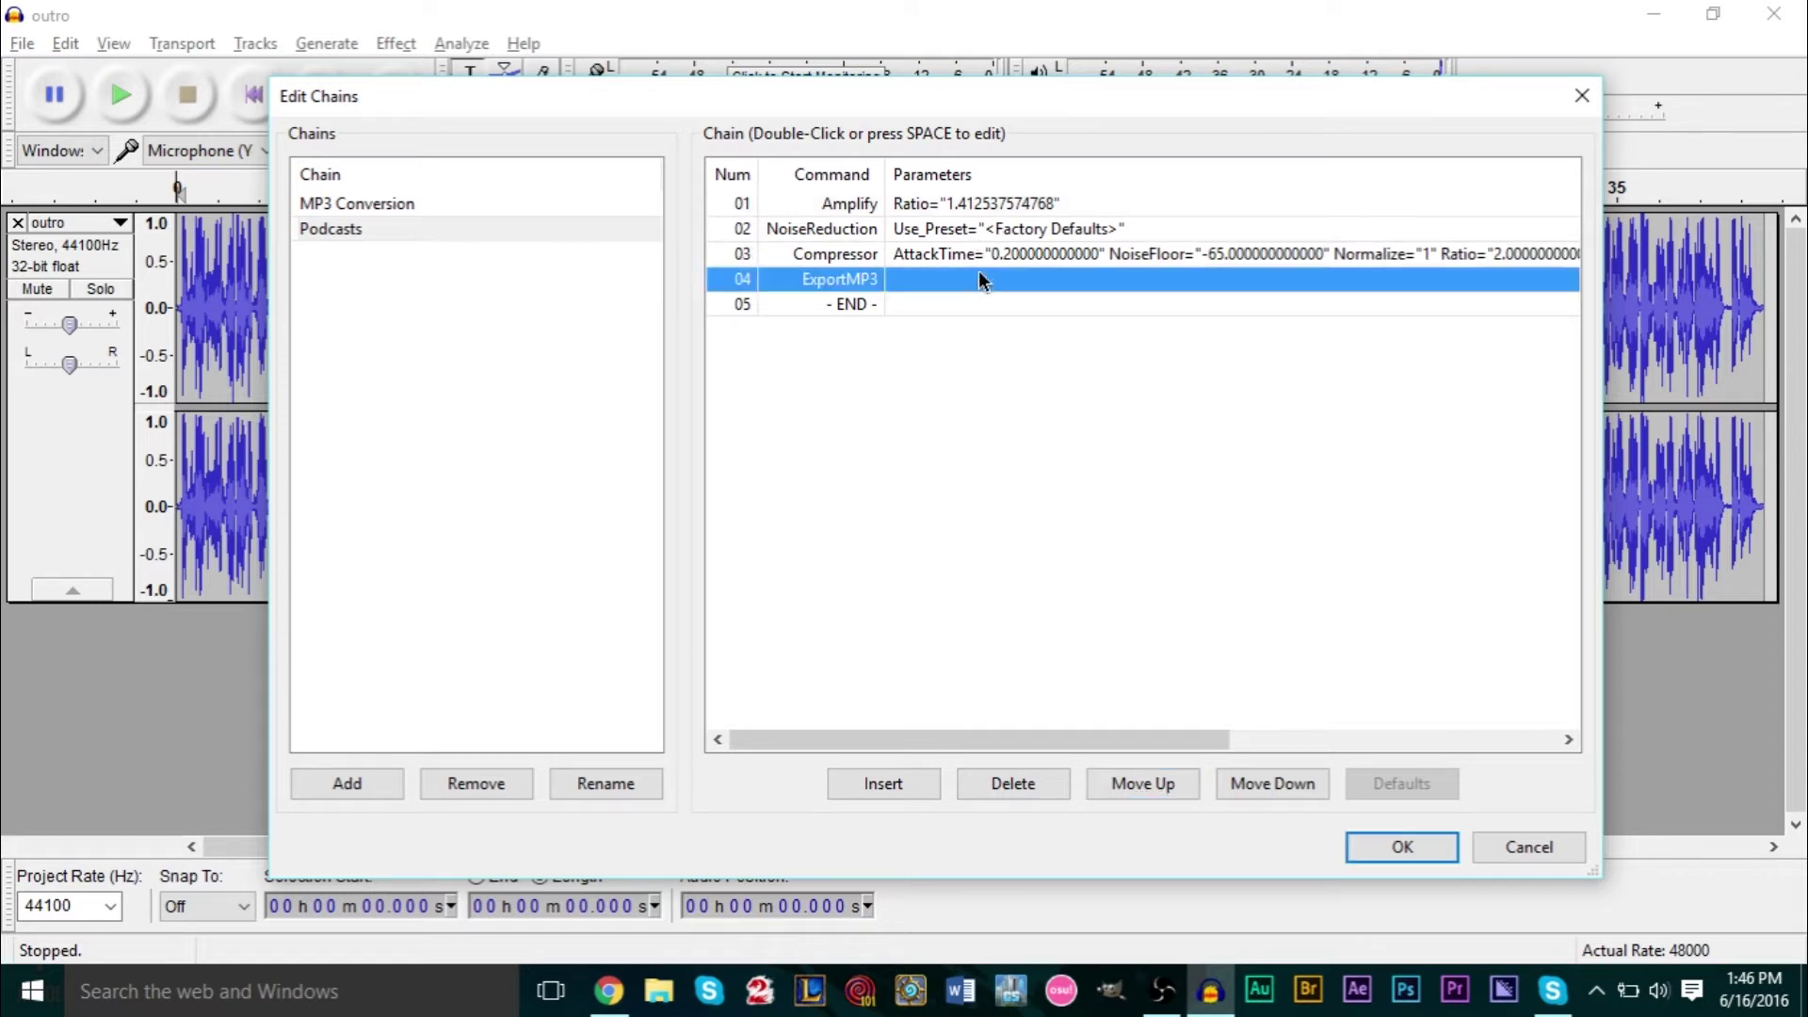
left_click(1005, 261)
left_click(1146, 782)
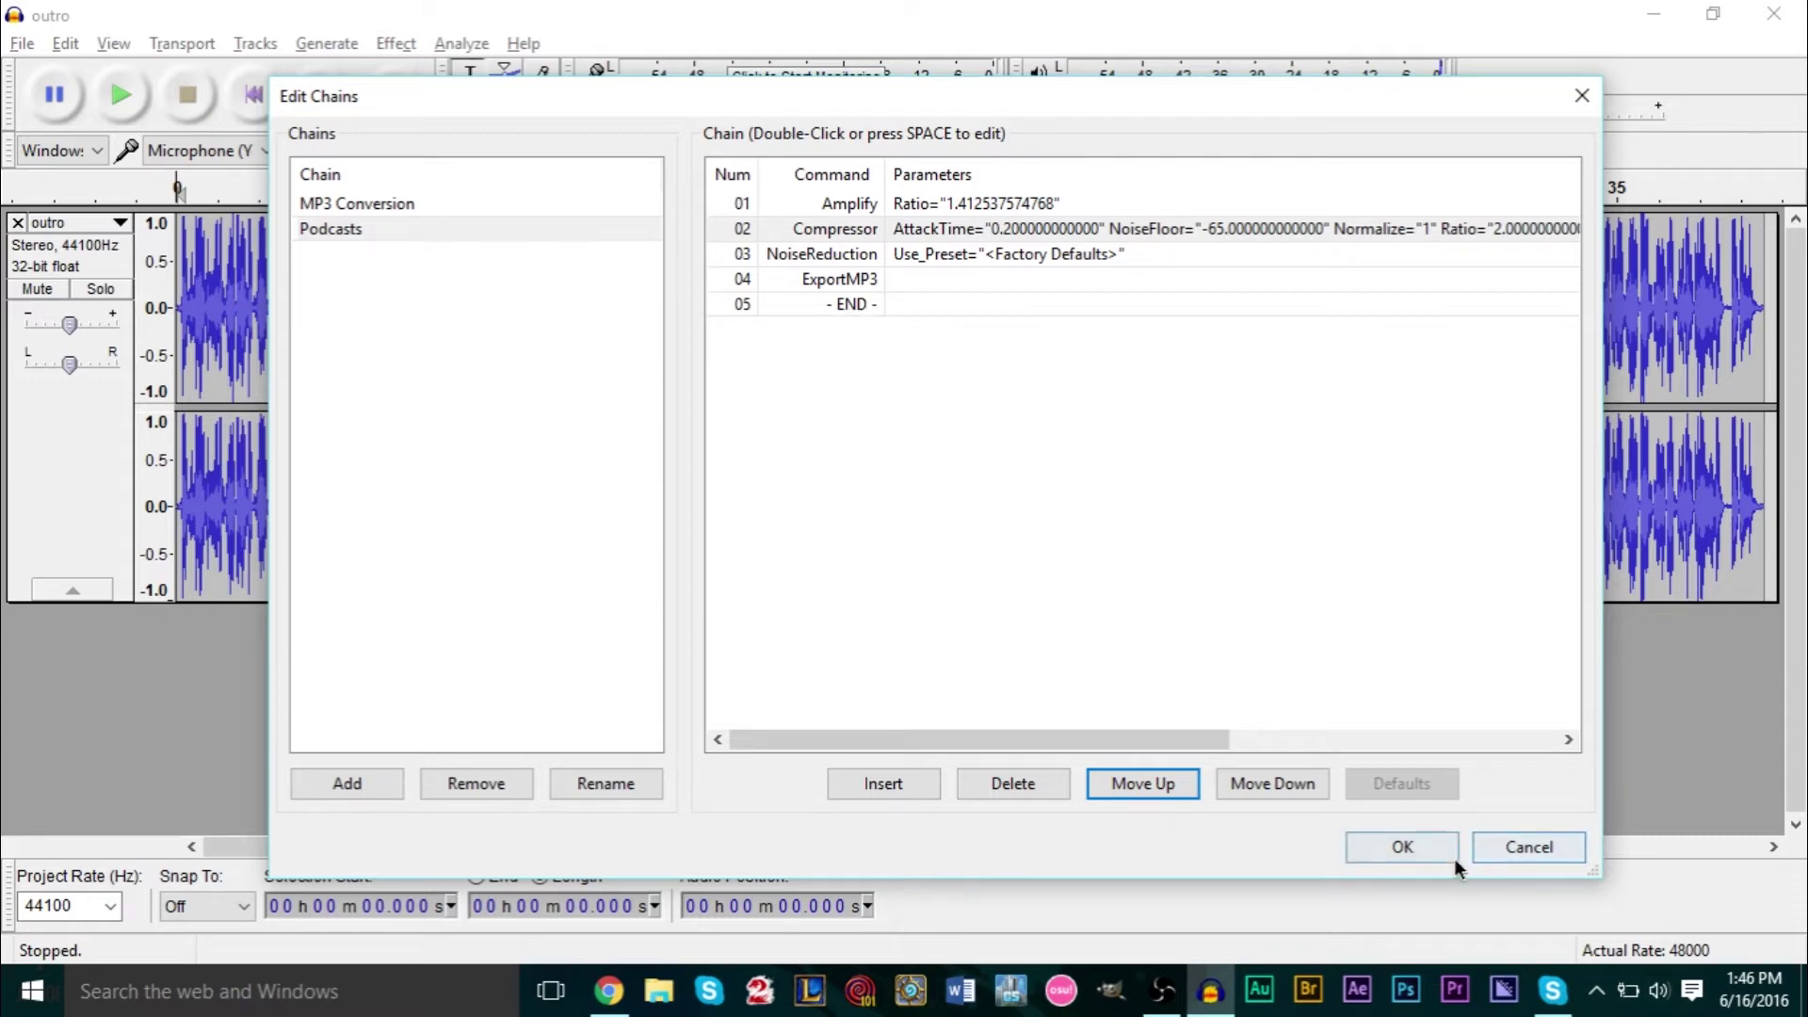
left_click(1421, 850)
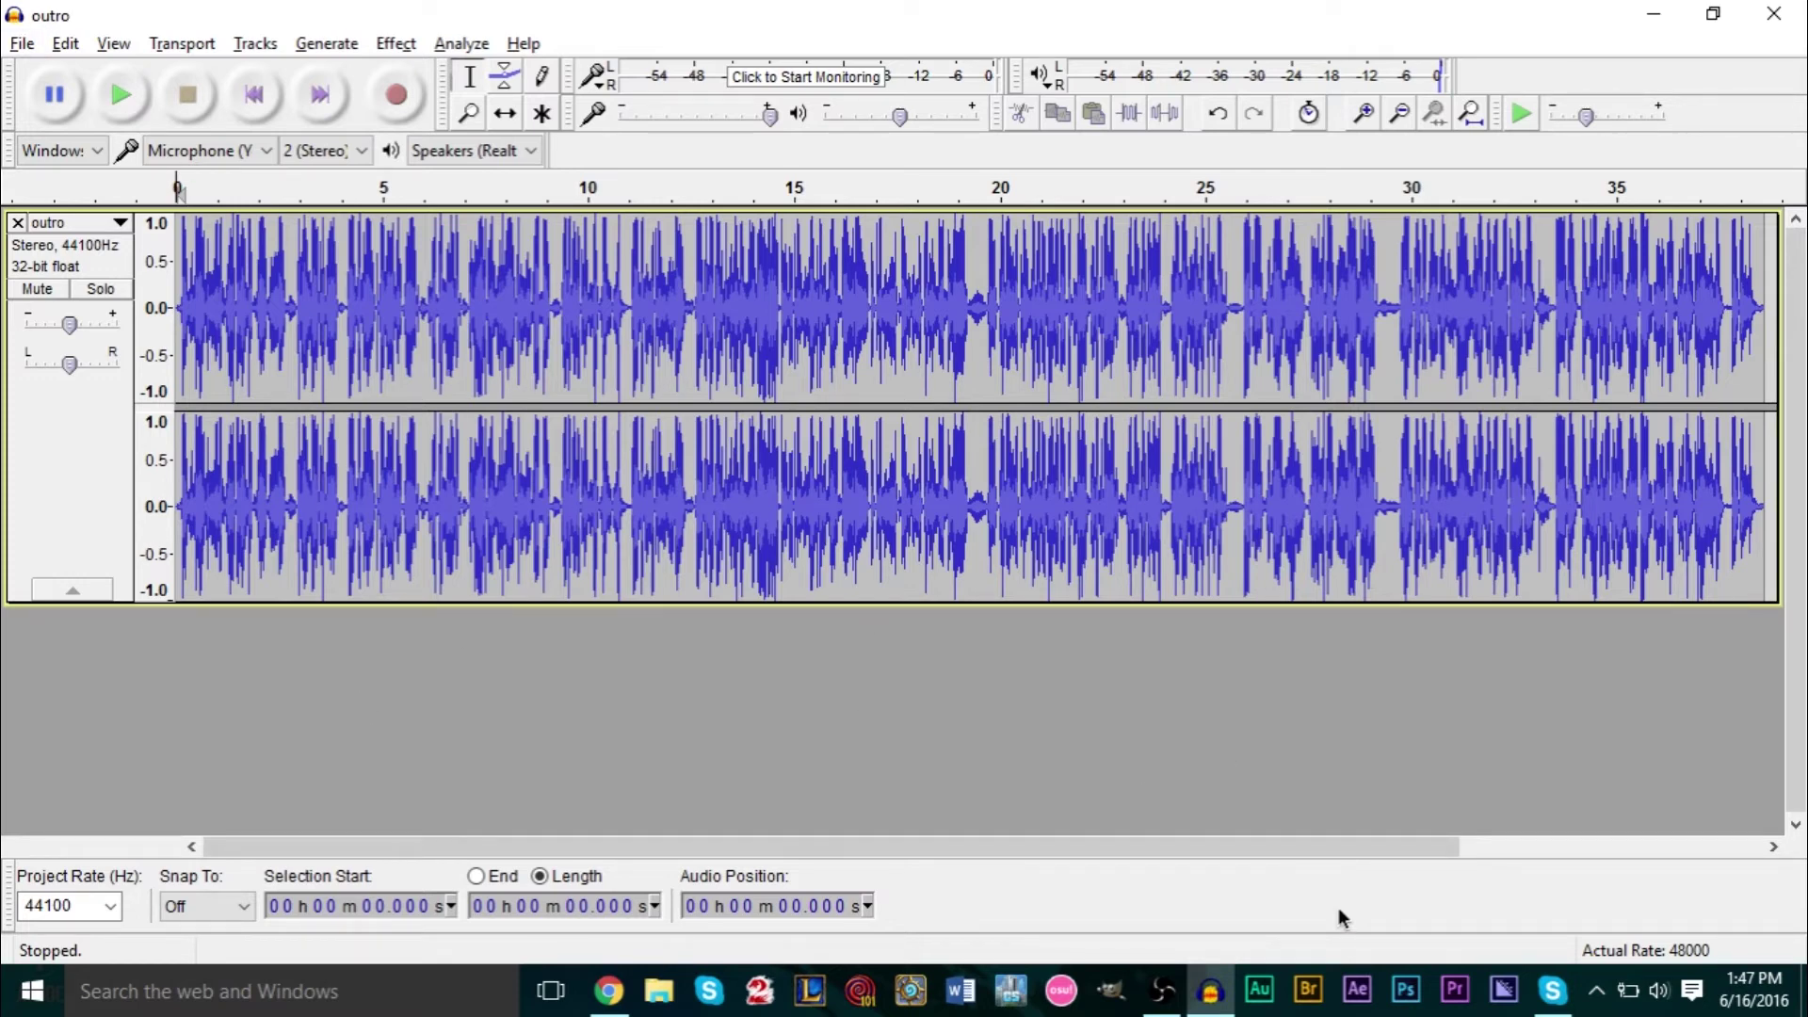
Apply the Podcasts chain to the project and dismiss the export-finished message
left_click(30, 45)
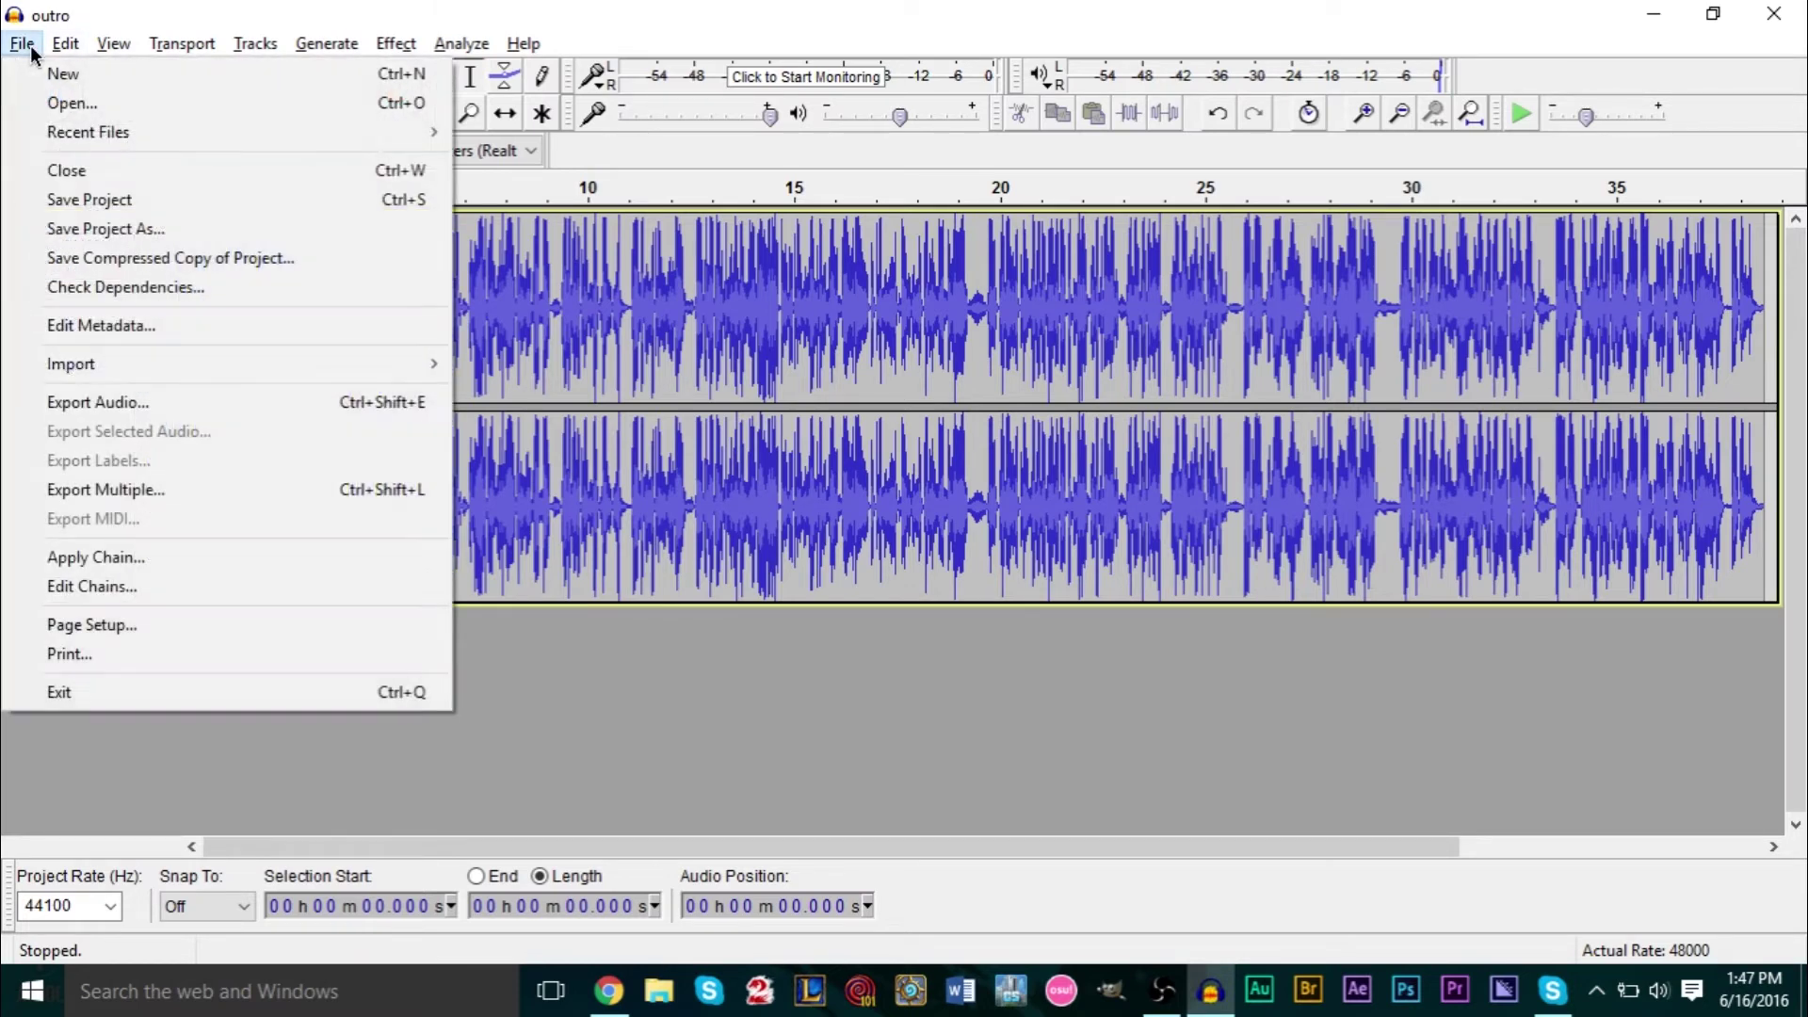
left_click(167, 562)
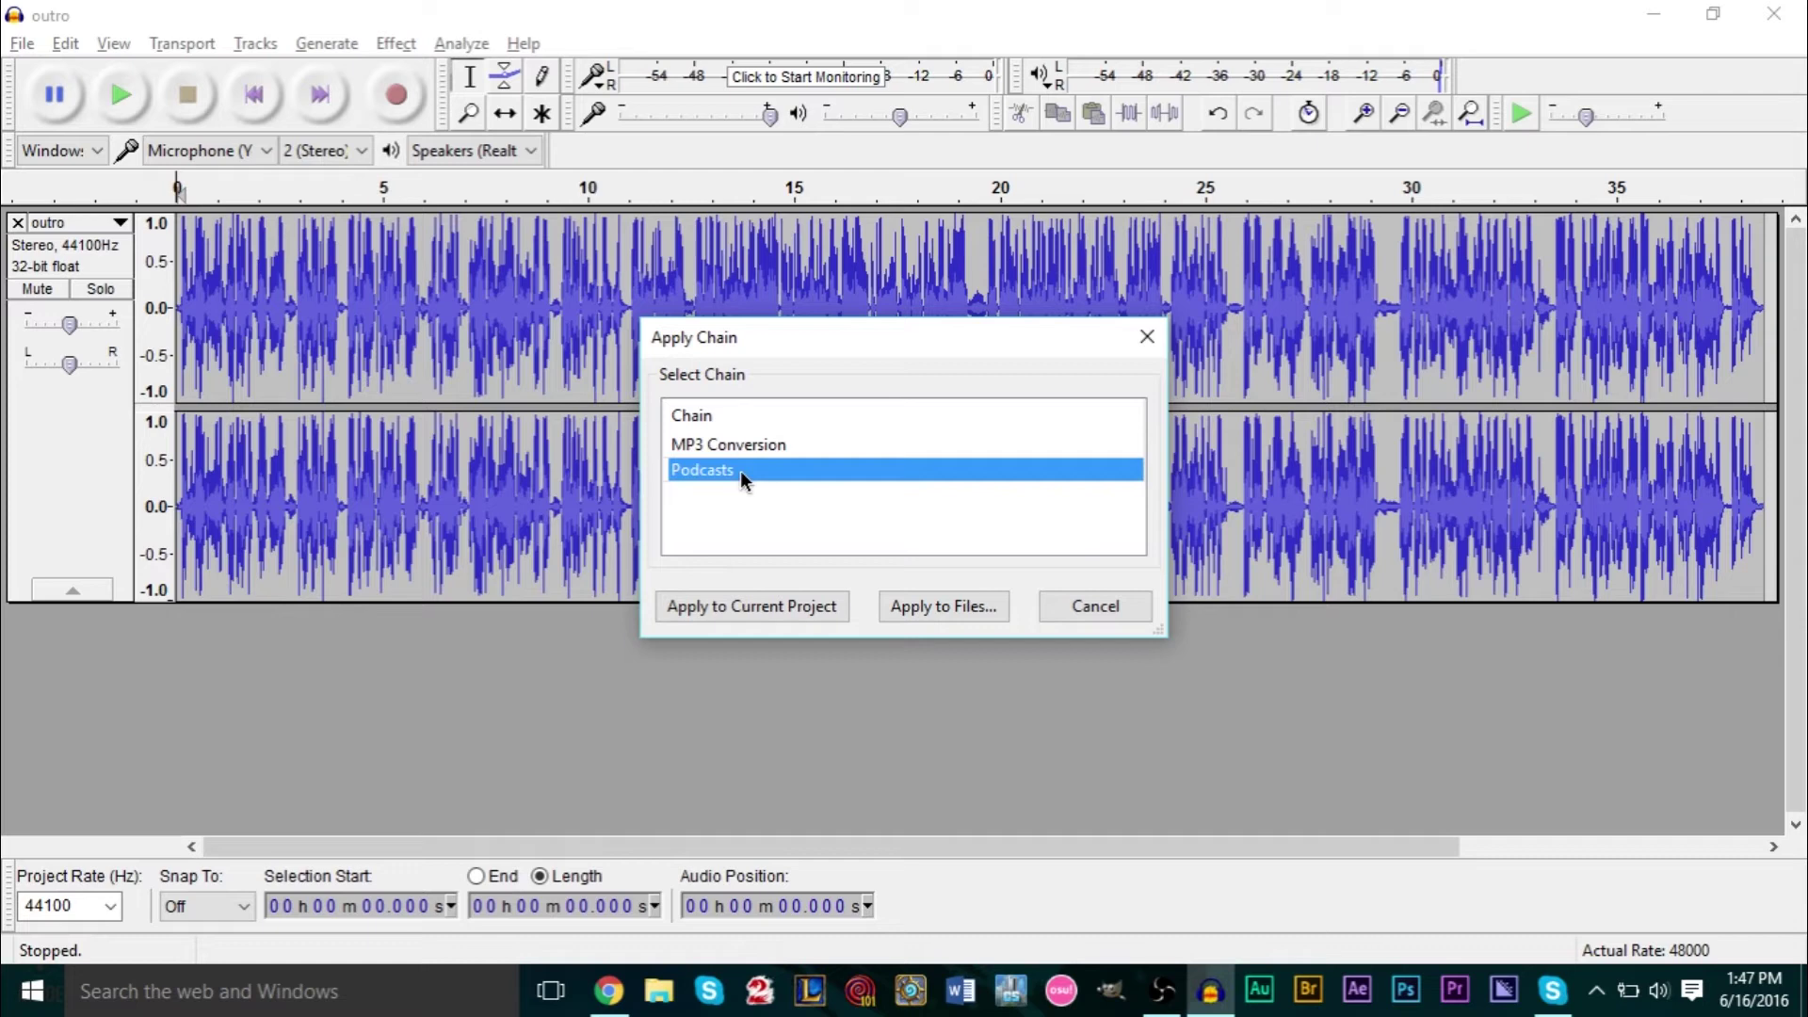
left_click(738, 606)
left_click_drag(871, 142, 886, 564)
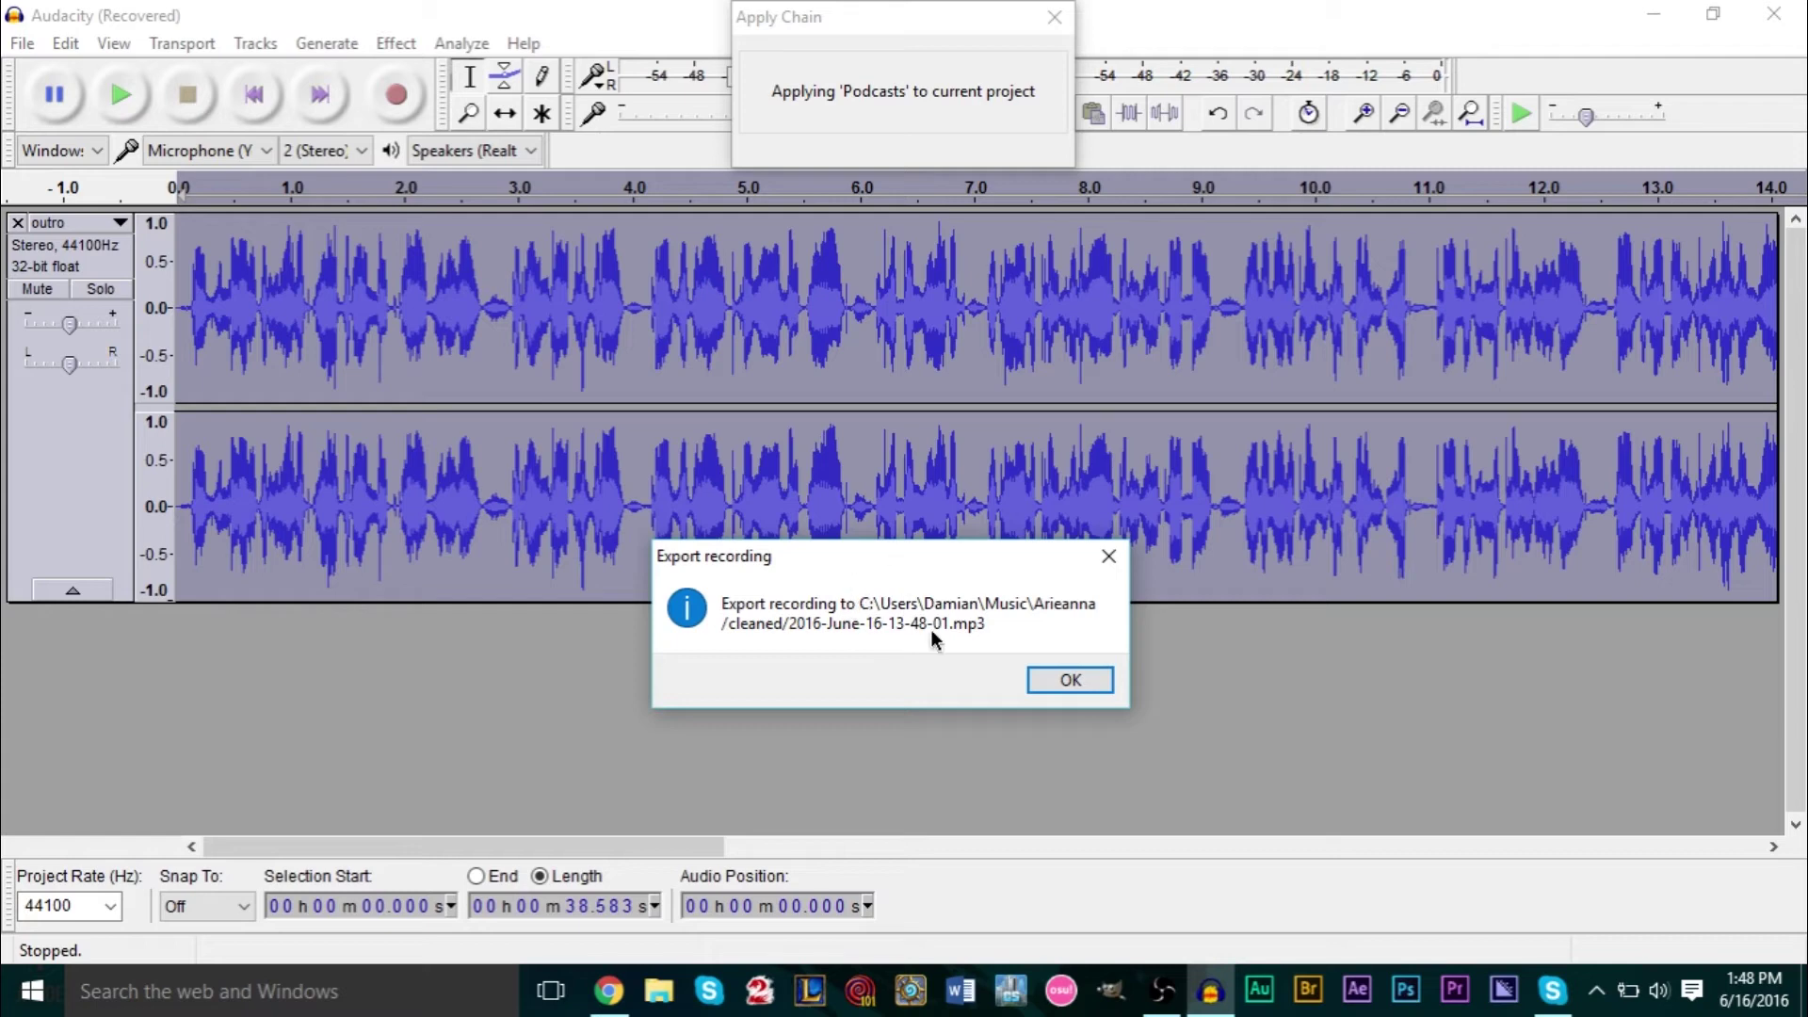
left_click(1080, 695)
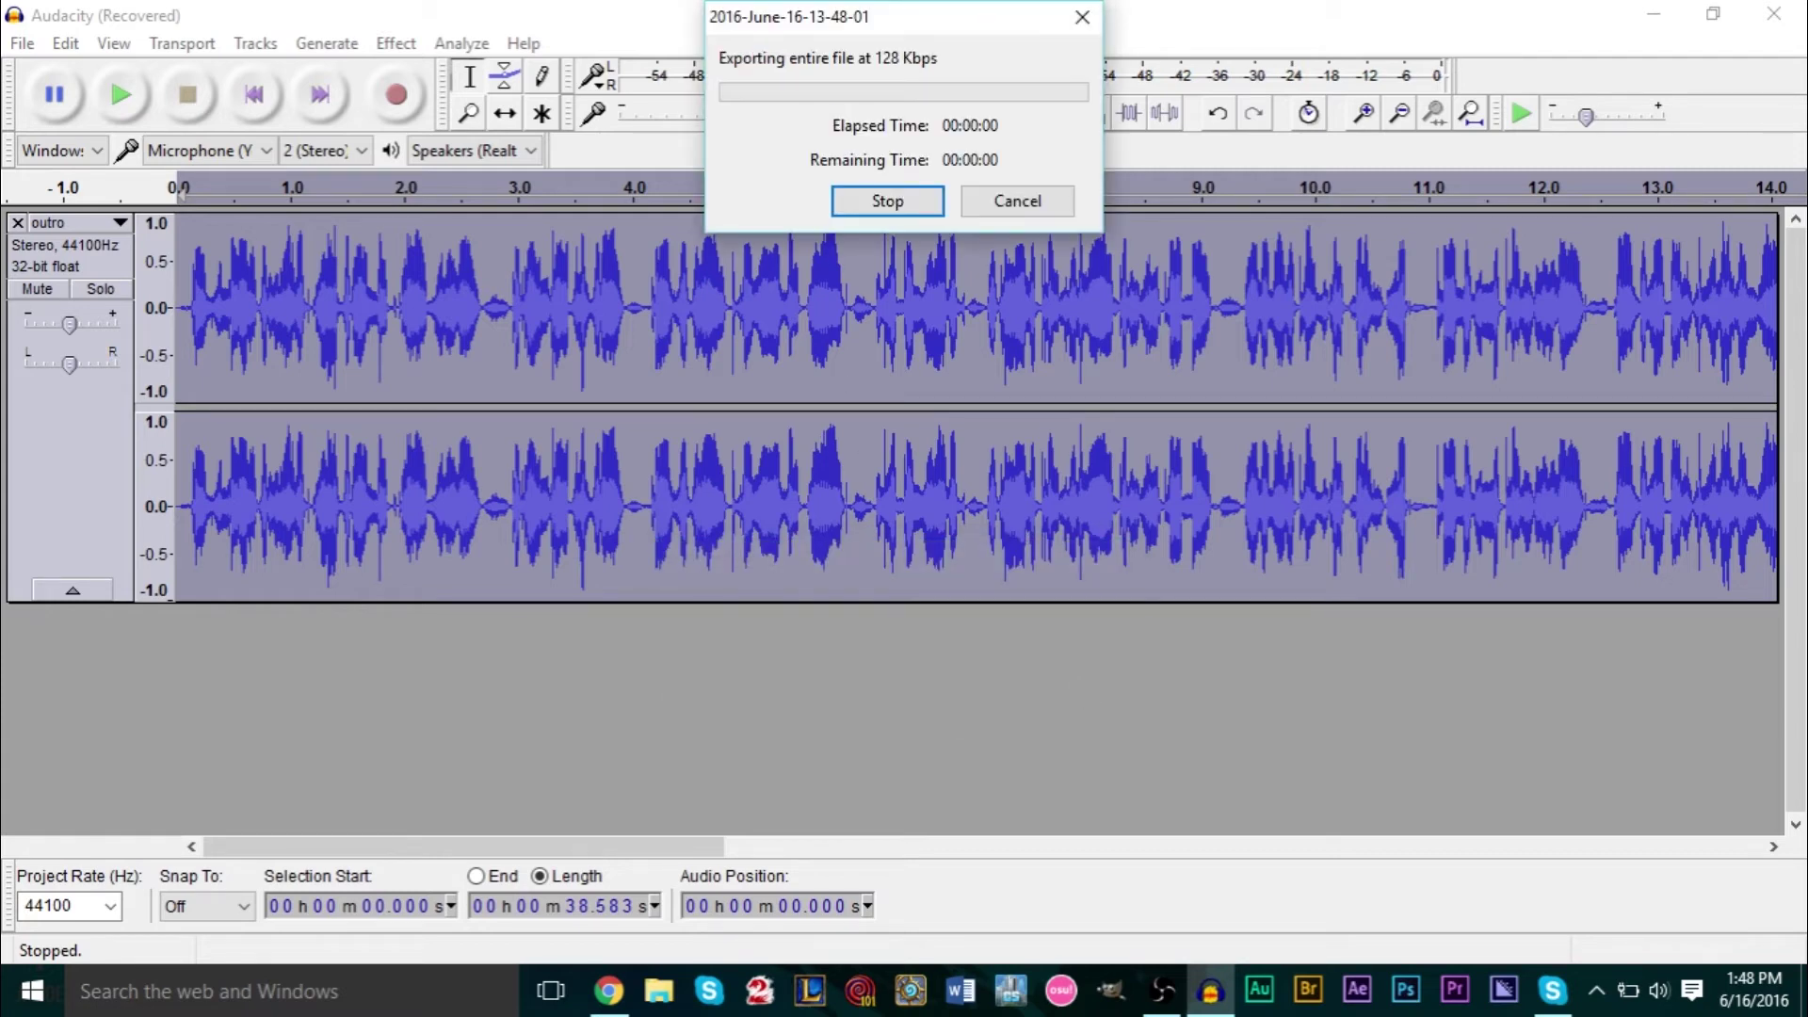
Undo and redo the chain processing to compare before and after
left_click(678, 675)
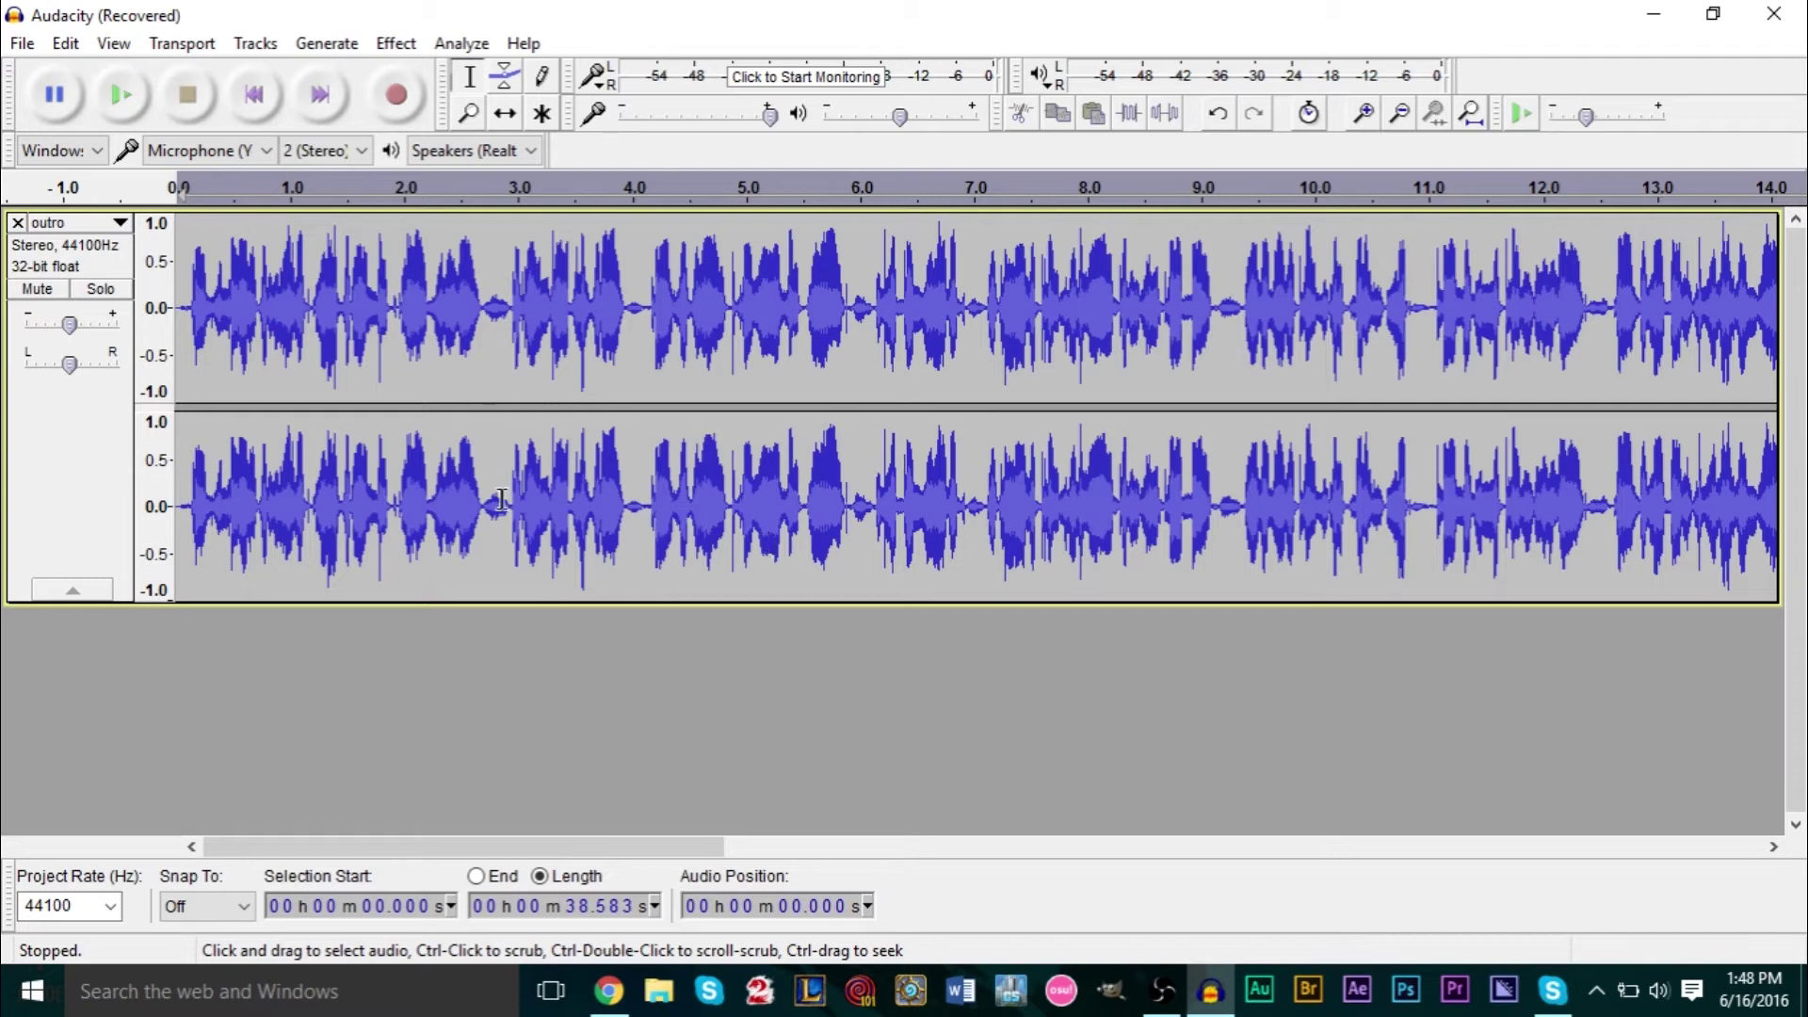
key("ctrl+z")
key("ctrl+z")
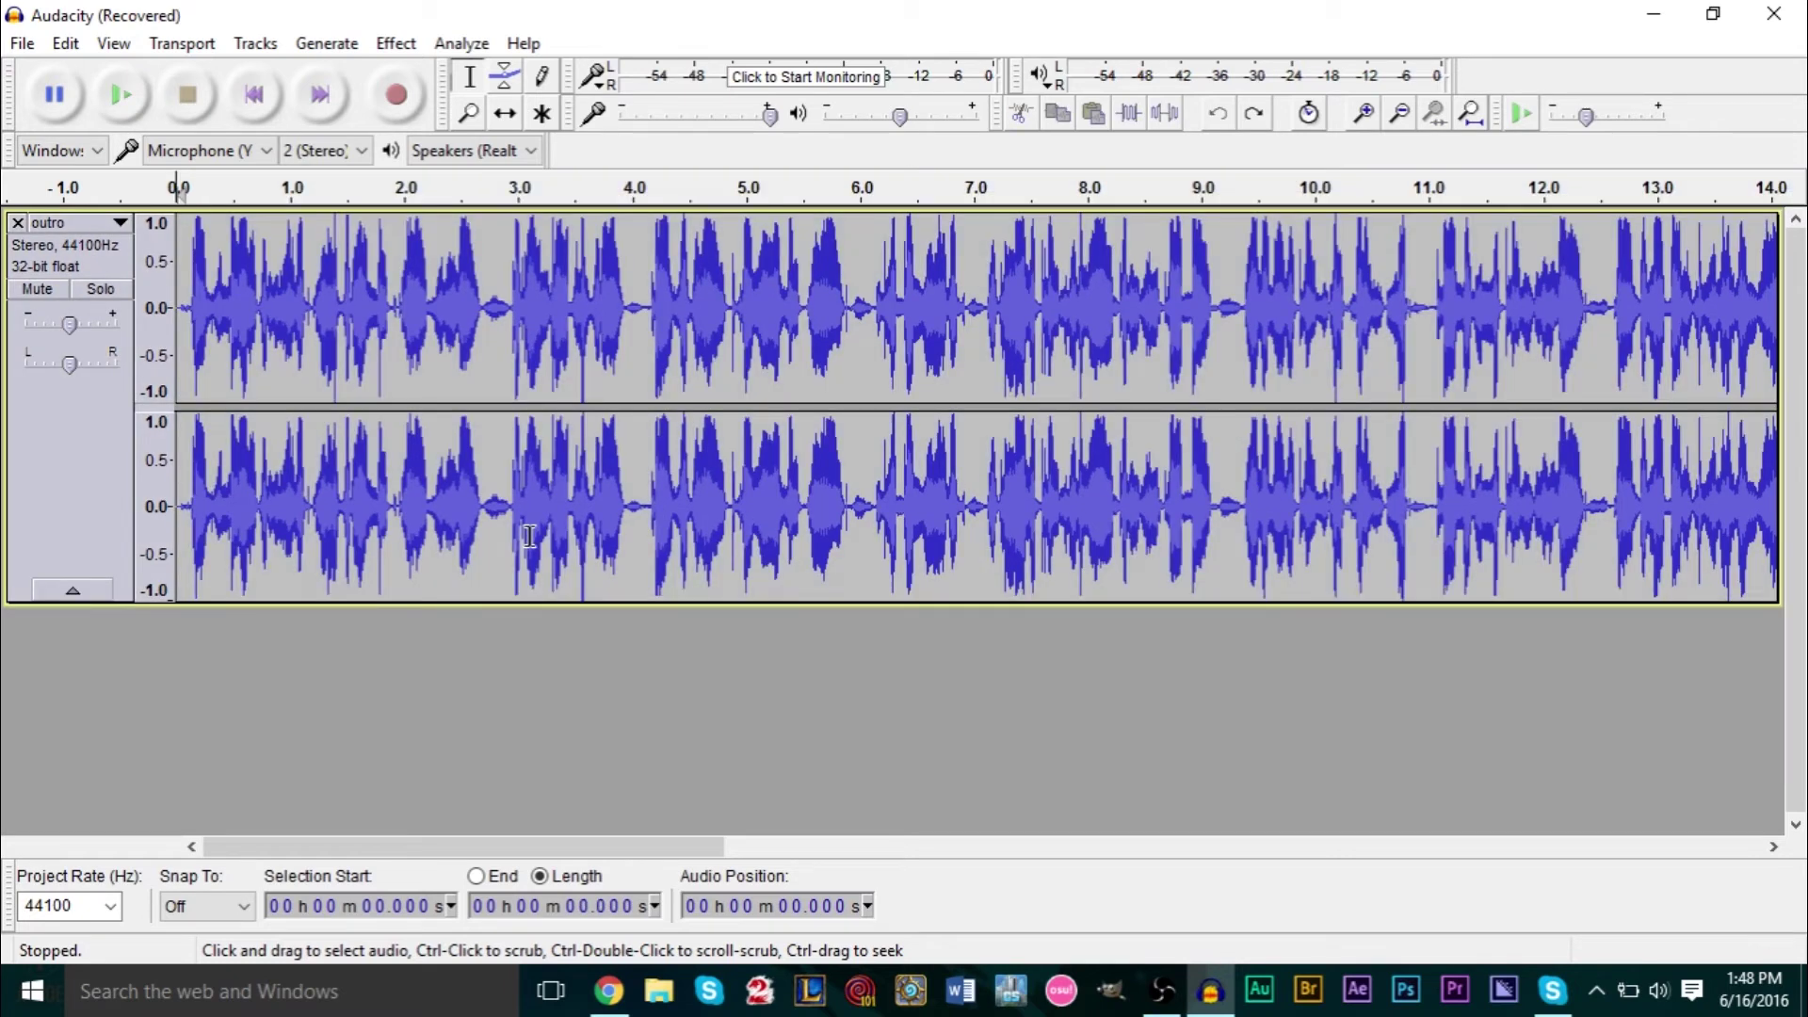
key("ctrl+y")
key("ctrl+y")
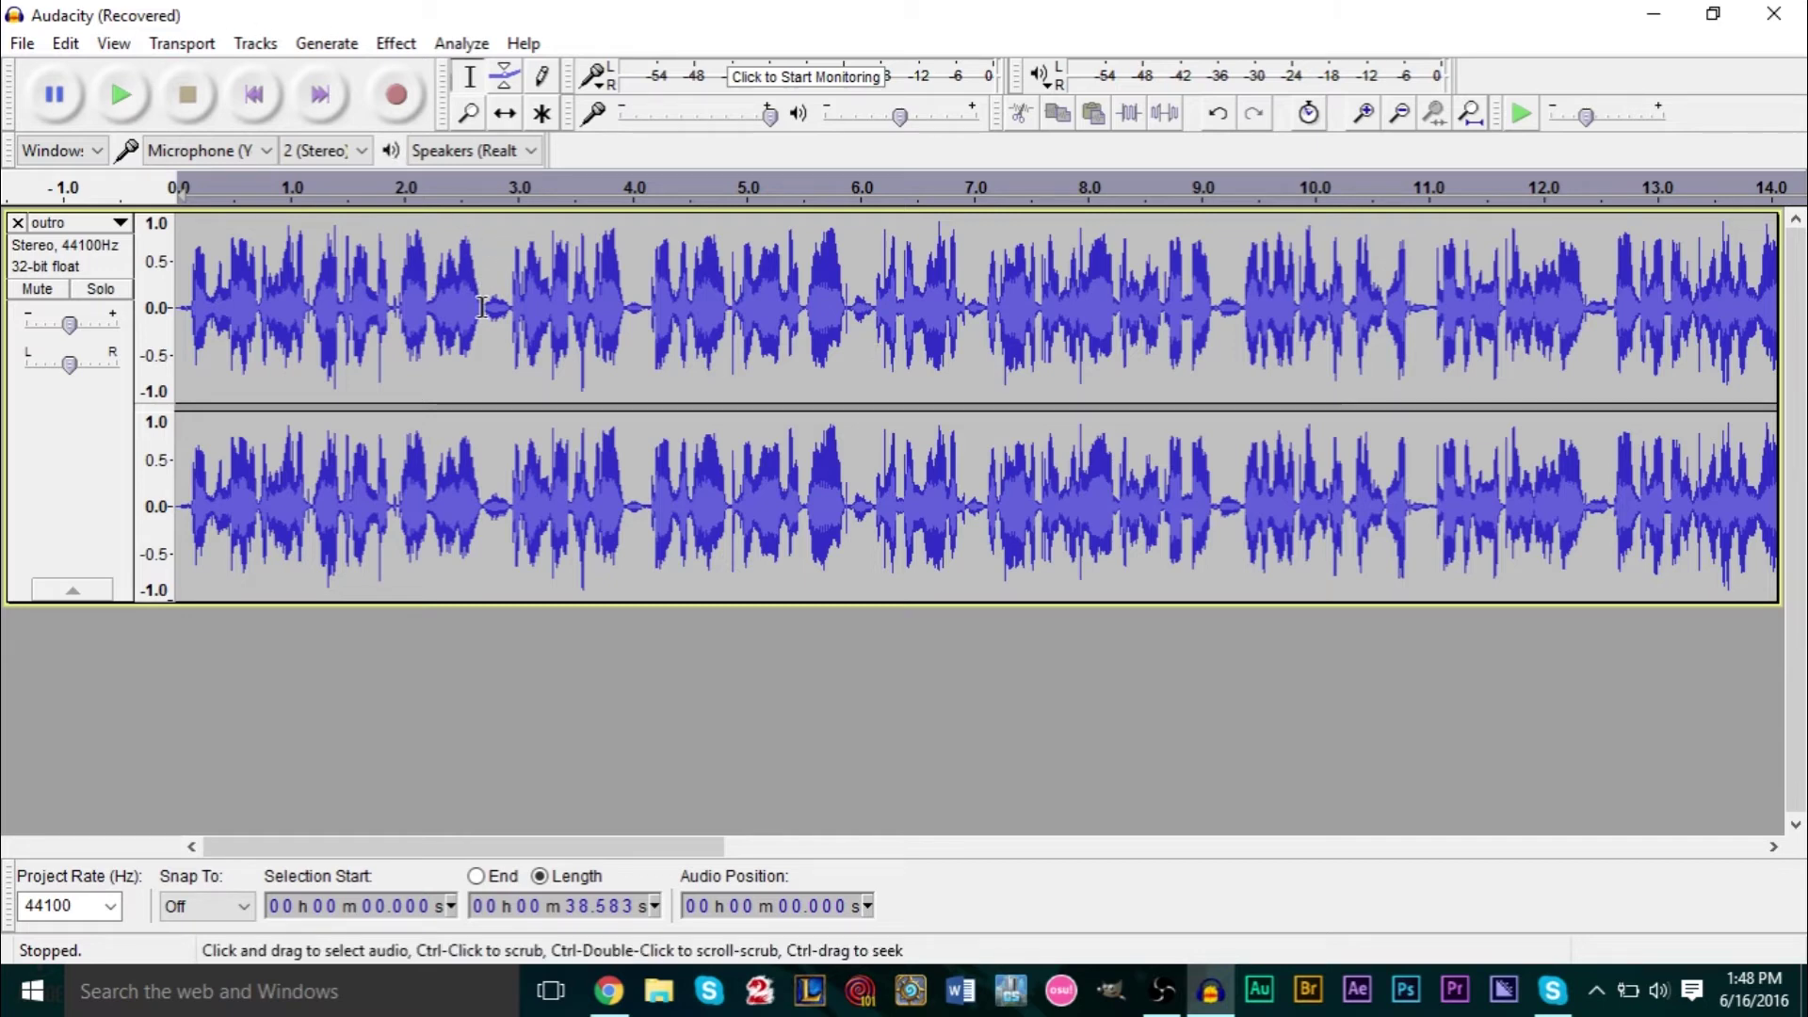
left_click(10, 47)
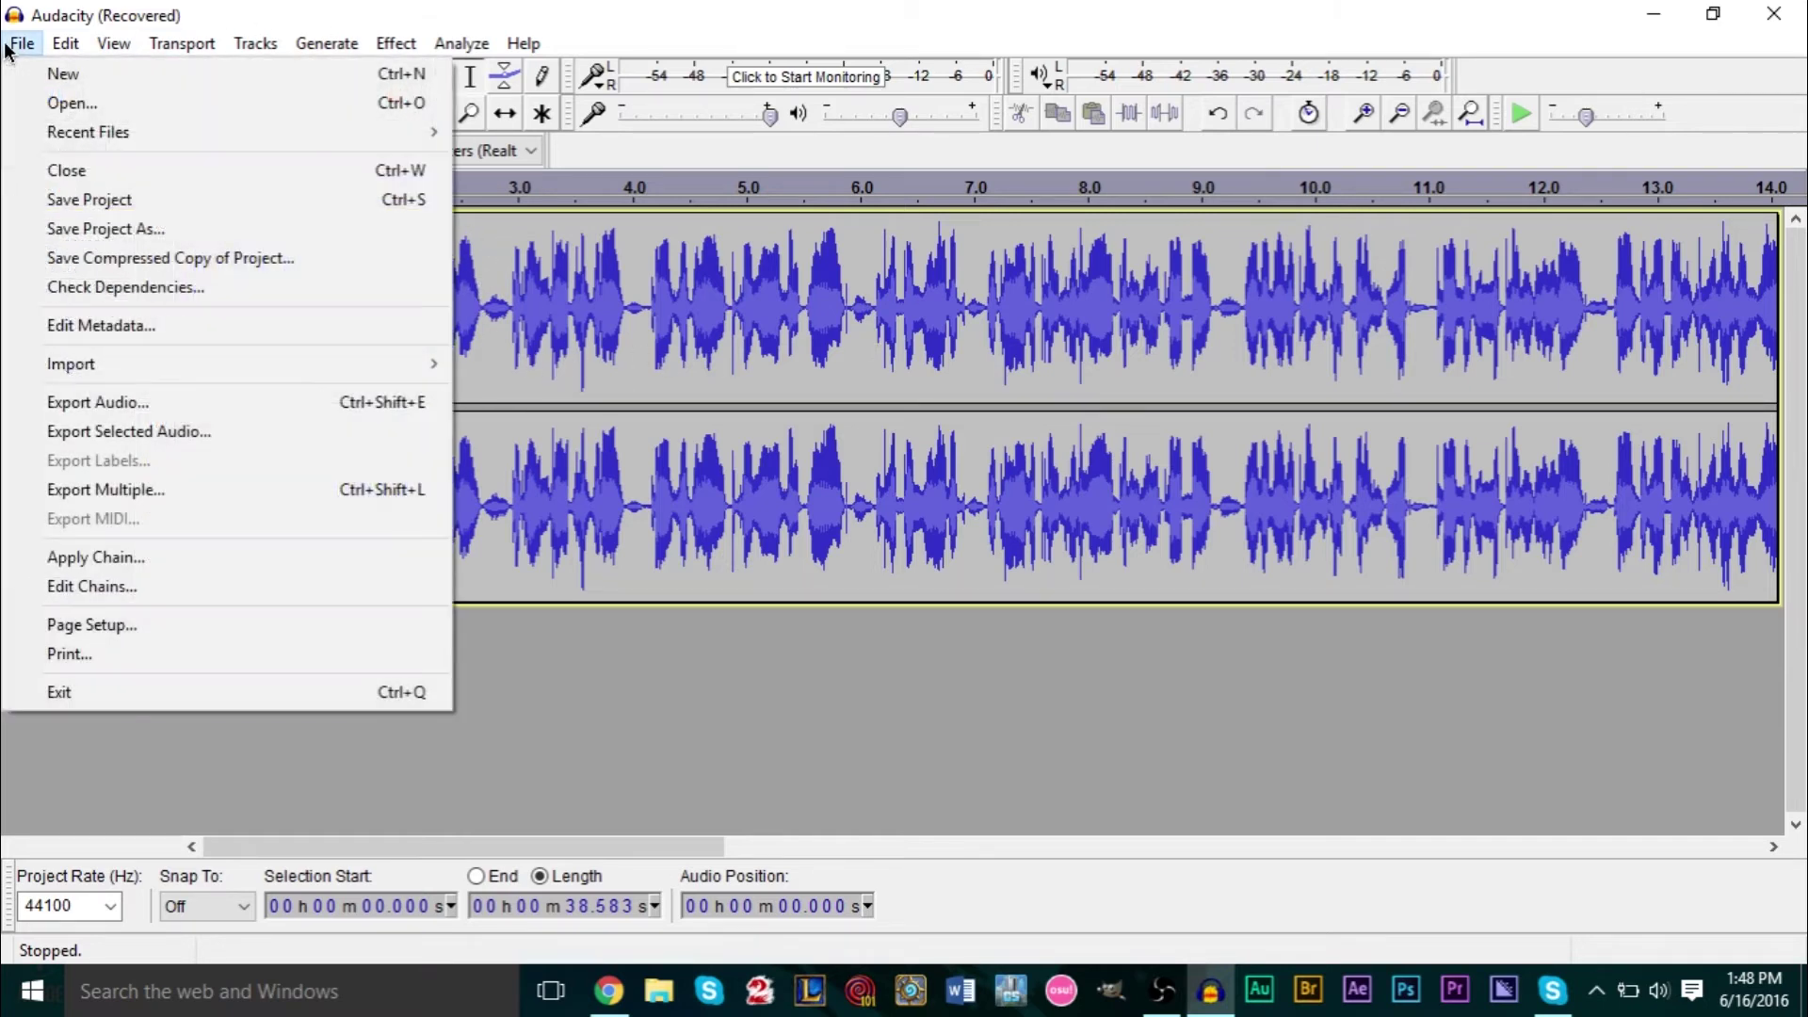
left_click(147, 580)
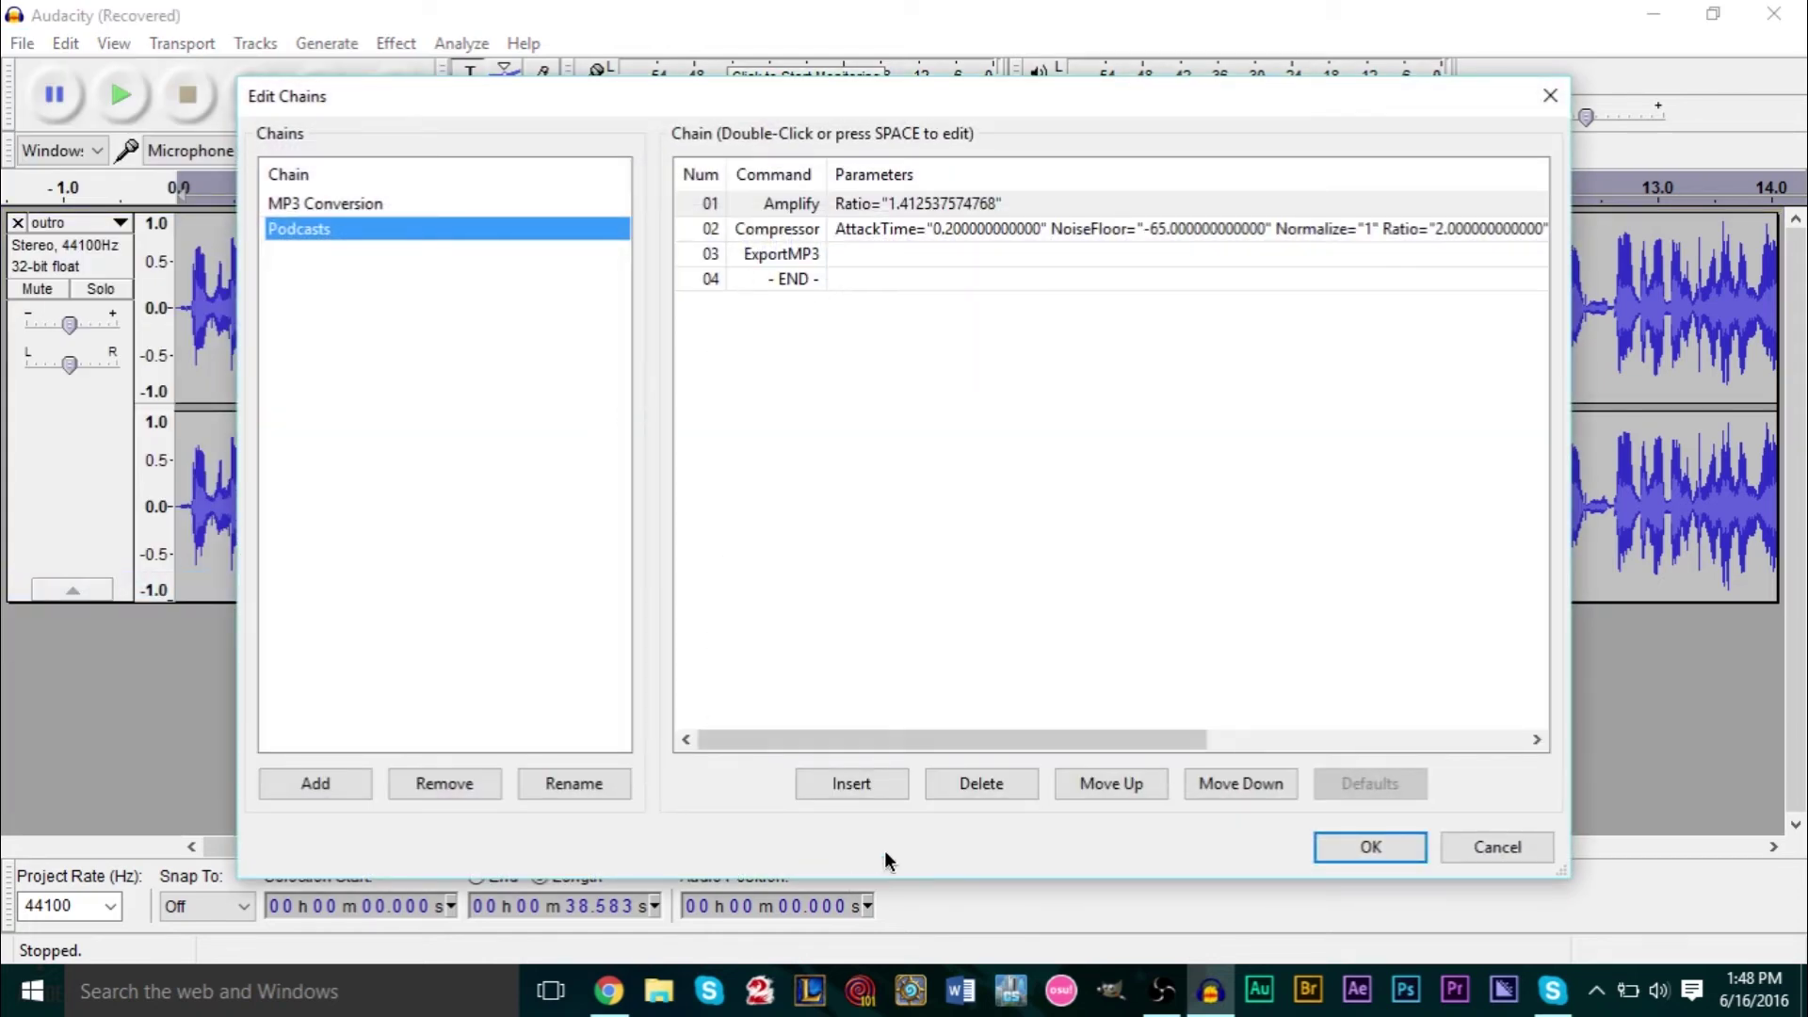
left_click(874, 782)
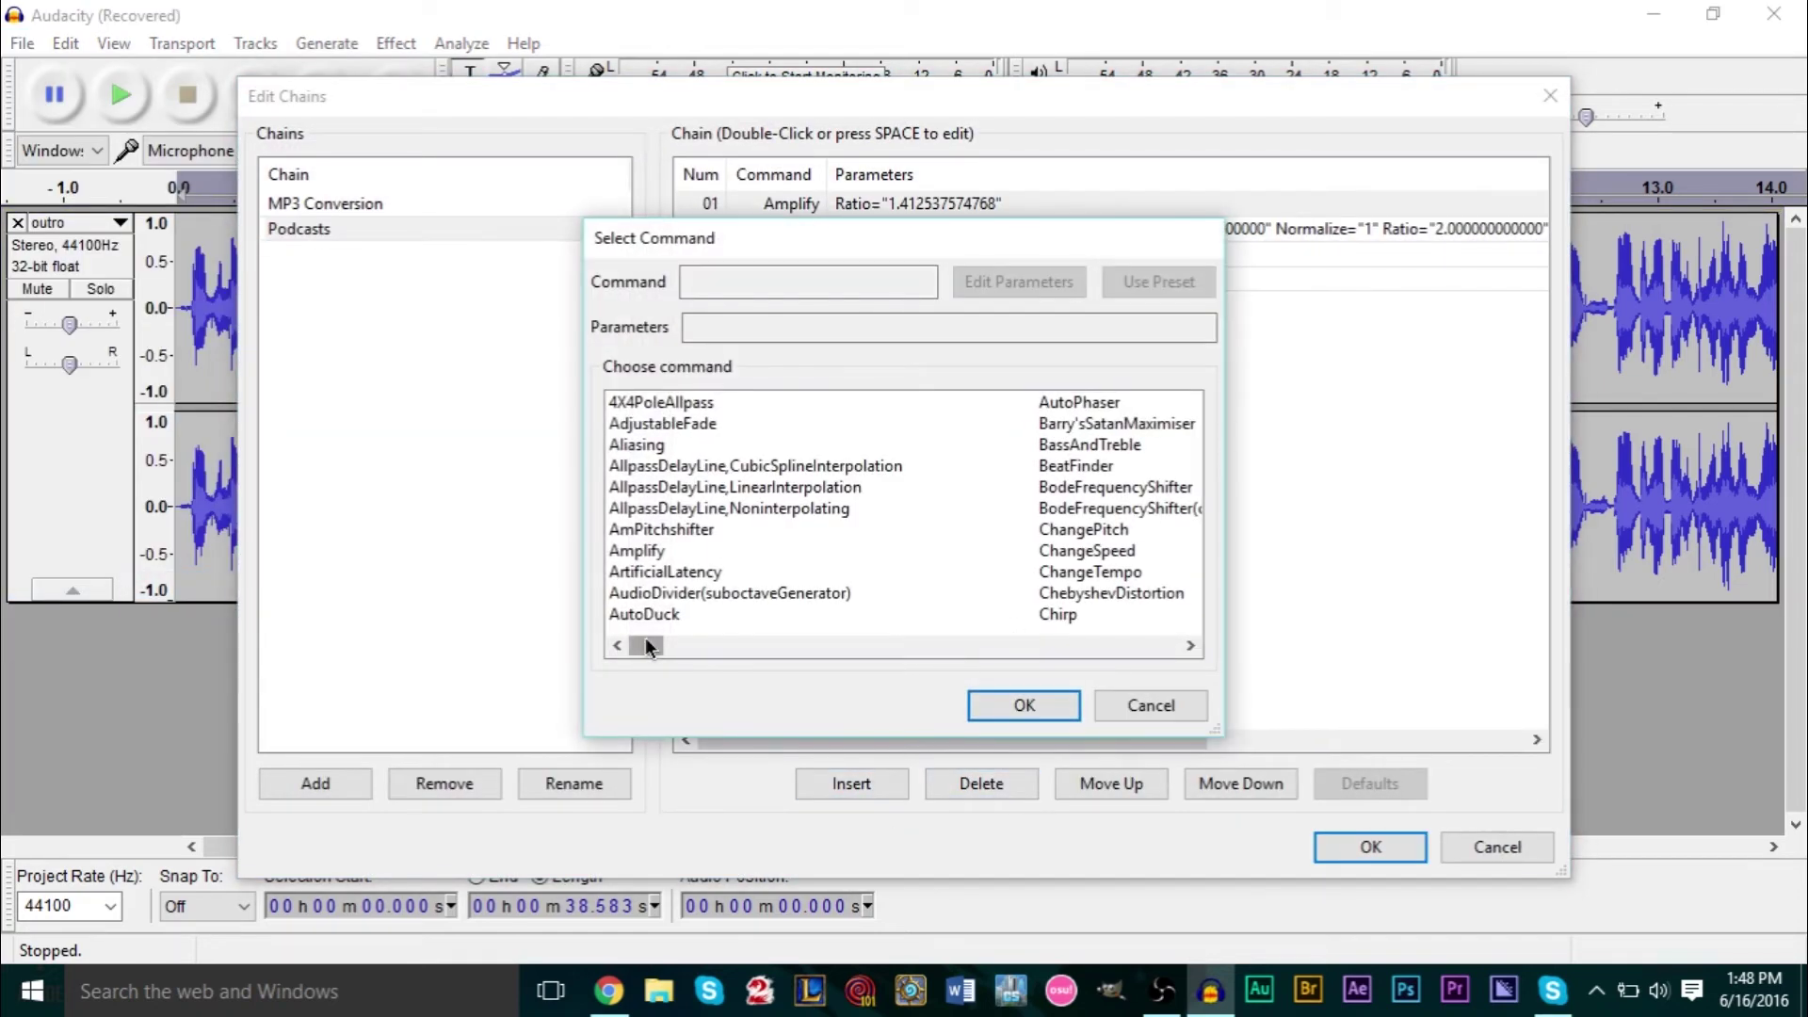
left_click(1174, 710)
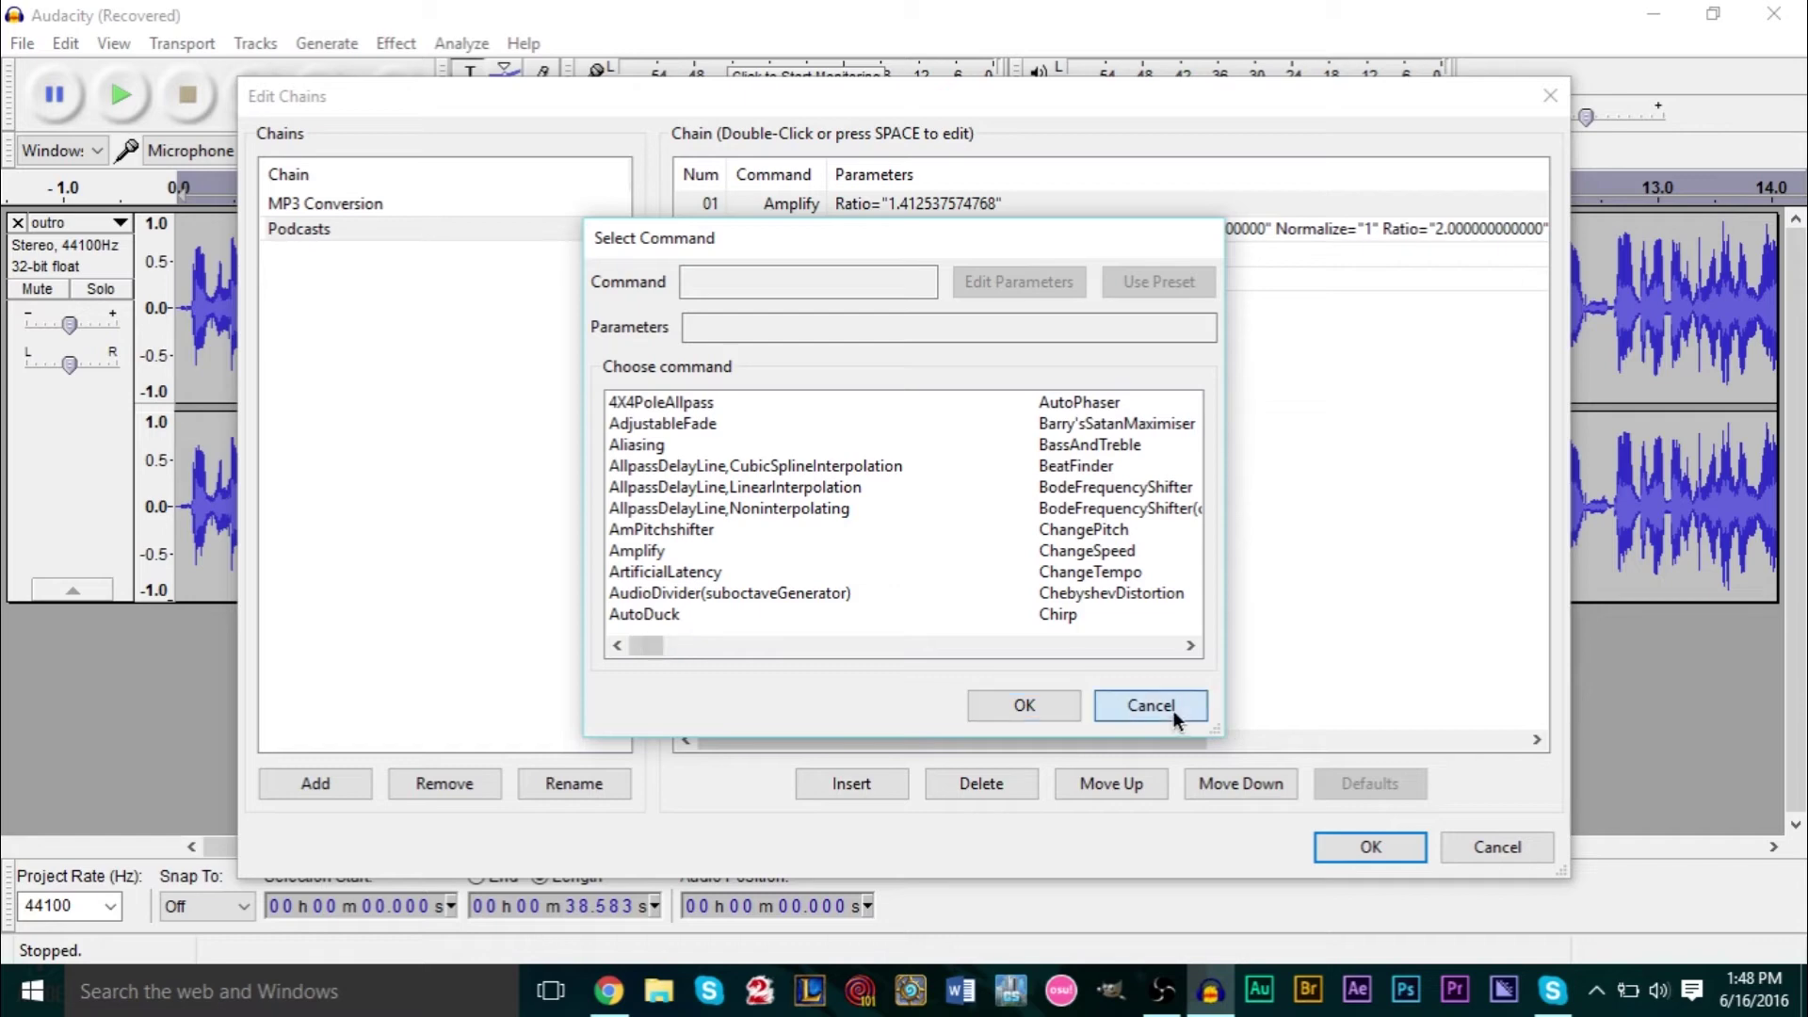
left_click(1483, 847)
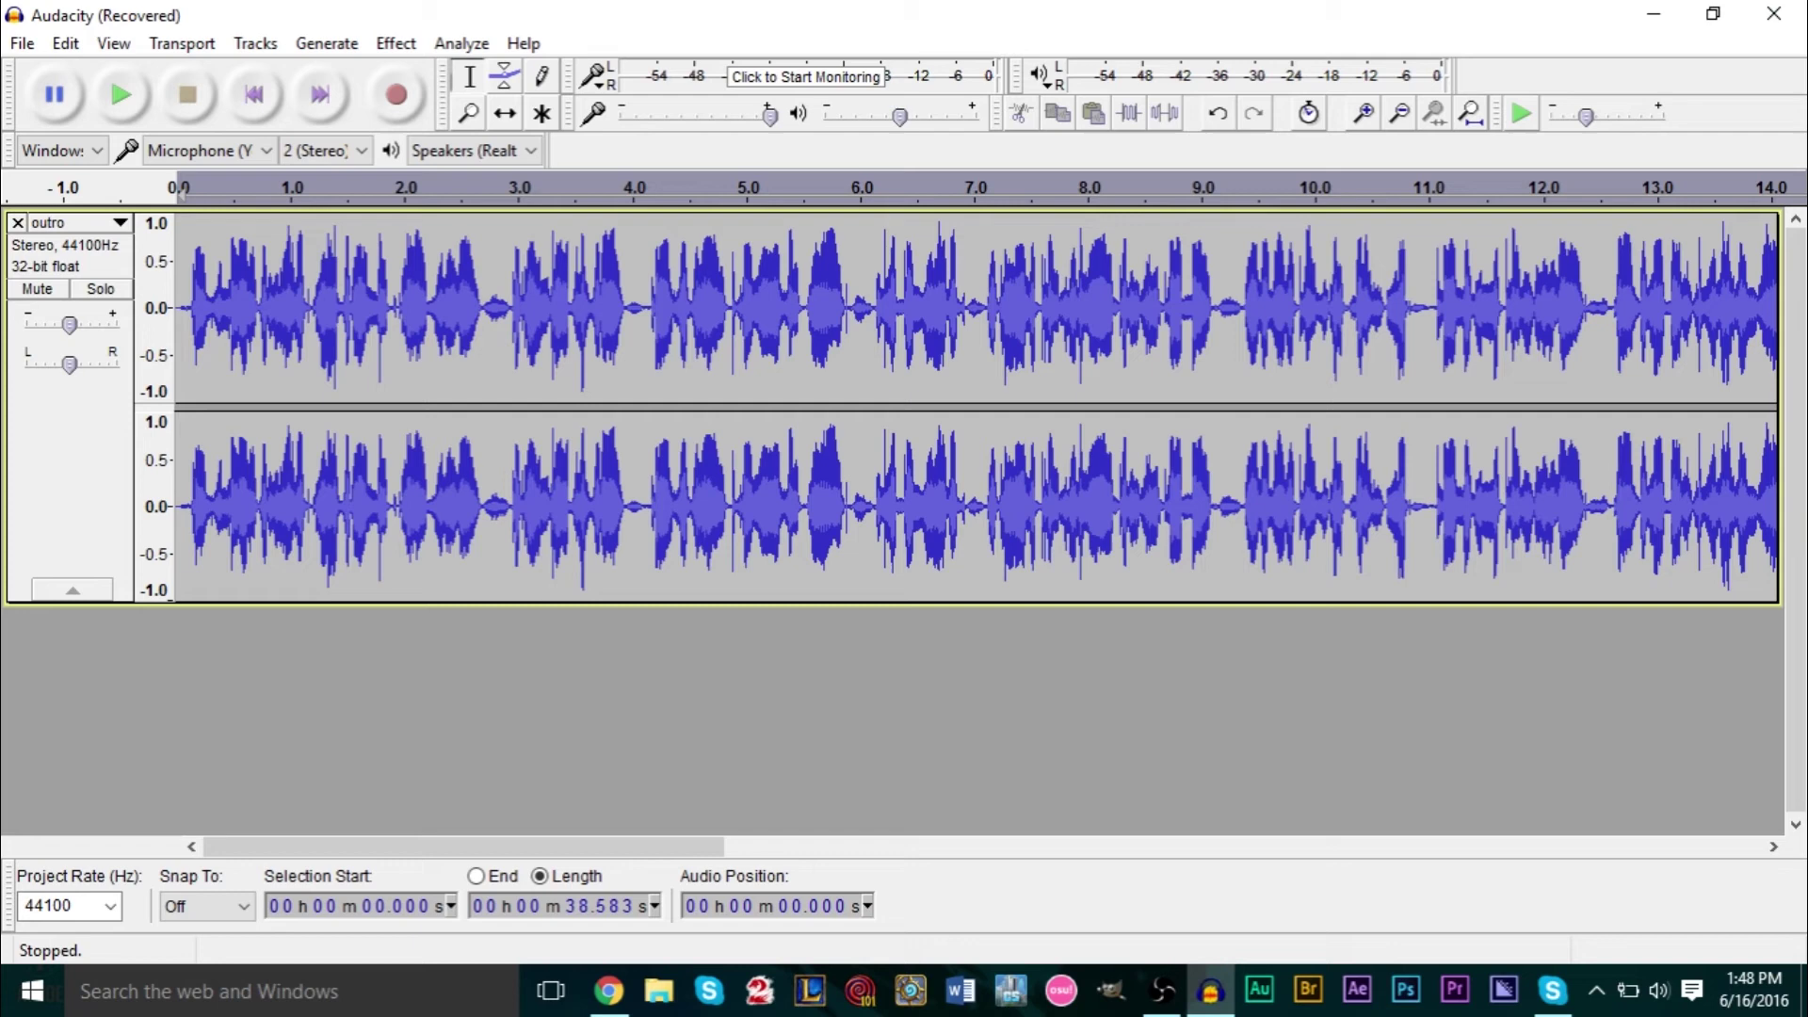
left_click(23, 45)
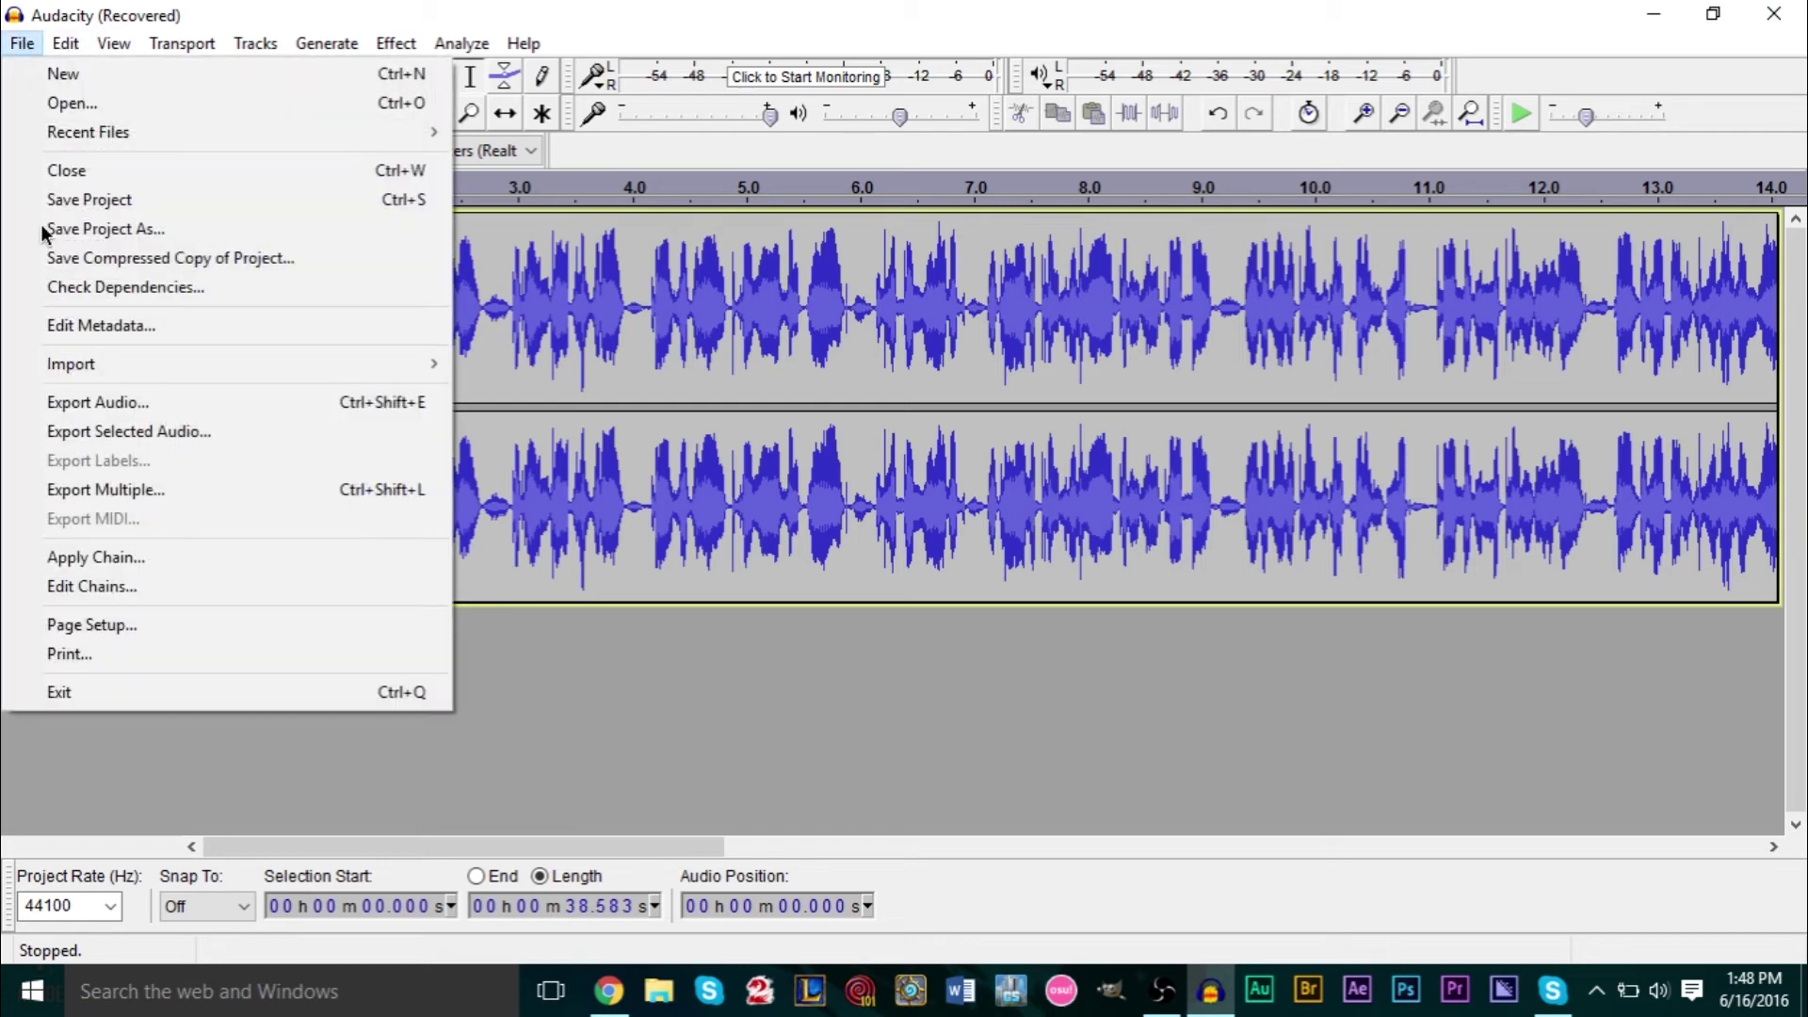
Cancel Apply Chain and start a new empty project
left_click(170, 559)
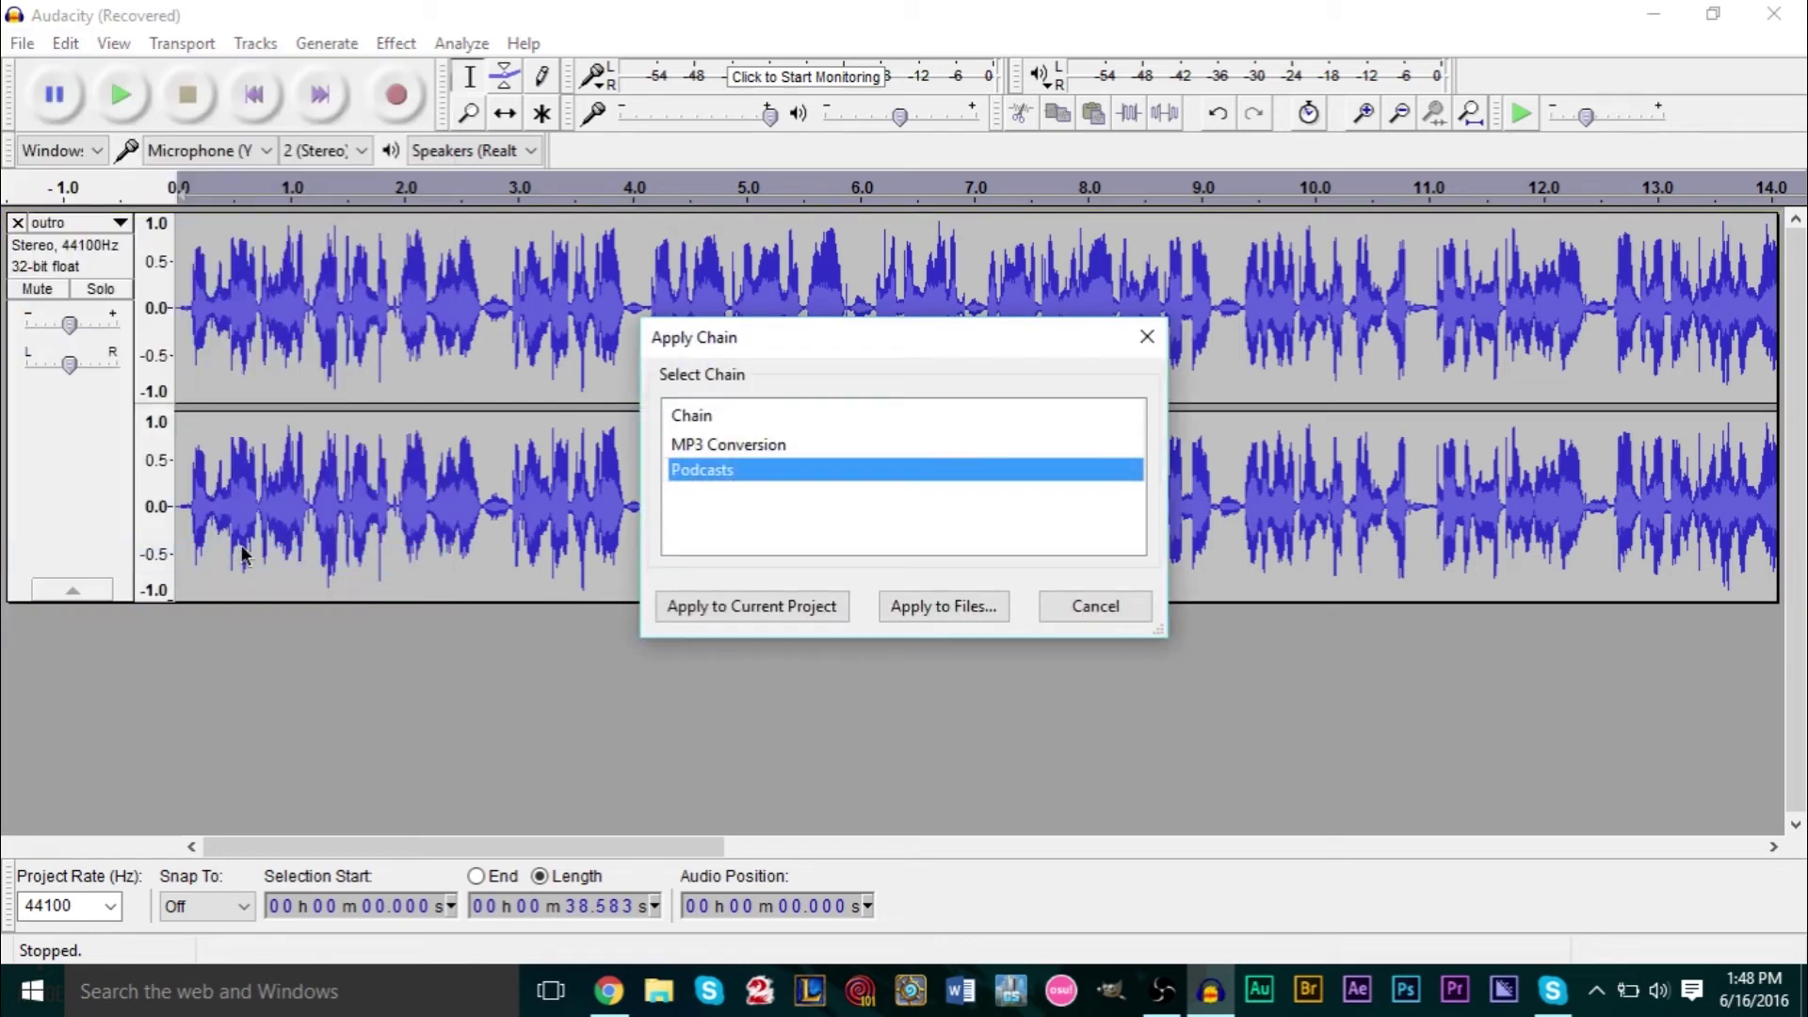
left_click(1079, 614)
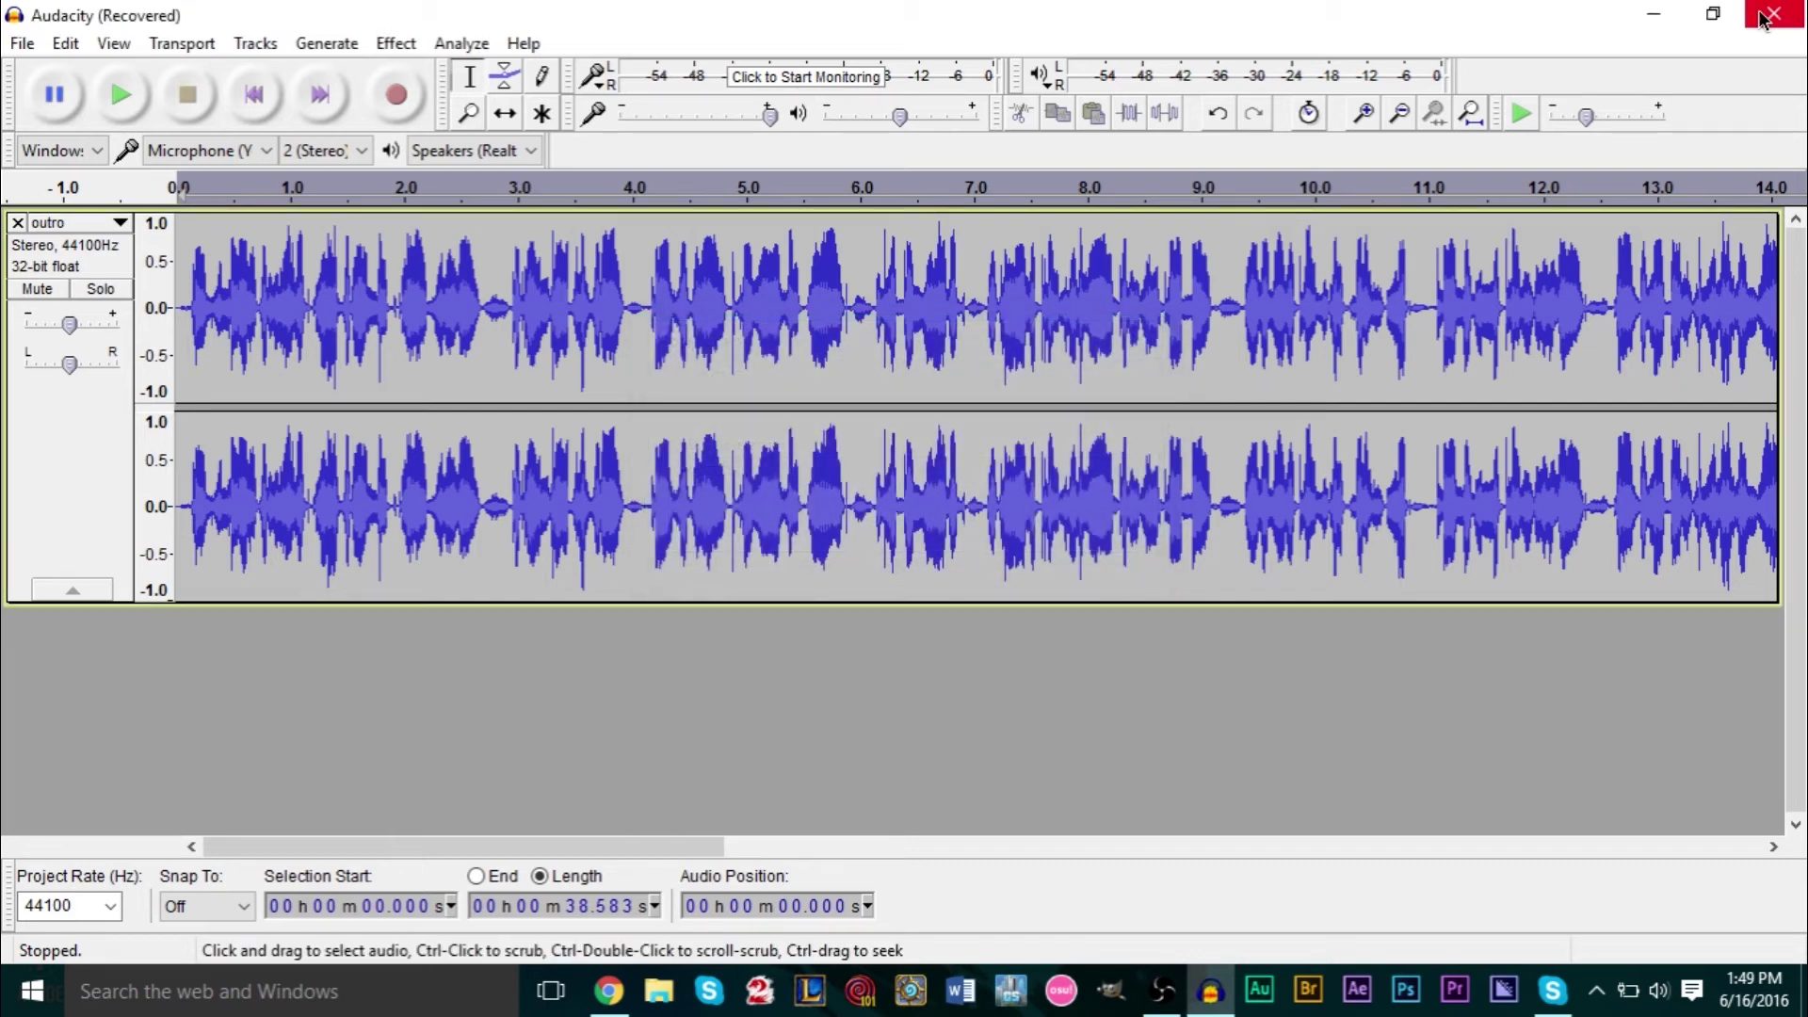
left_click(24, 45)
left_click(24, 45)
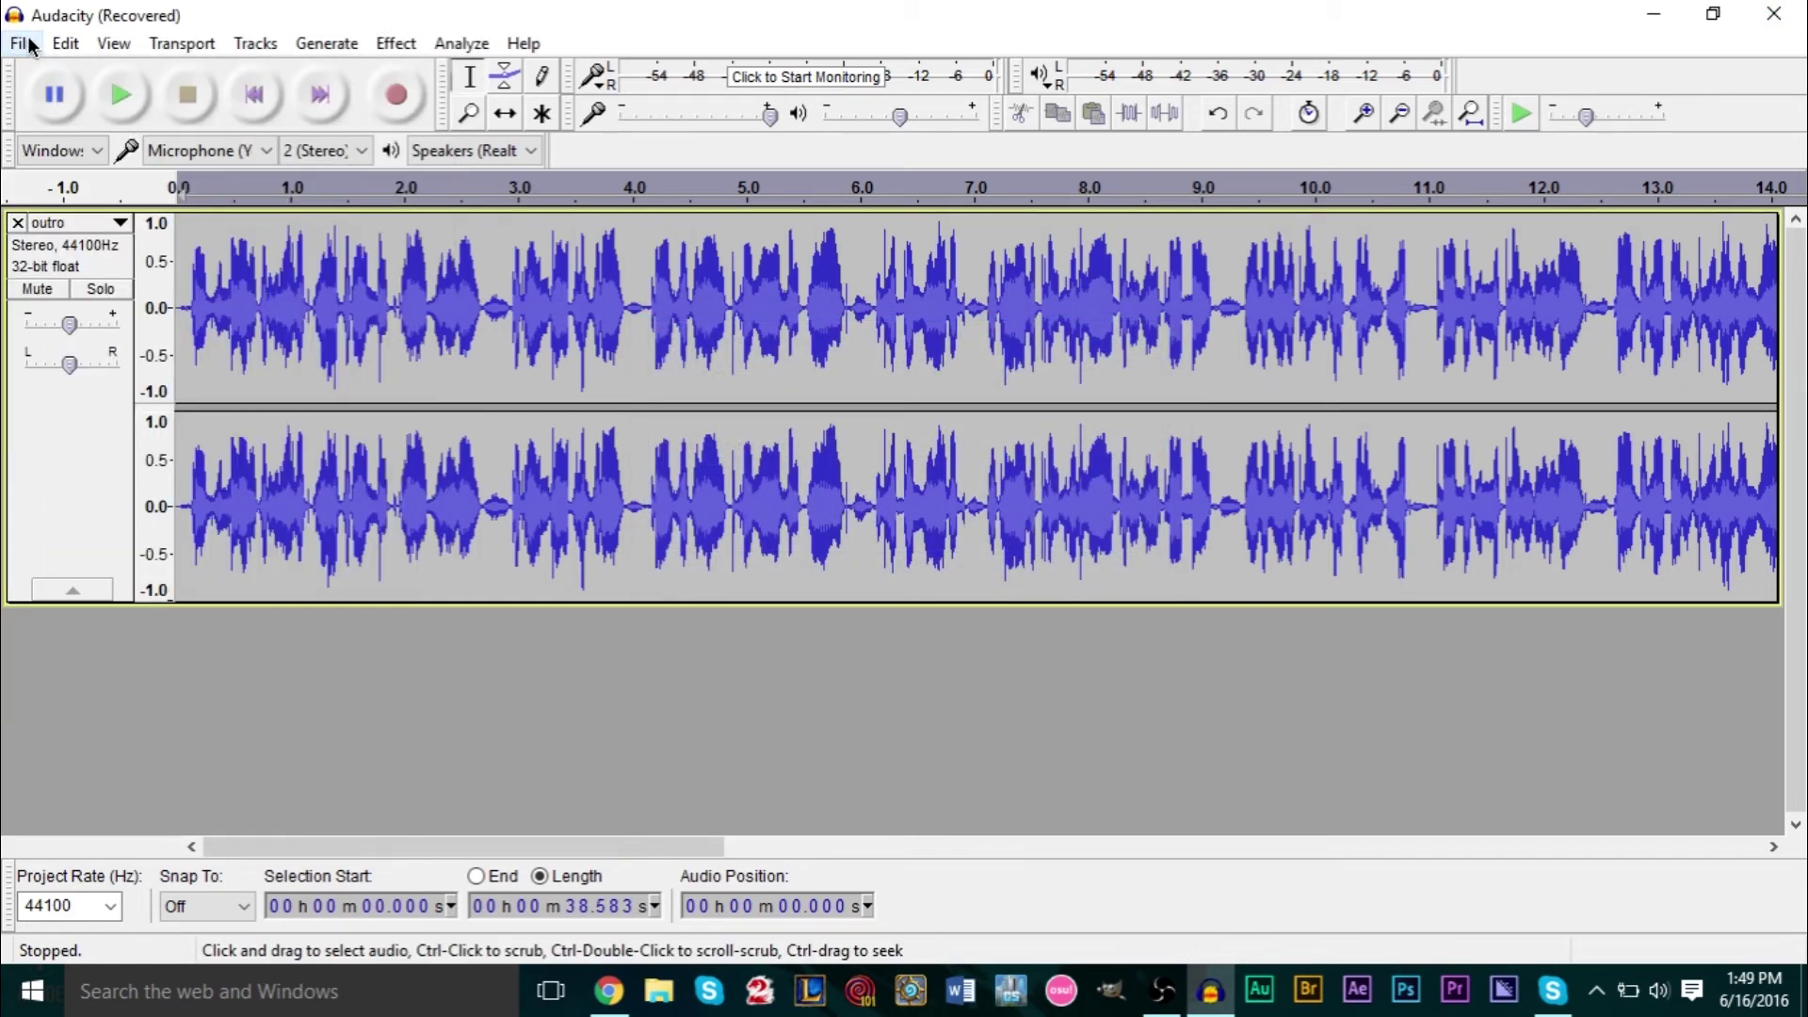
left_click(23, 45)
left_click(63, 74)
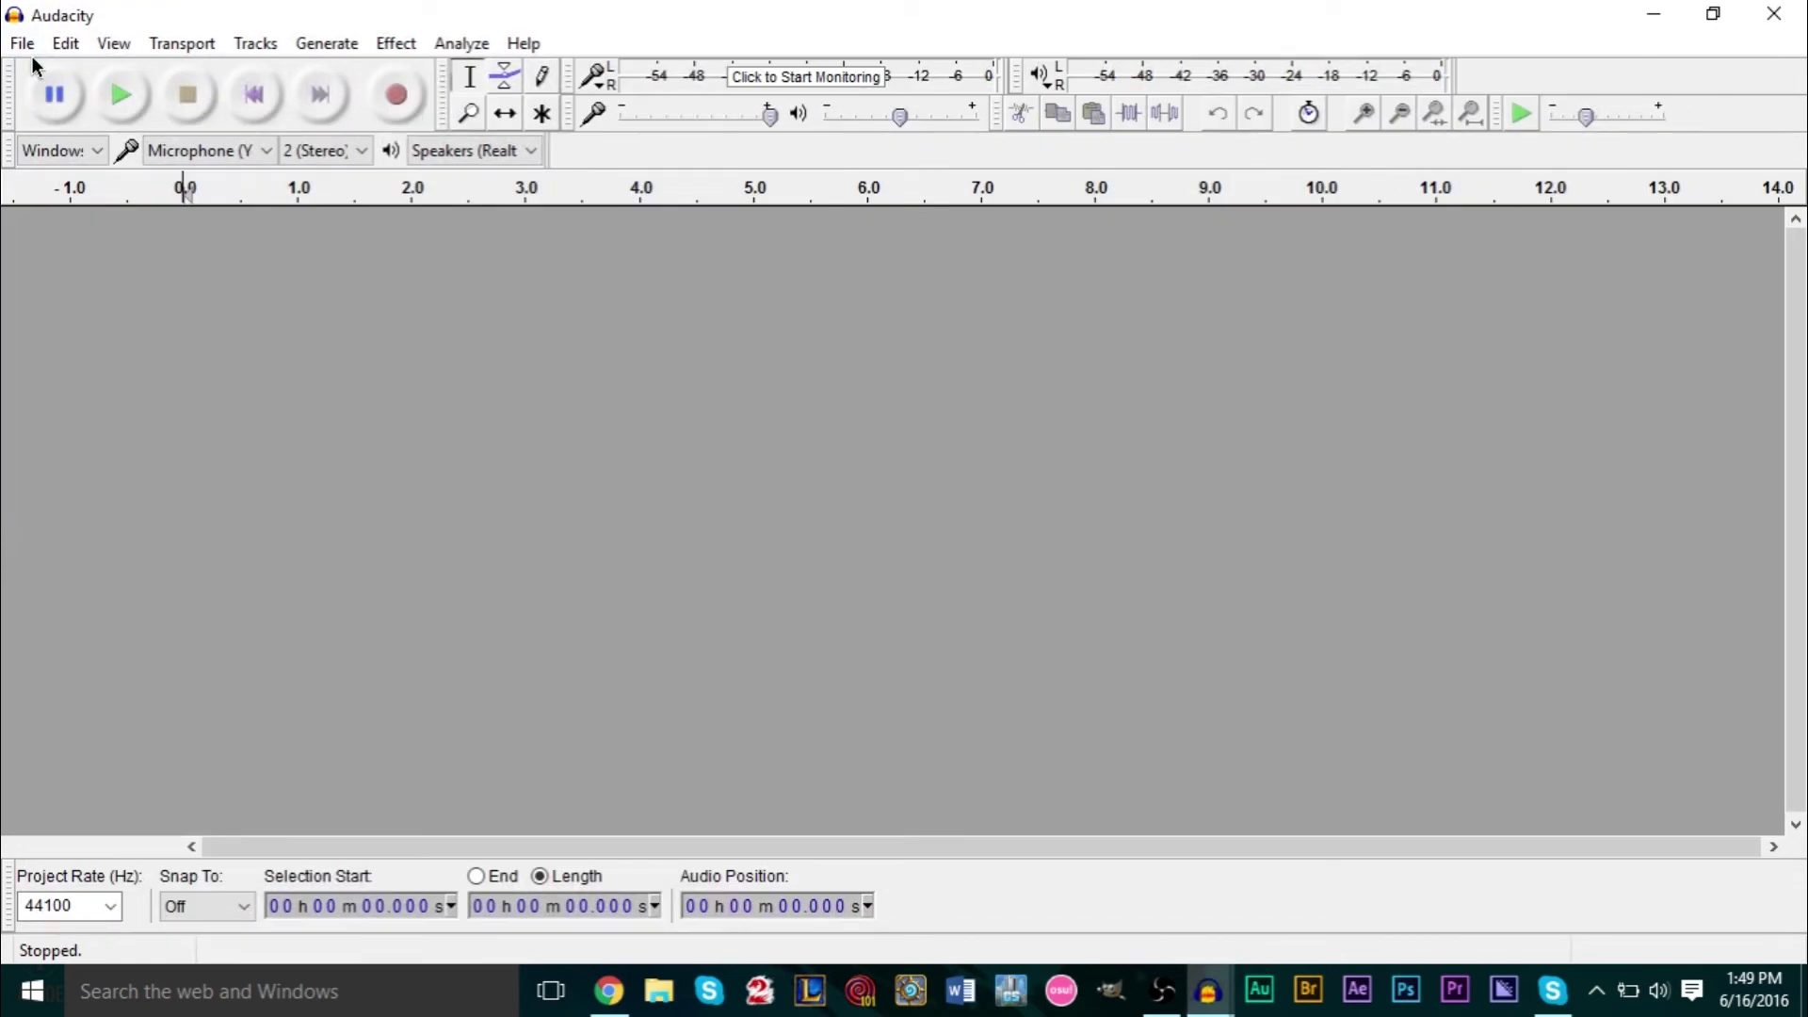
Open the chain editor in the new project, close it, and reopen the File menu
left_click(23, 44)
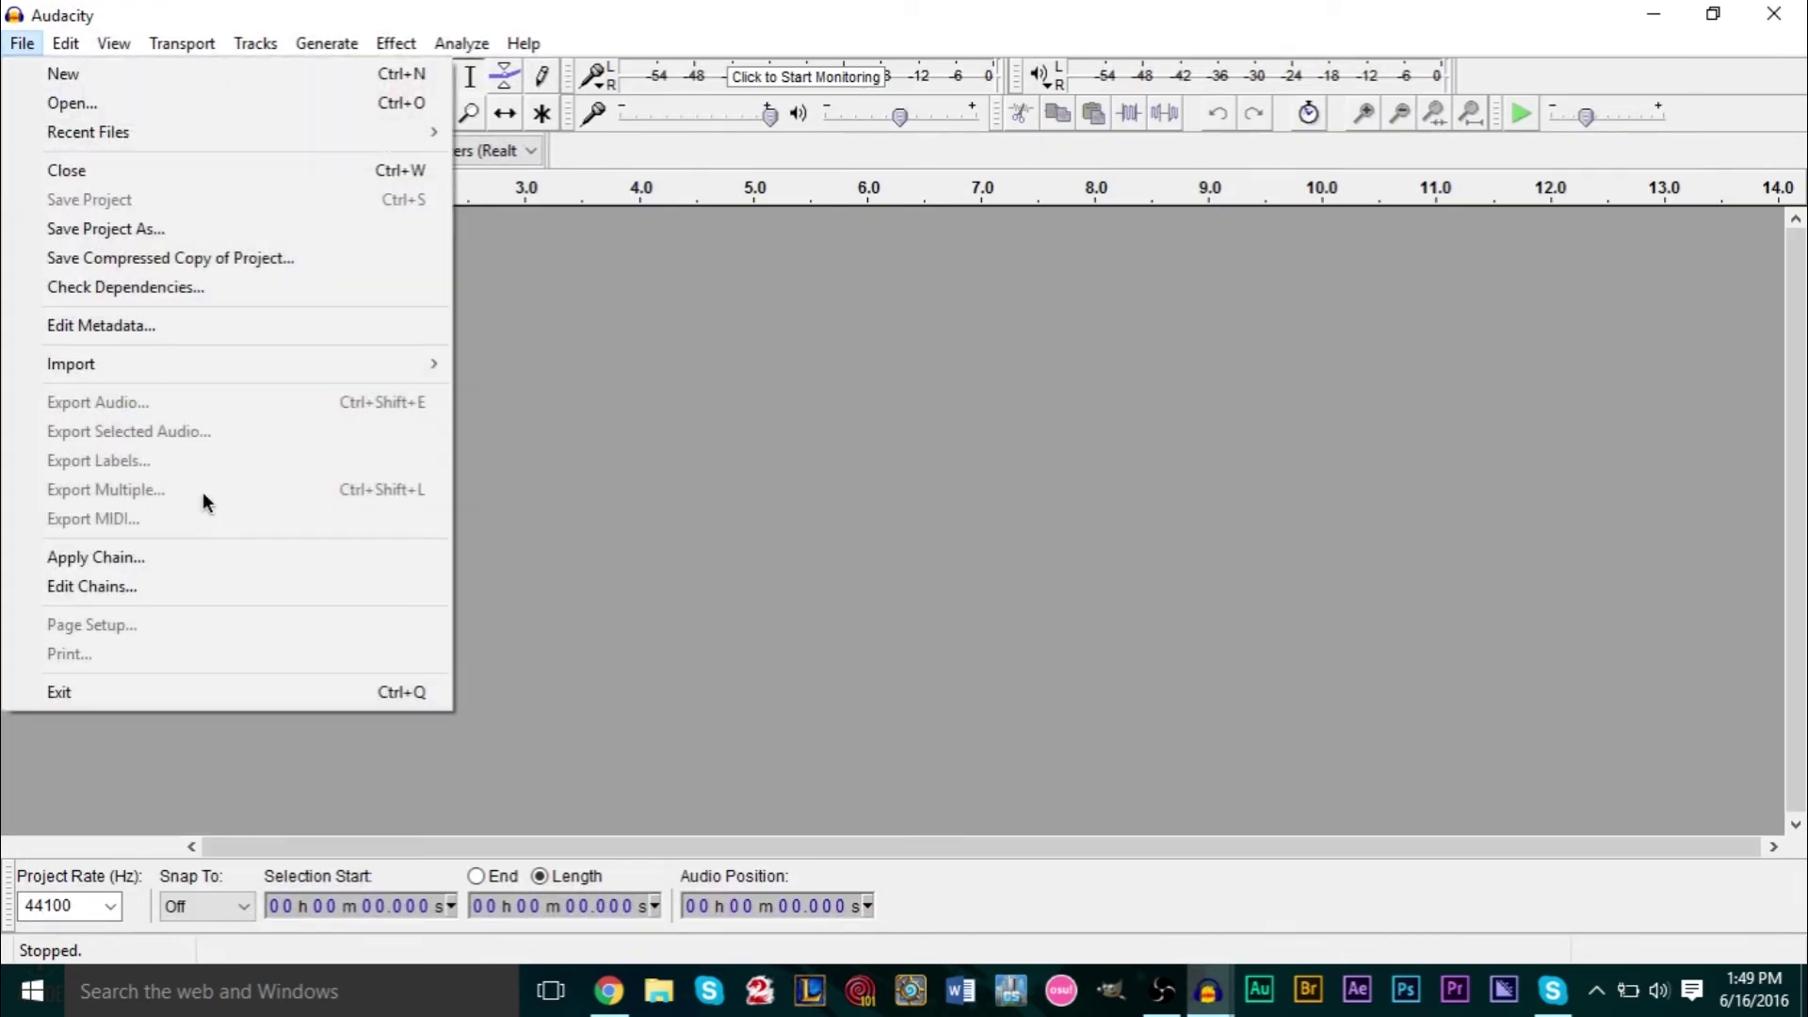
left_click(218, 582)
left_click(1550, 98)
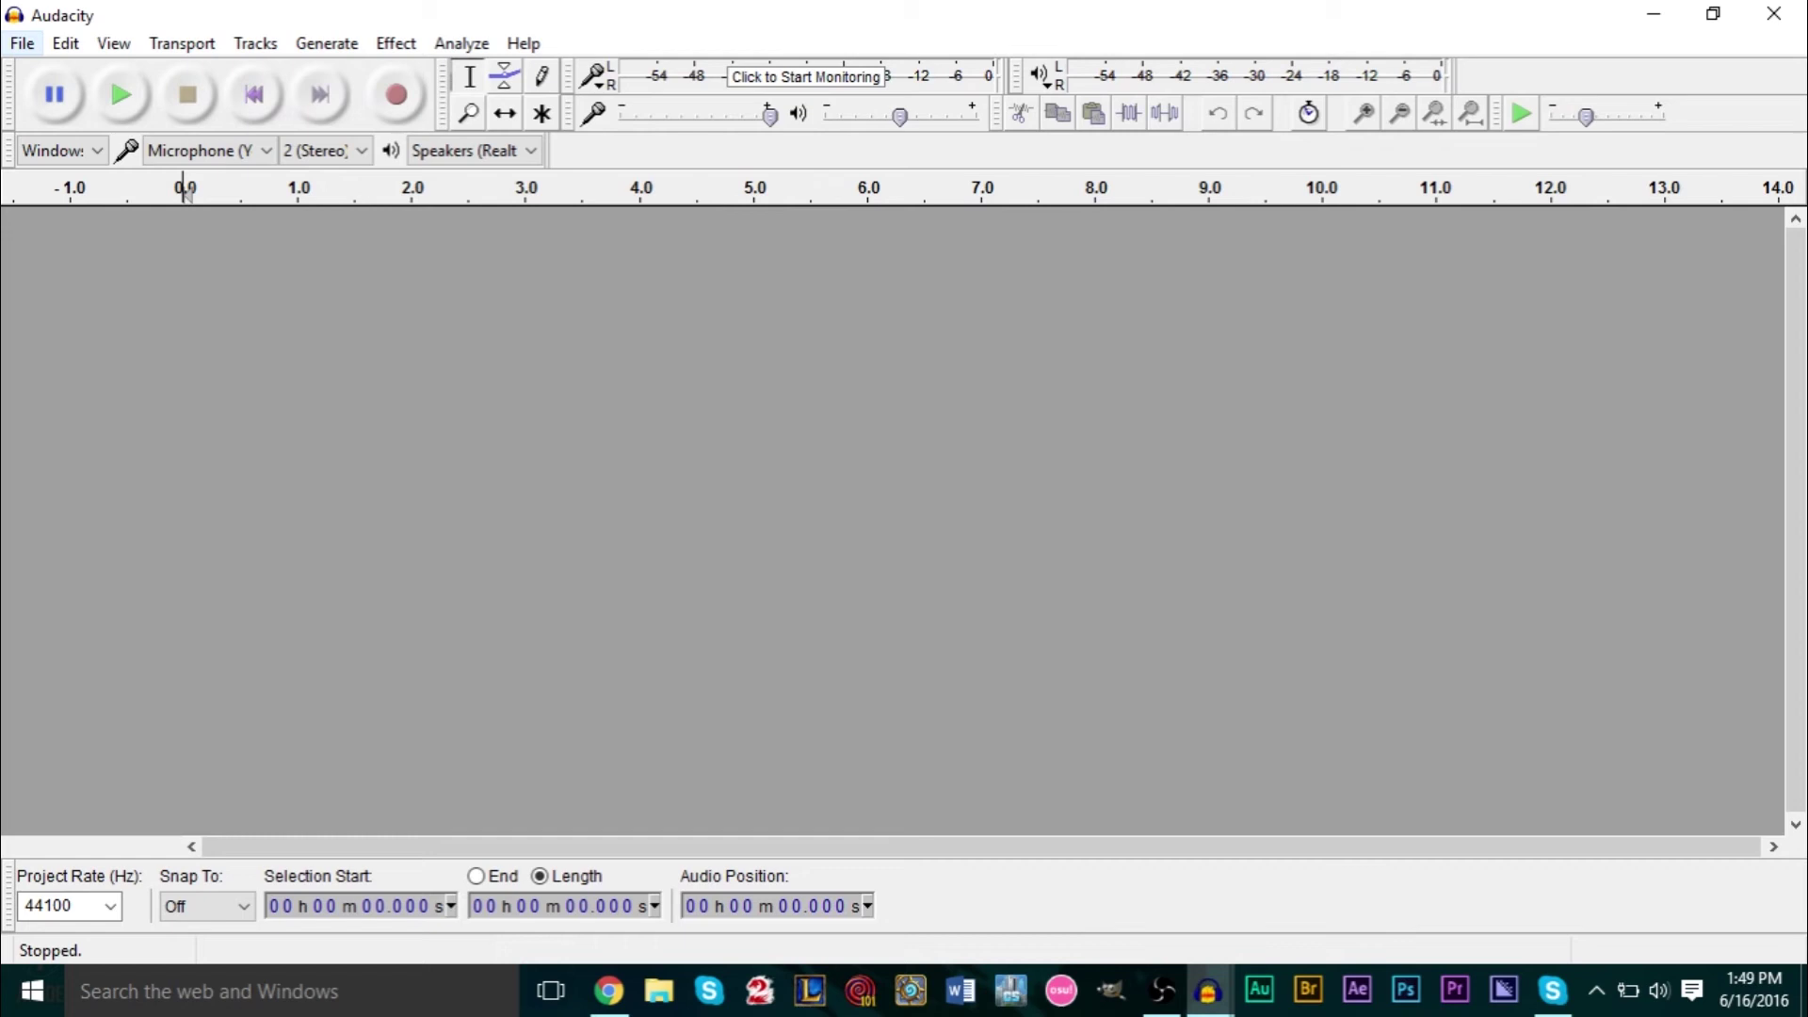
left_click(23, 44)
left_click(115, 556)
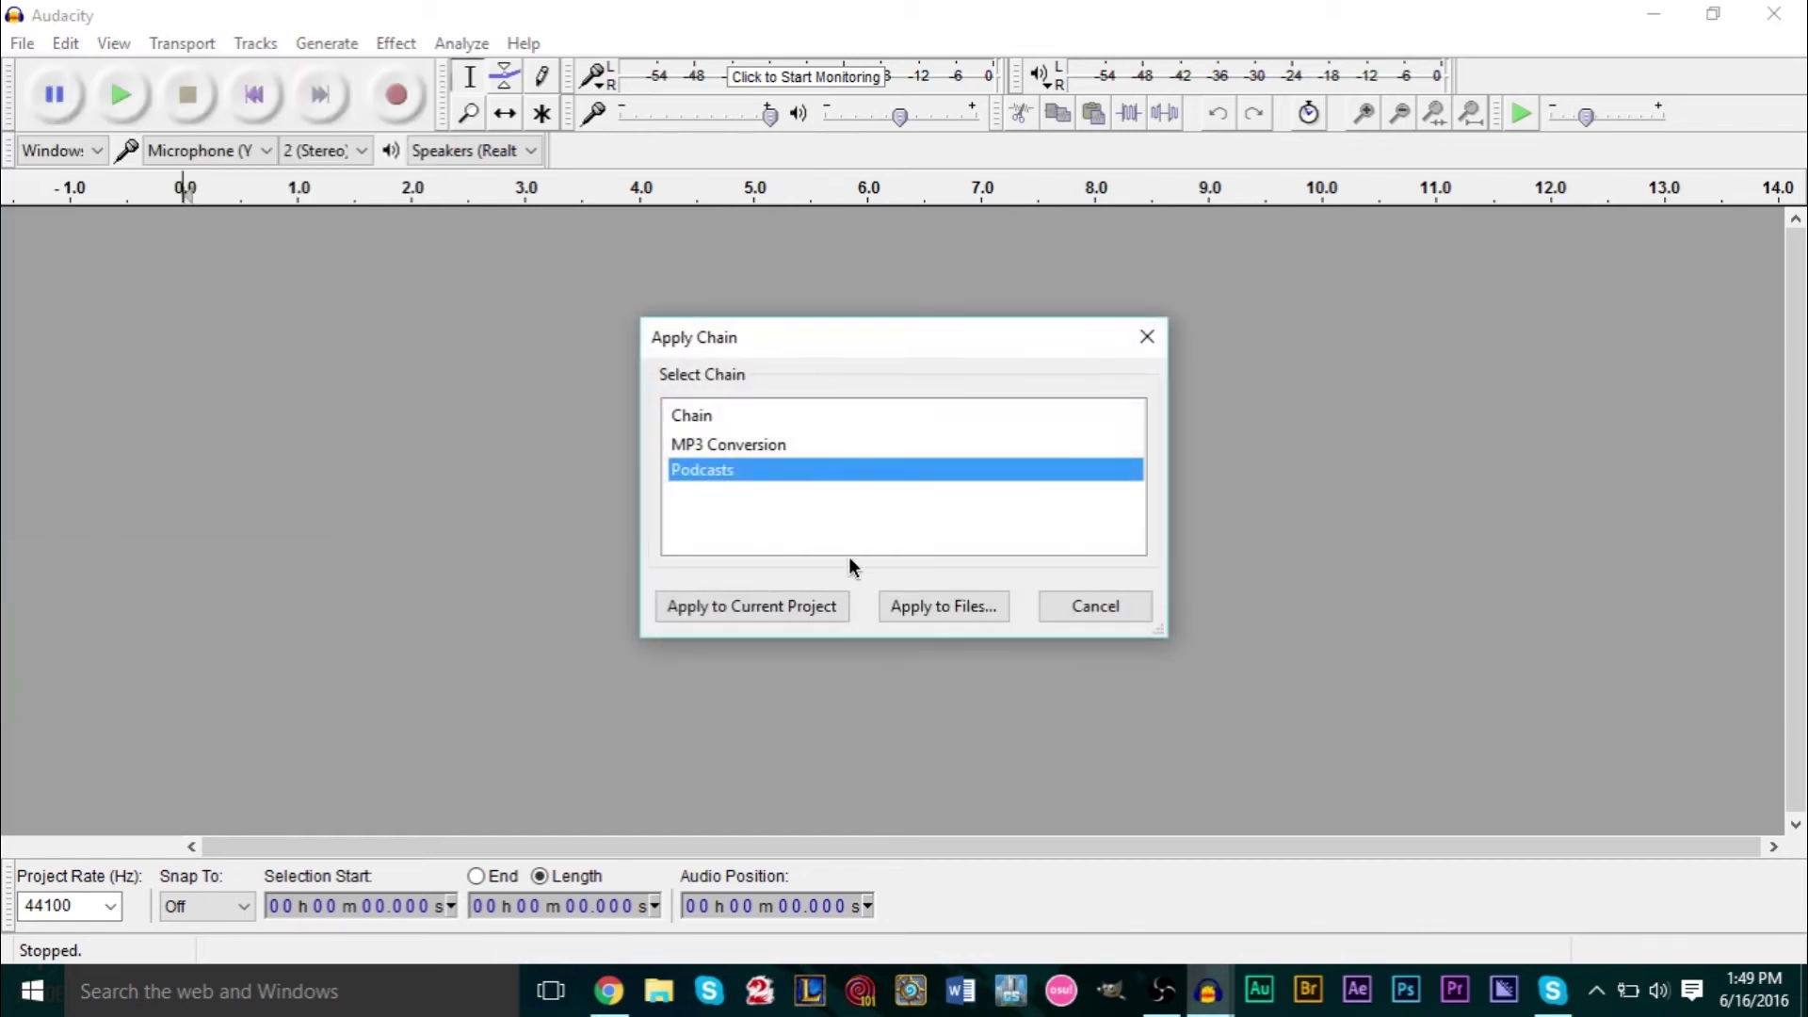
left_click(932, 602)
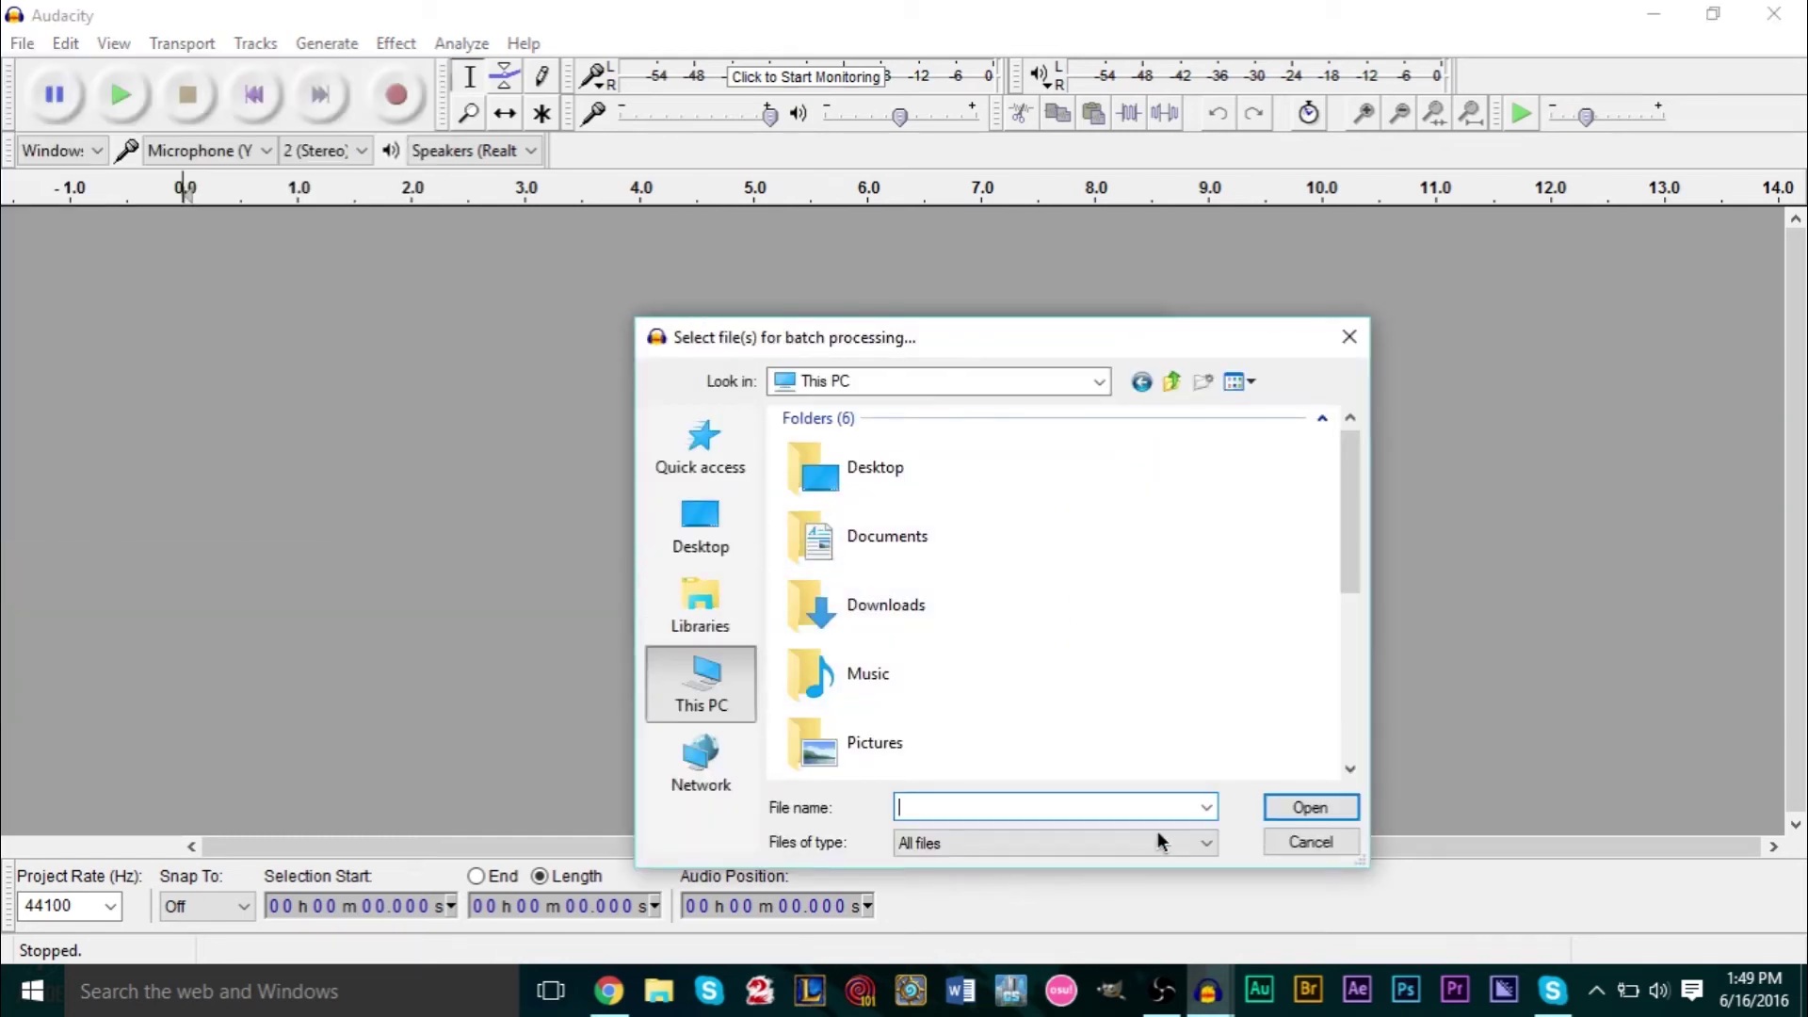
left_click(1349, 337)
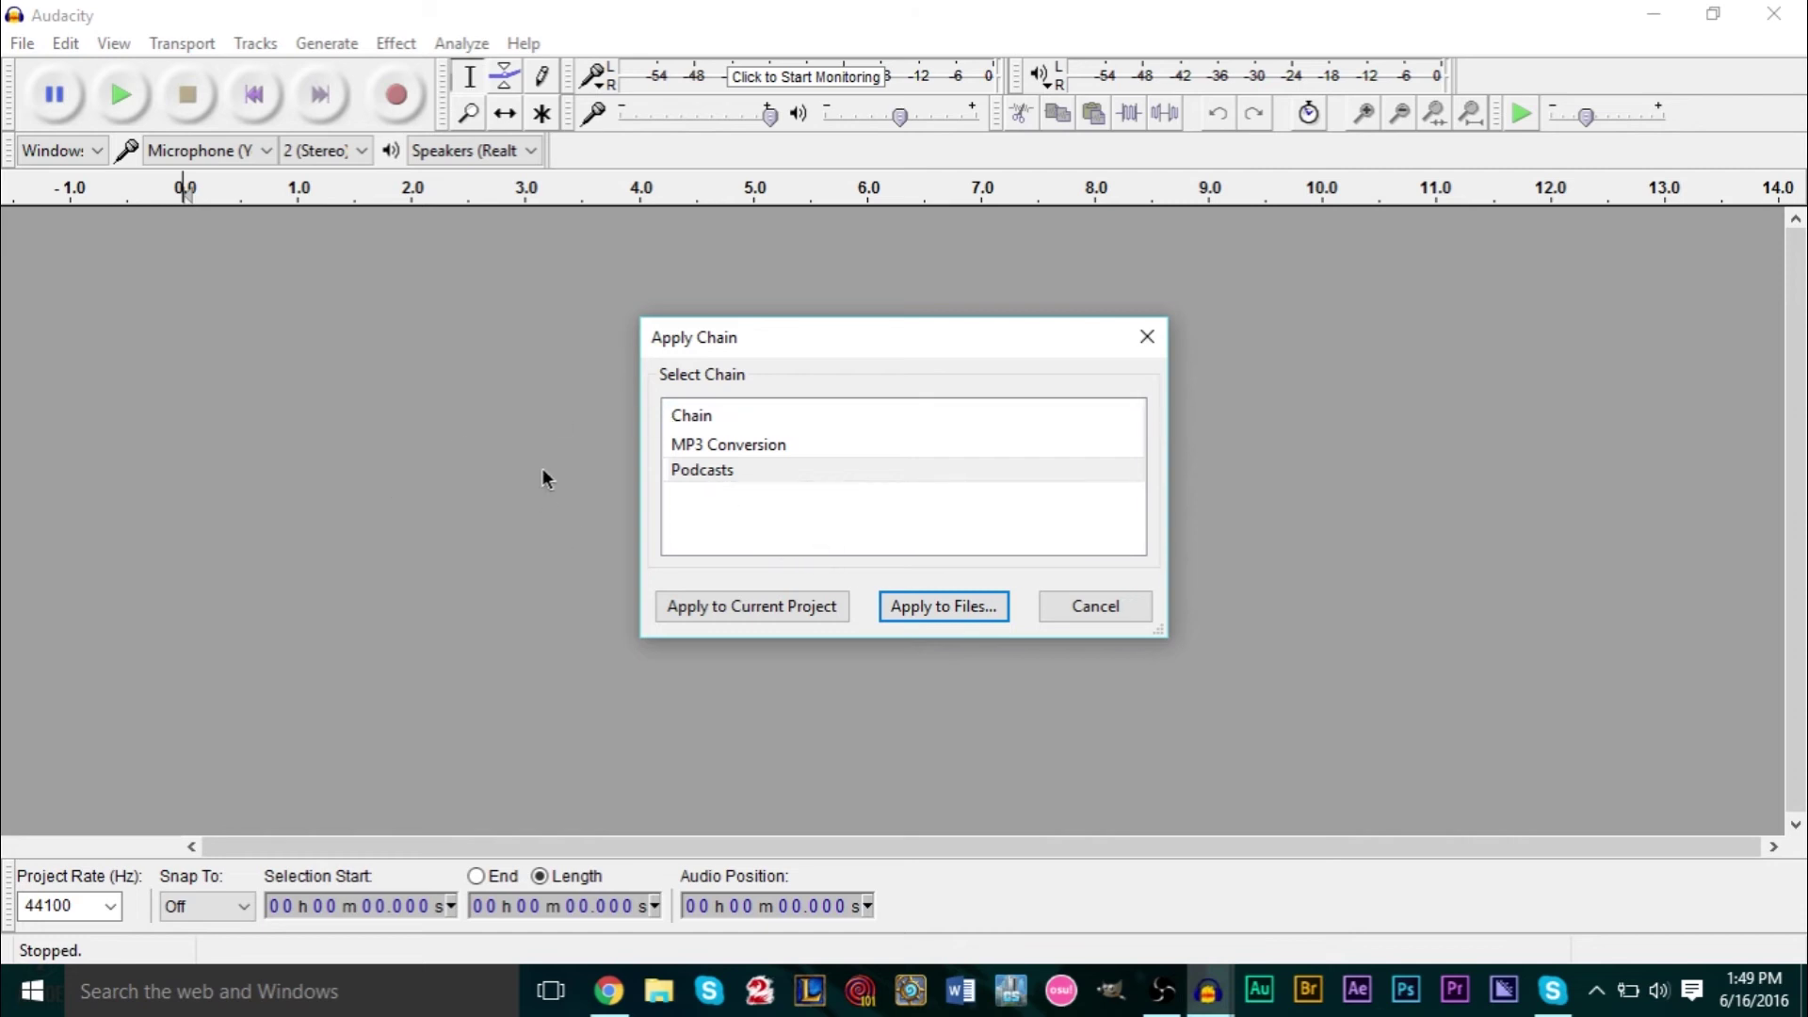
left_click(721, 477)
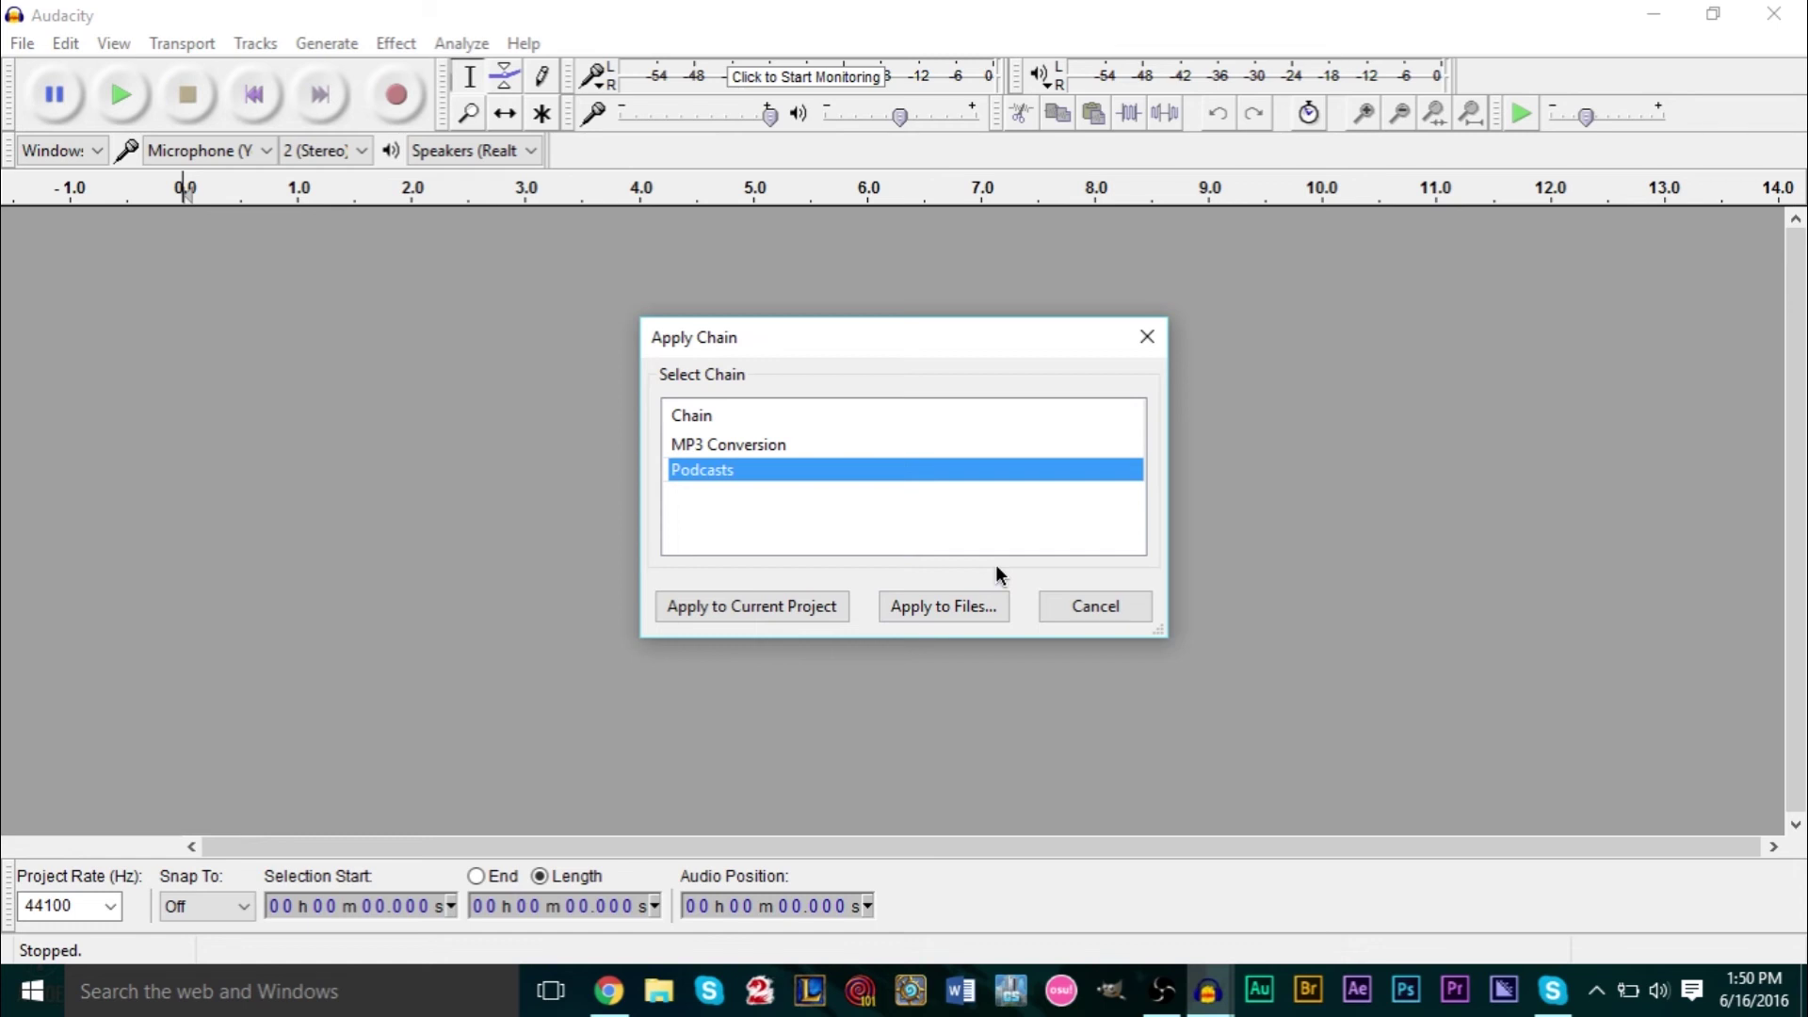
left_click(1147, 337)
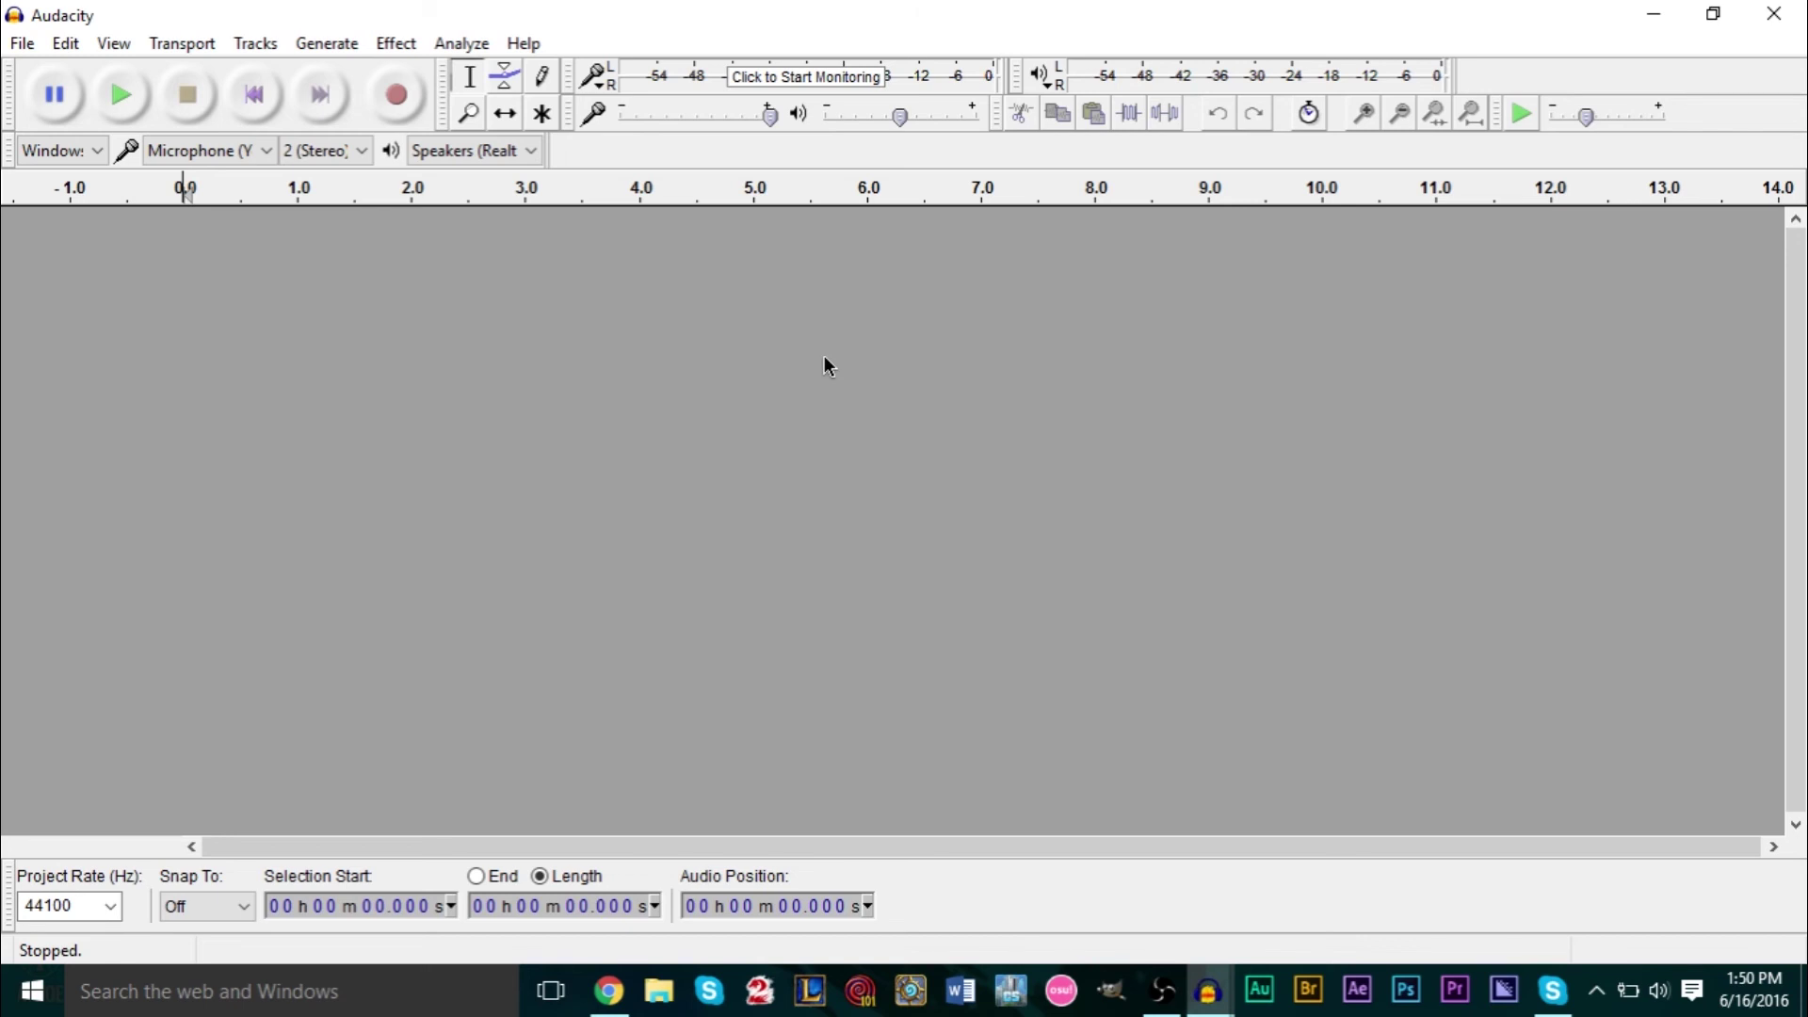